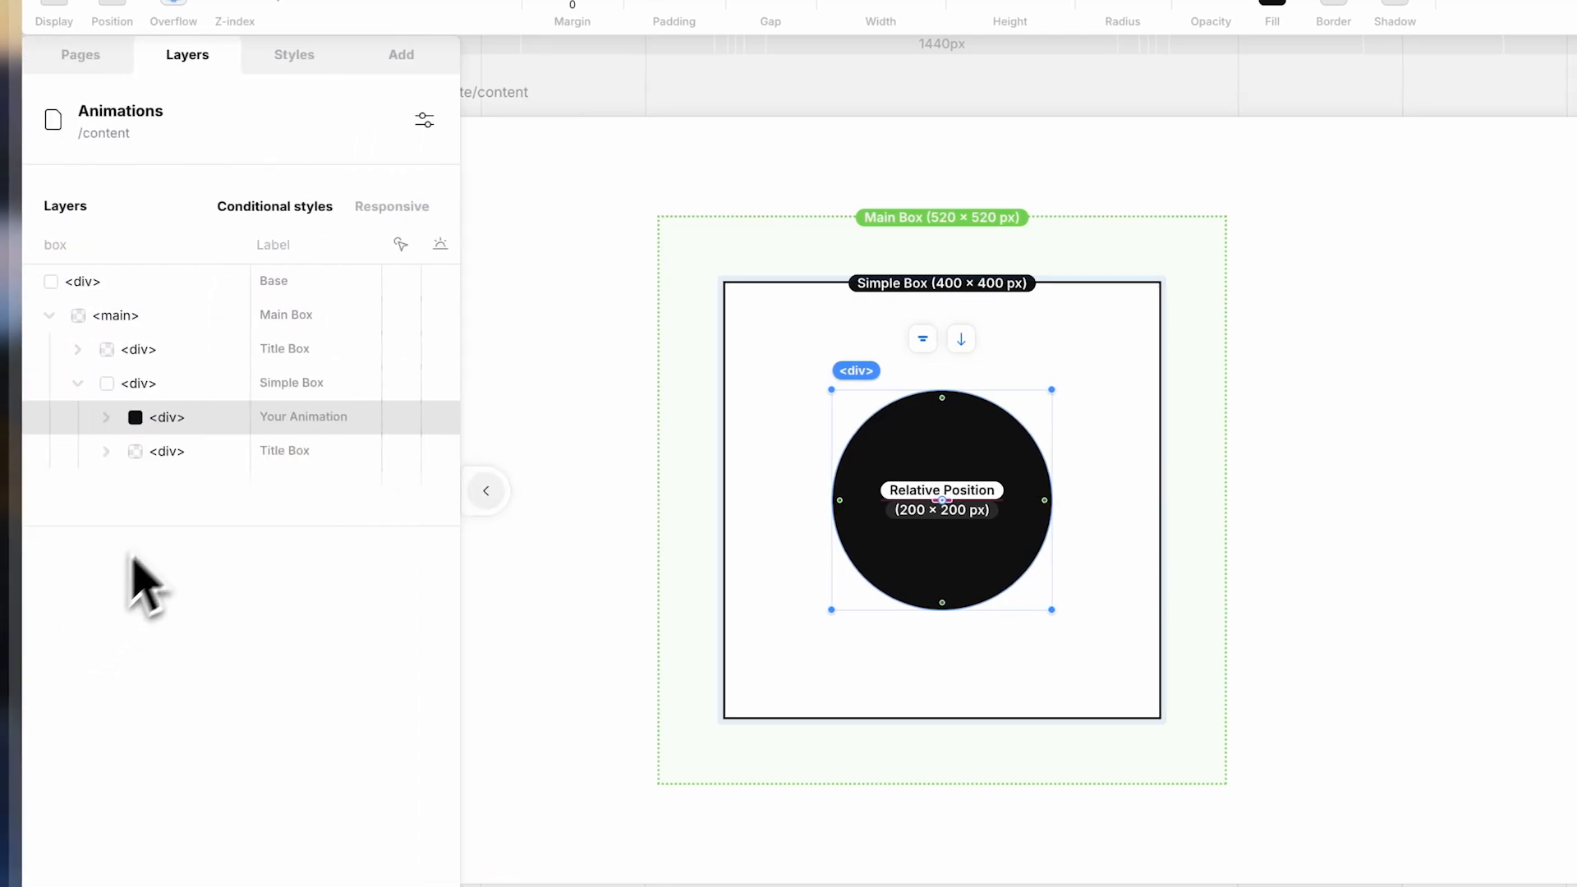
Try top alignments for the contents of the Simple Box and restore its centre alignment
click(300, 395)
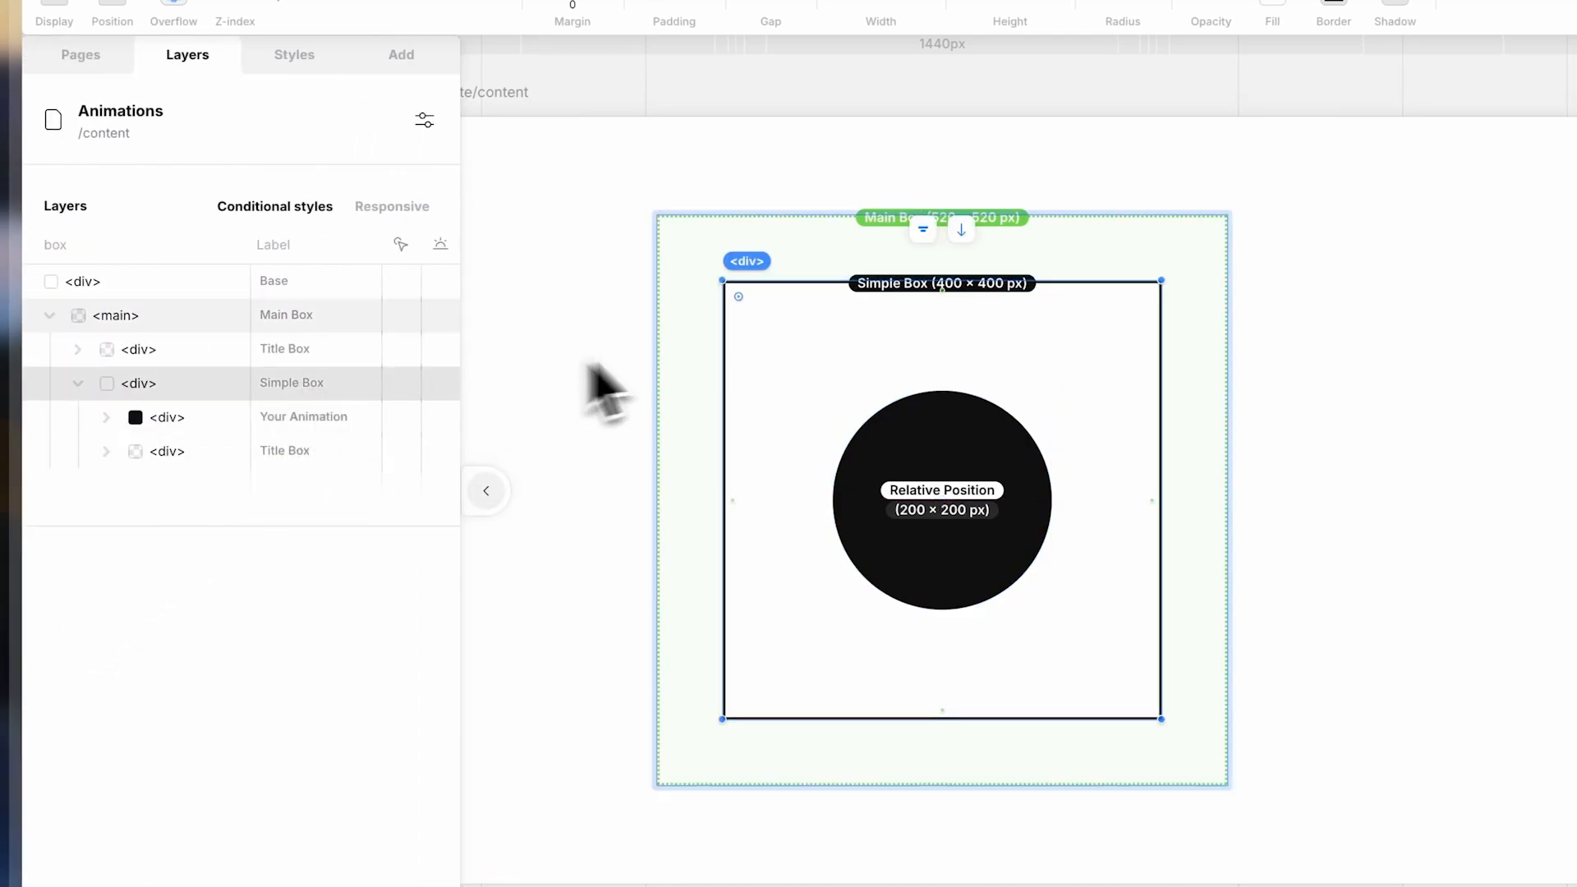
click(923, 230)
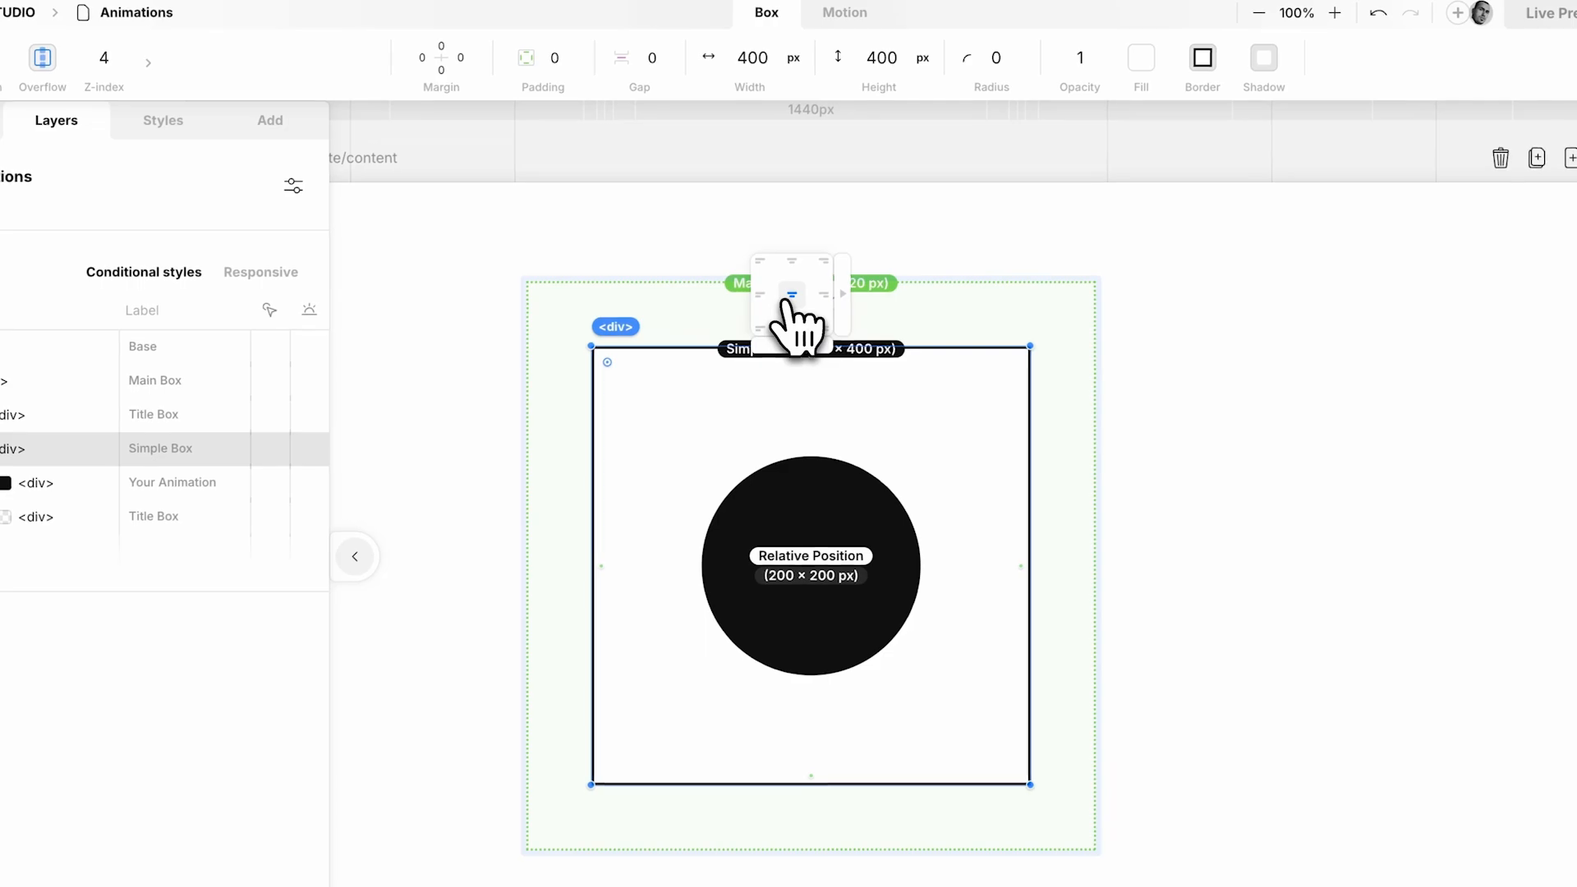
click(792, 263)
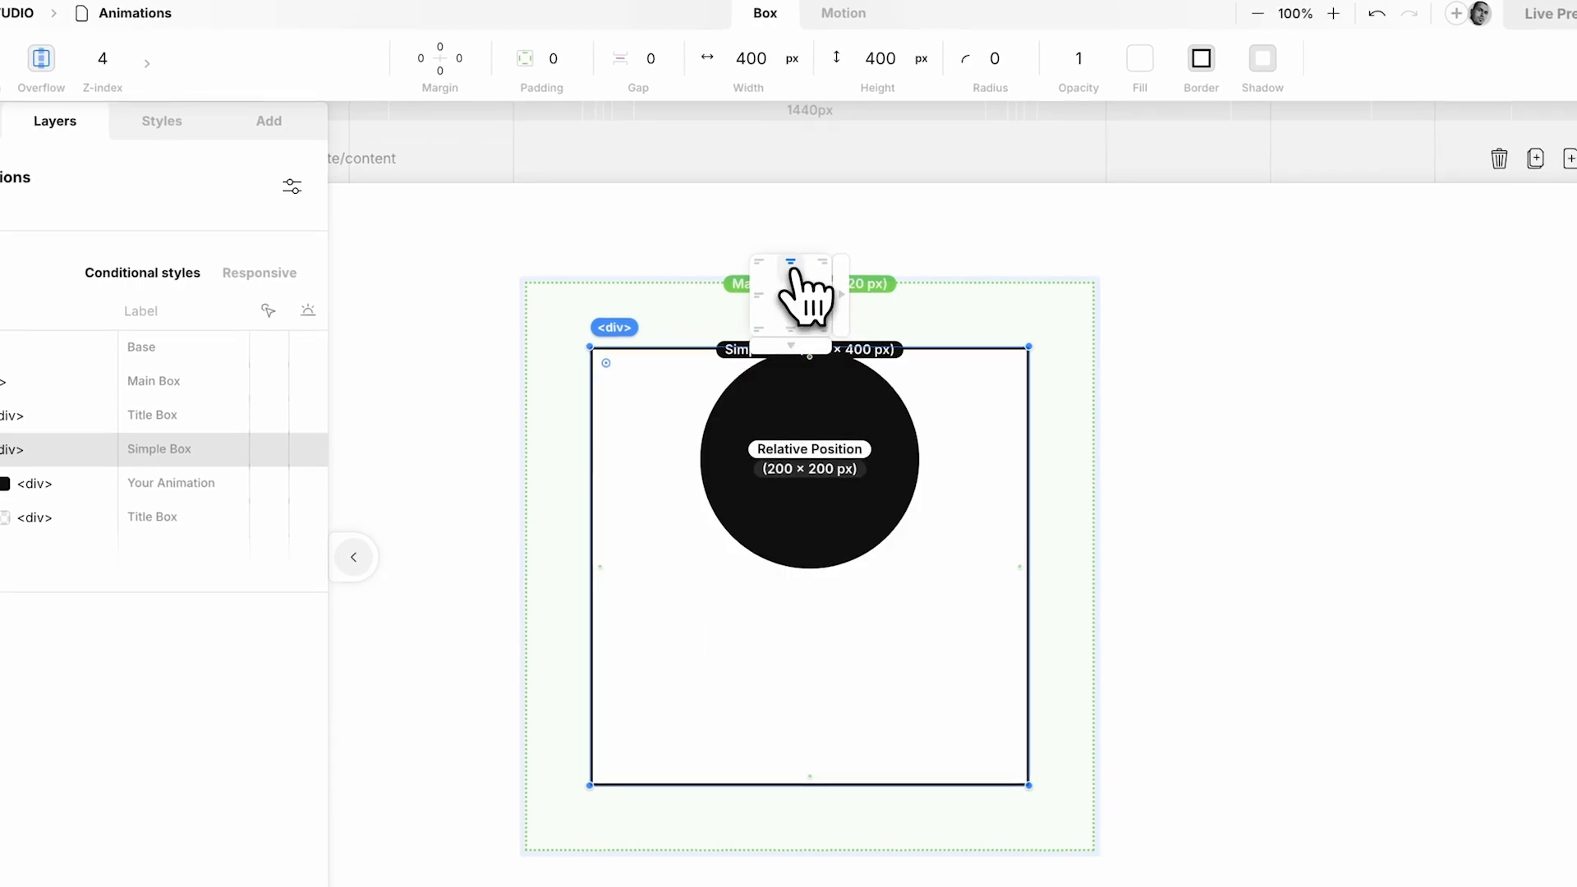
click(762, 263)
click(790, 295)
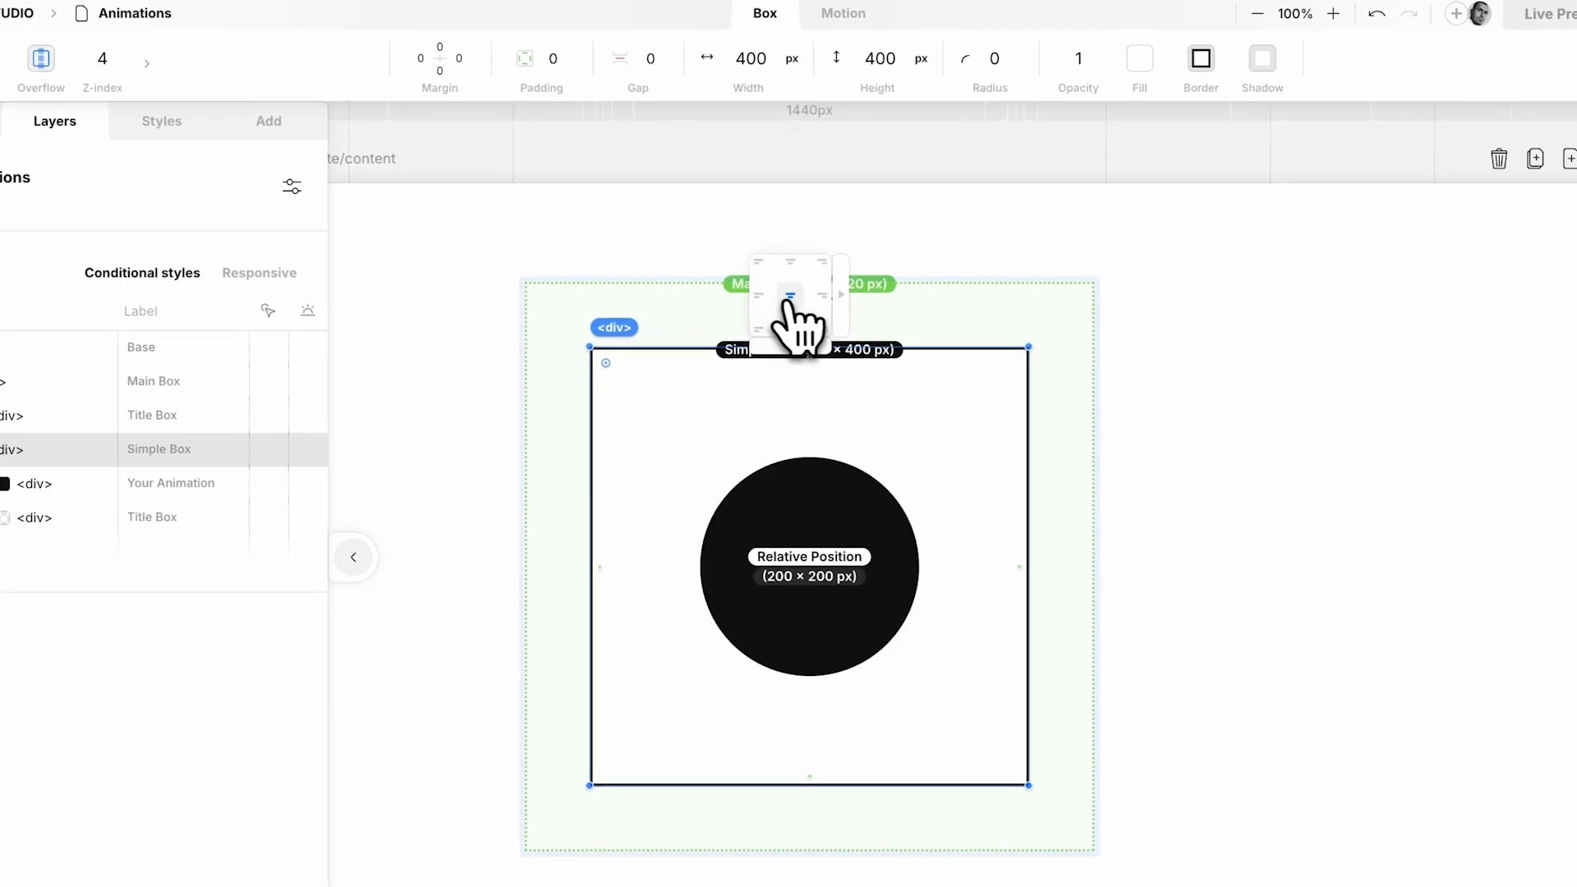
click(719, 322)
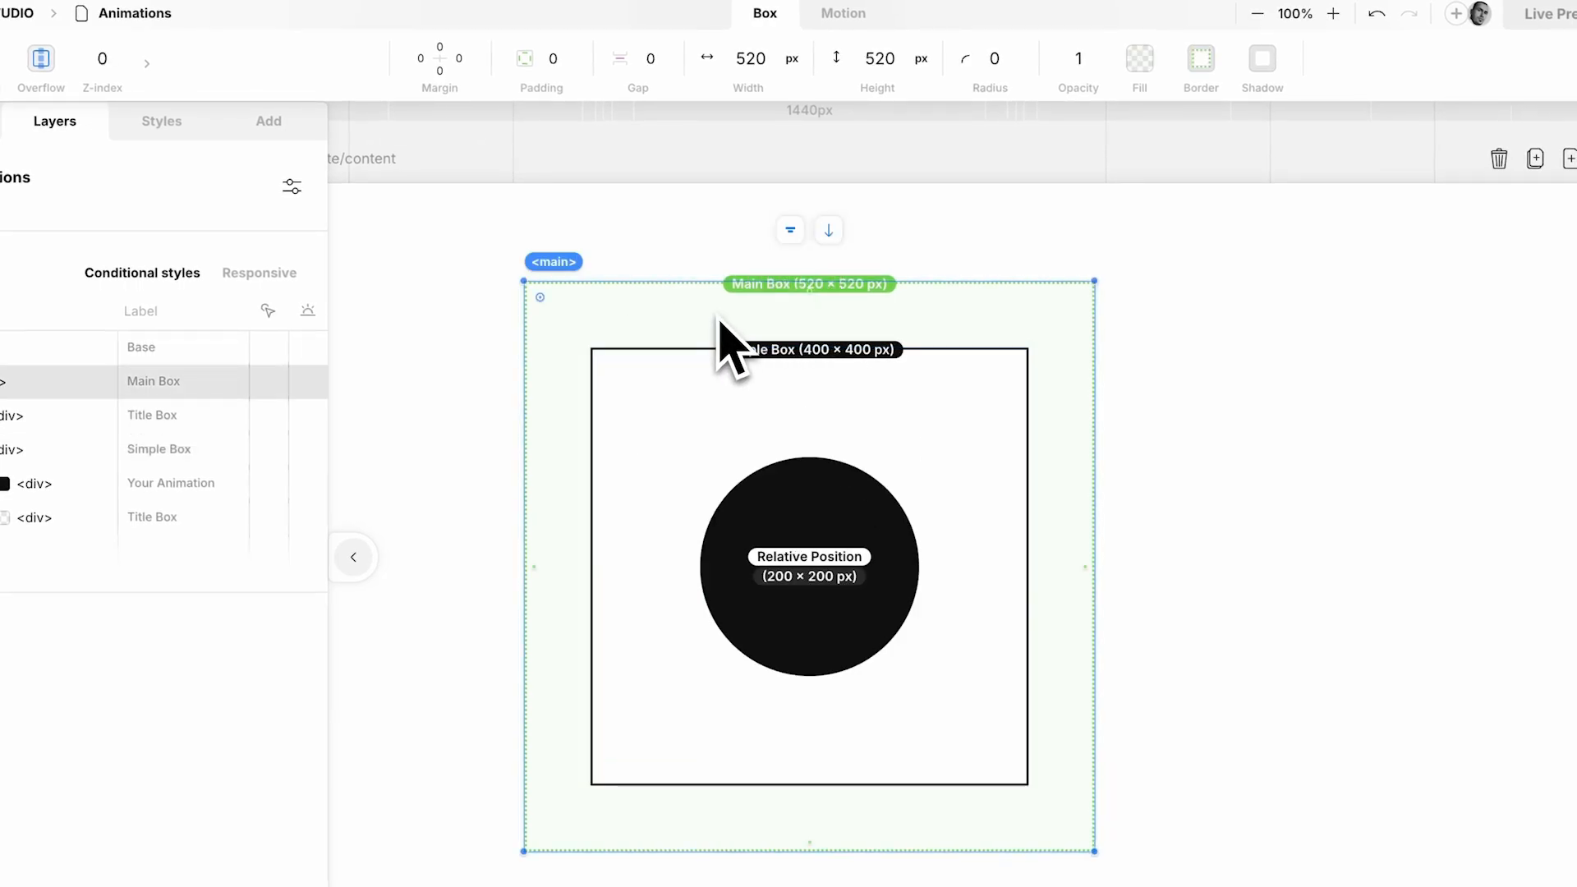
Add the Appear conditional style to the black circle inside the Simple Box
click(764, 506)
click(1505, 70)
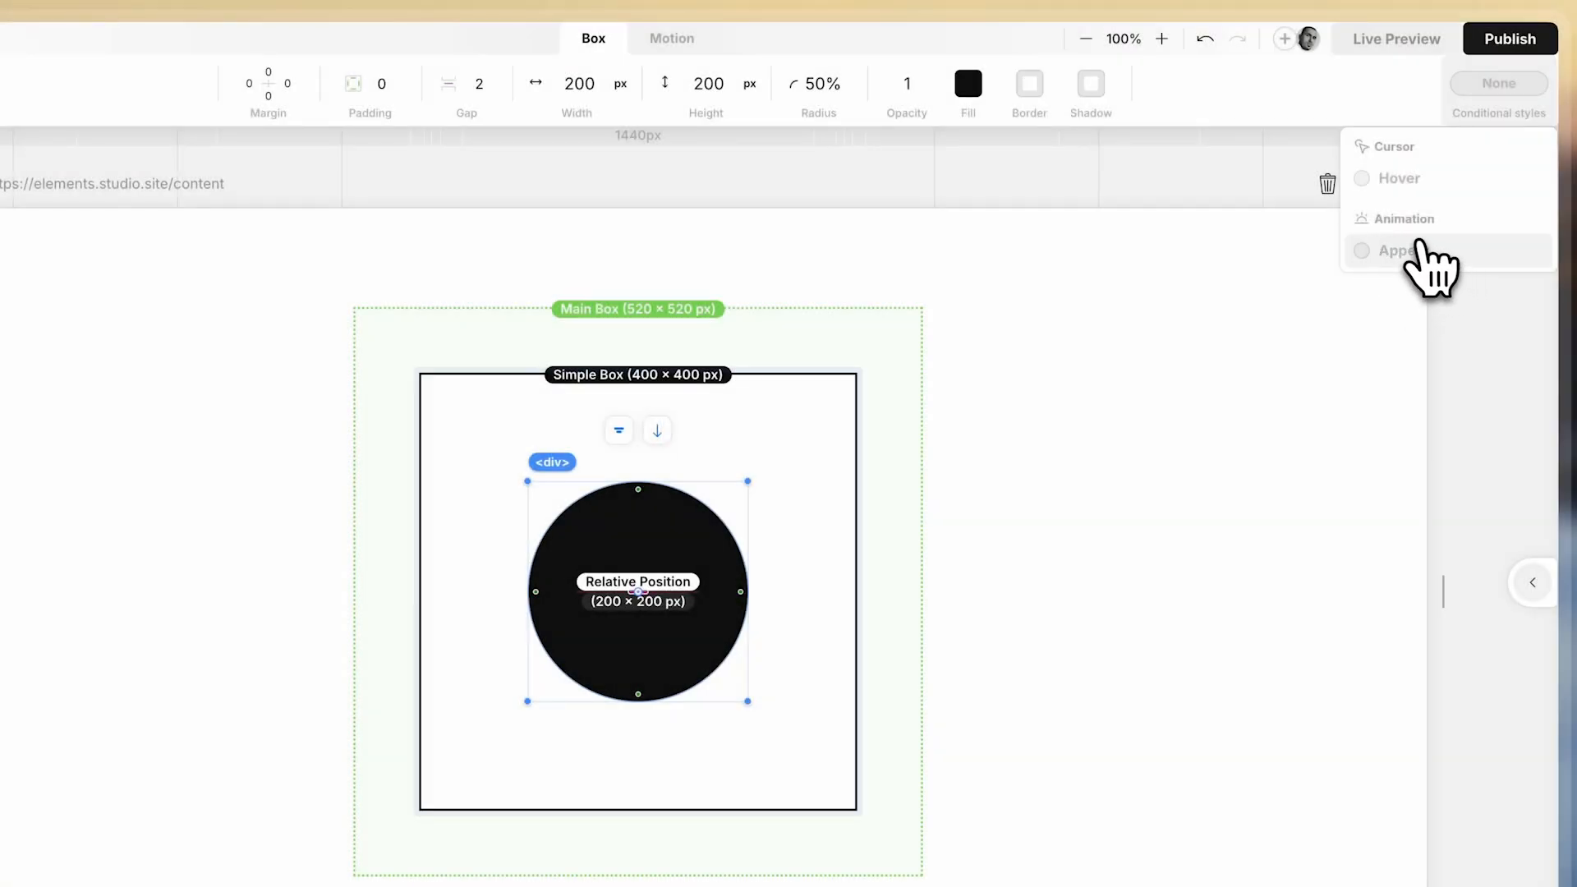
click(1365, 253)
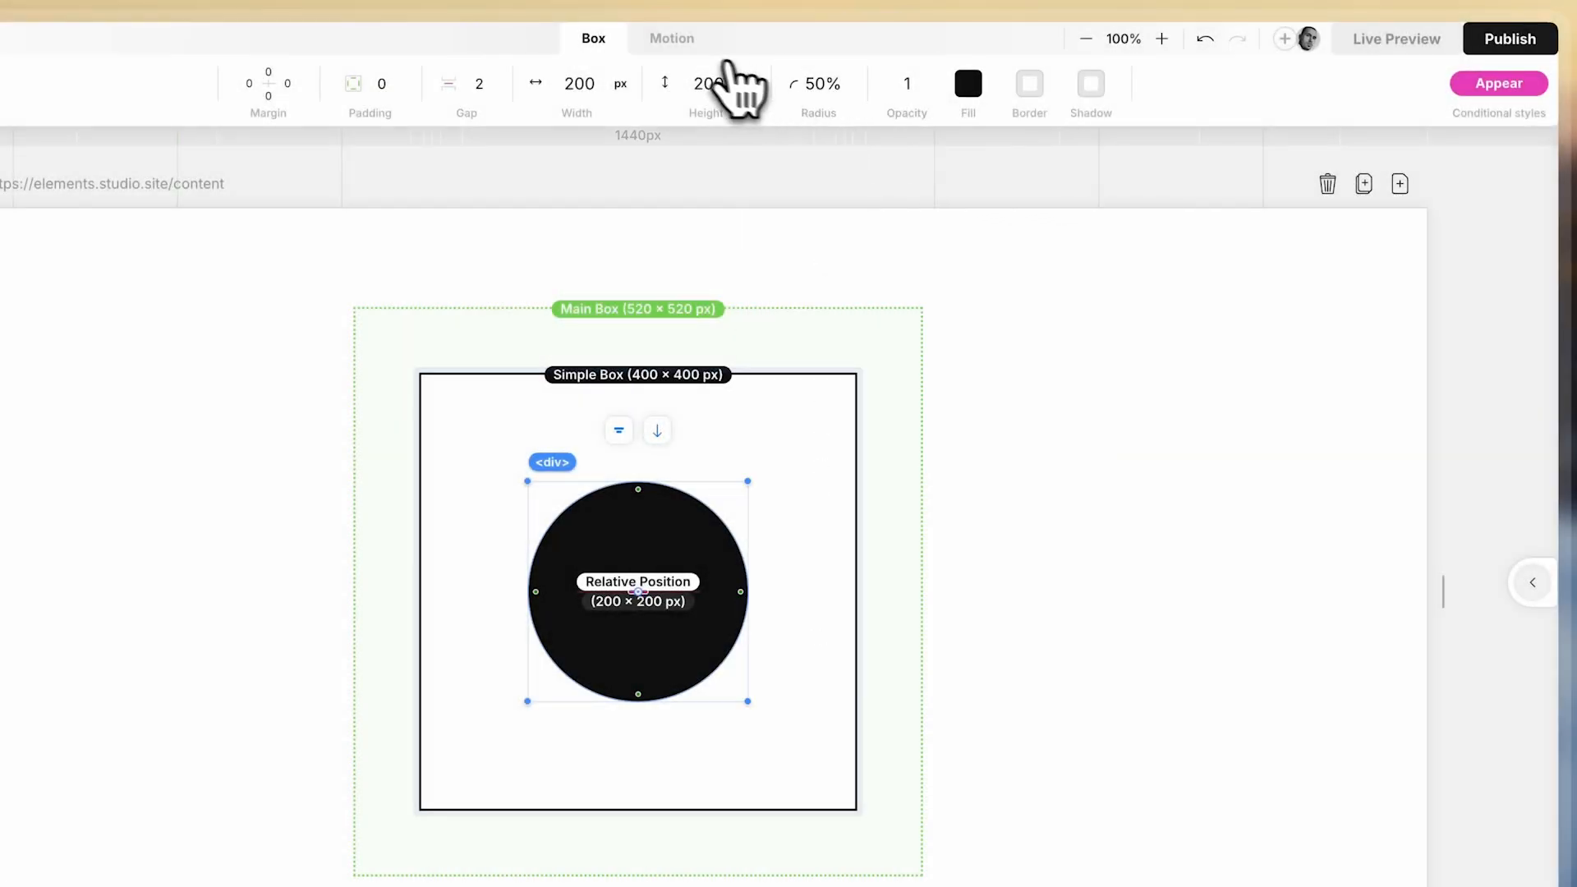
Set the motion opacity of the circle's Appear style to 0
click(780, 43)
click(617, 83)
click(449, 84)
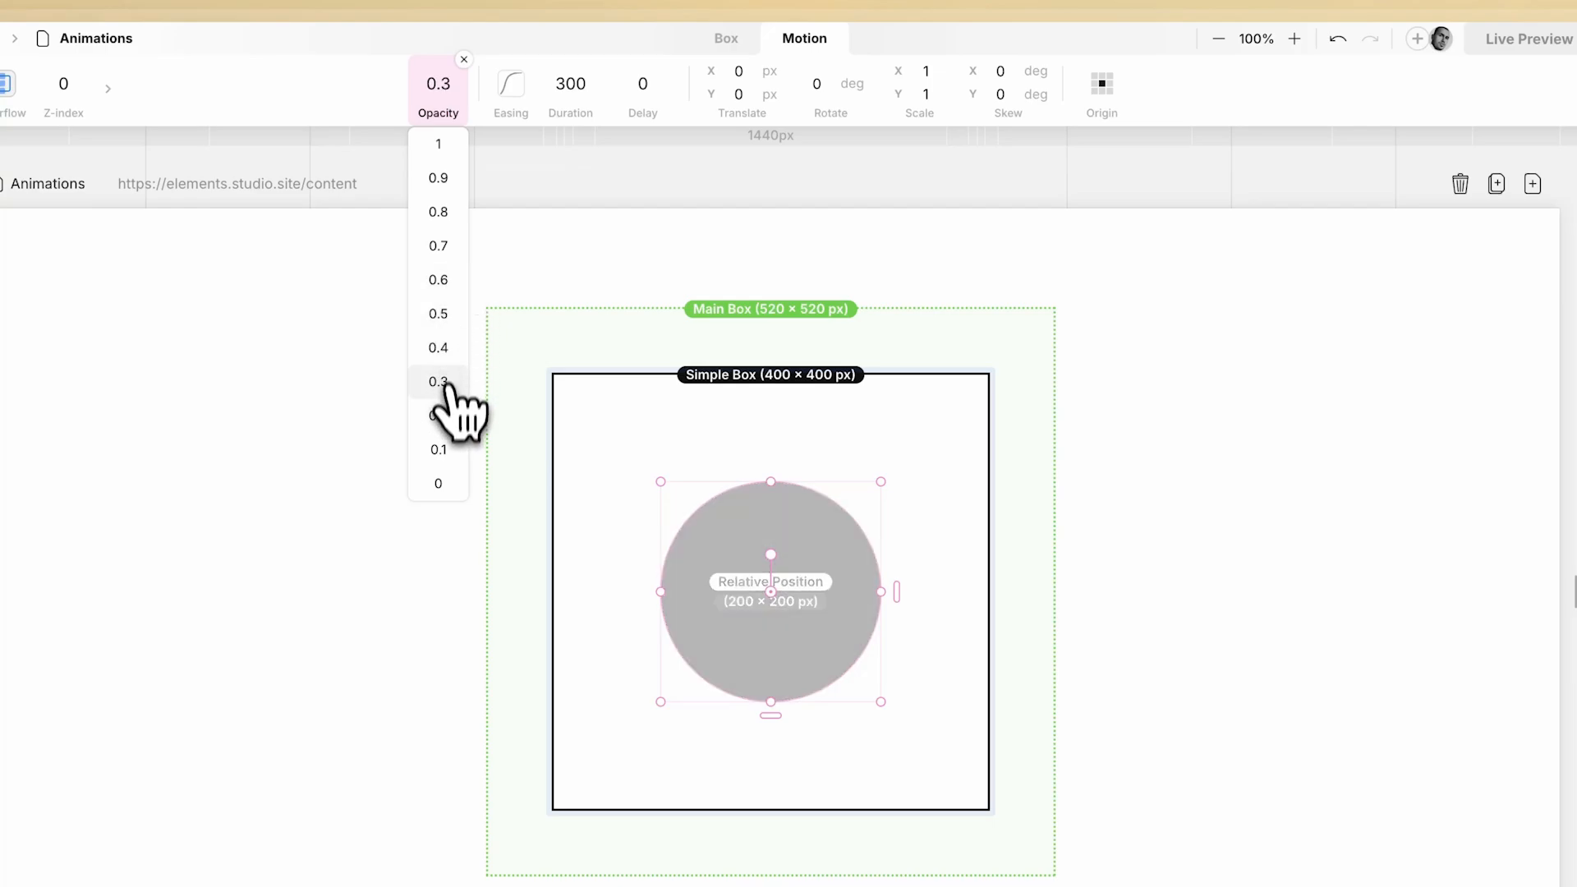
click(441, 481)
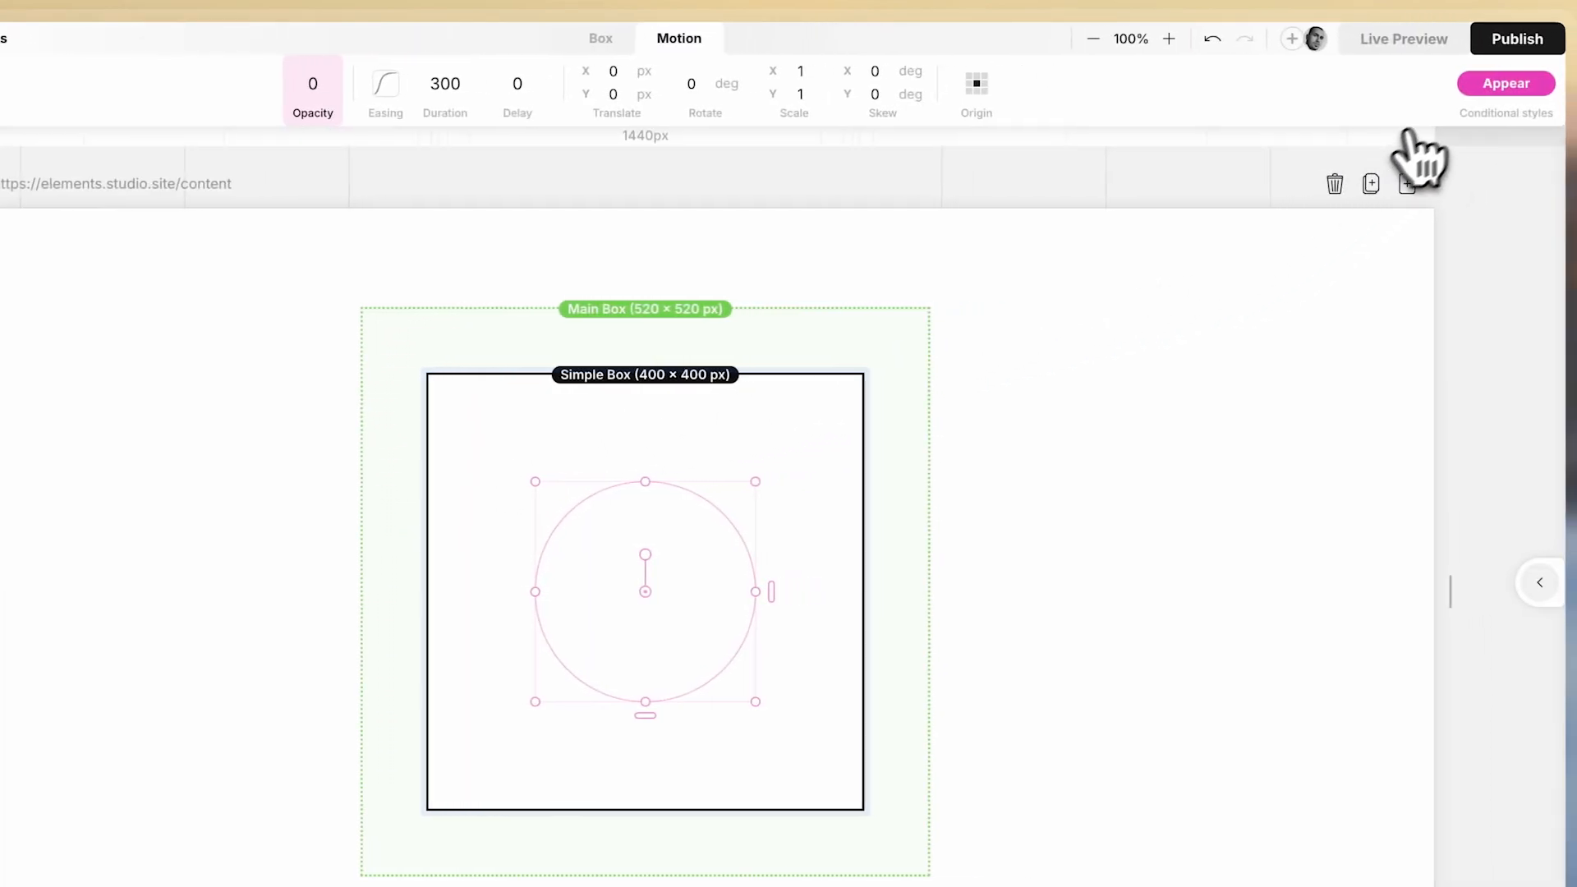
Preview the circle's fade-in by switching its Appear style off and back on twice
click(1478, 83)
click(1452, 251)
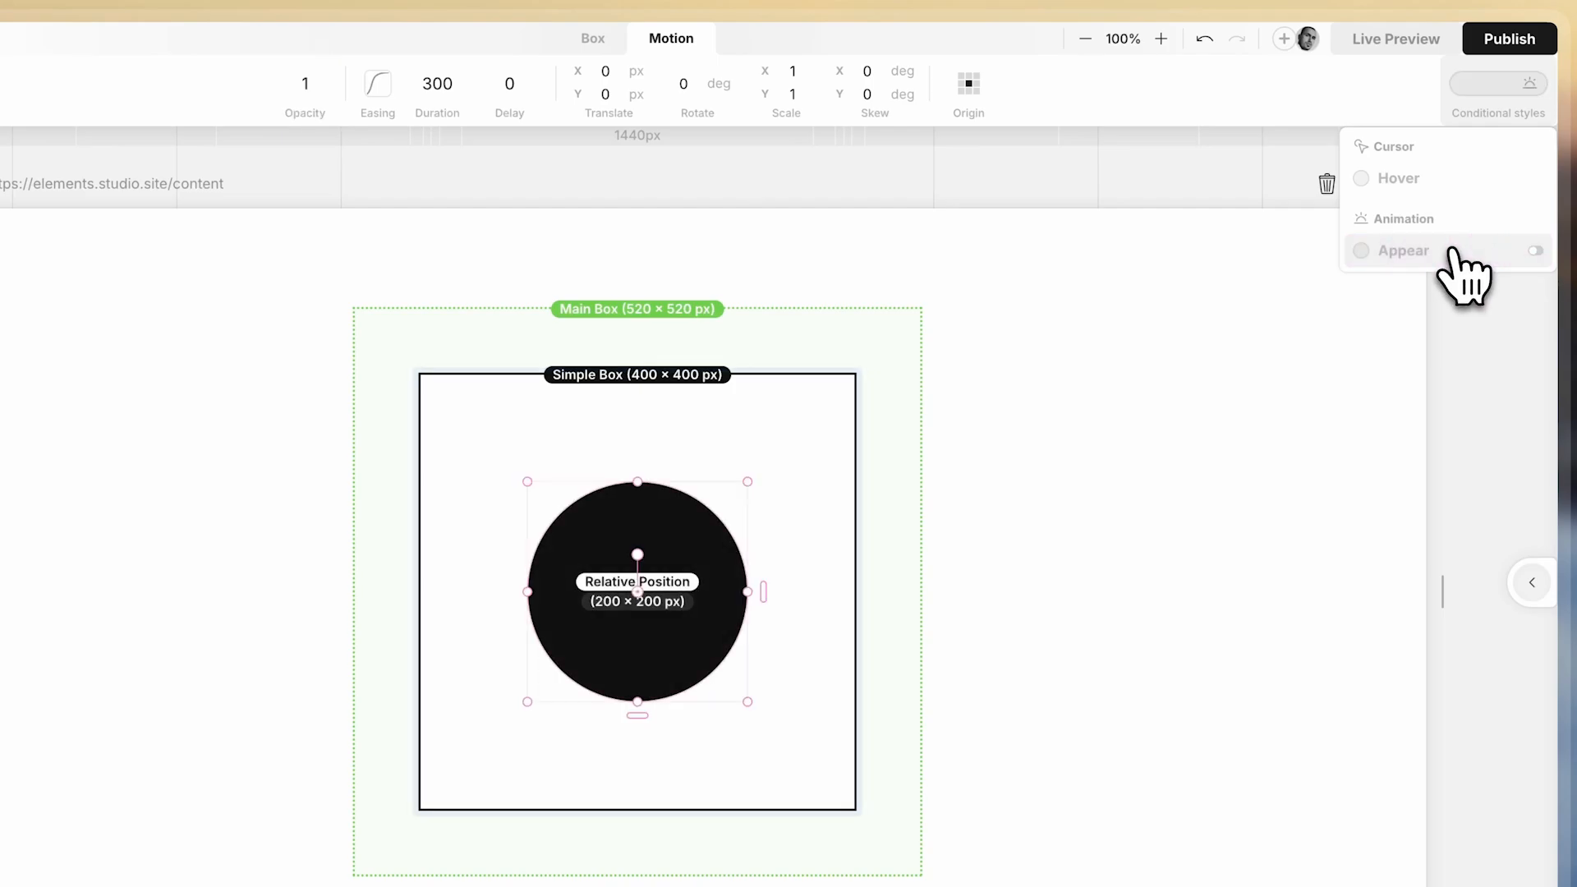
click(1453, 251)
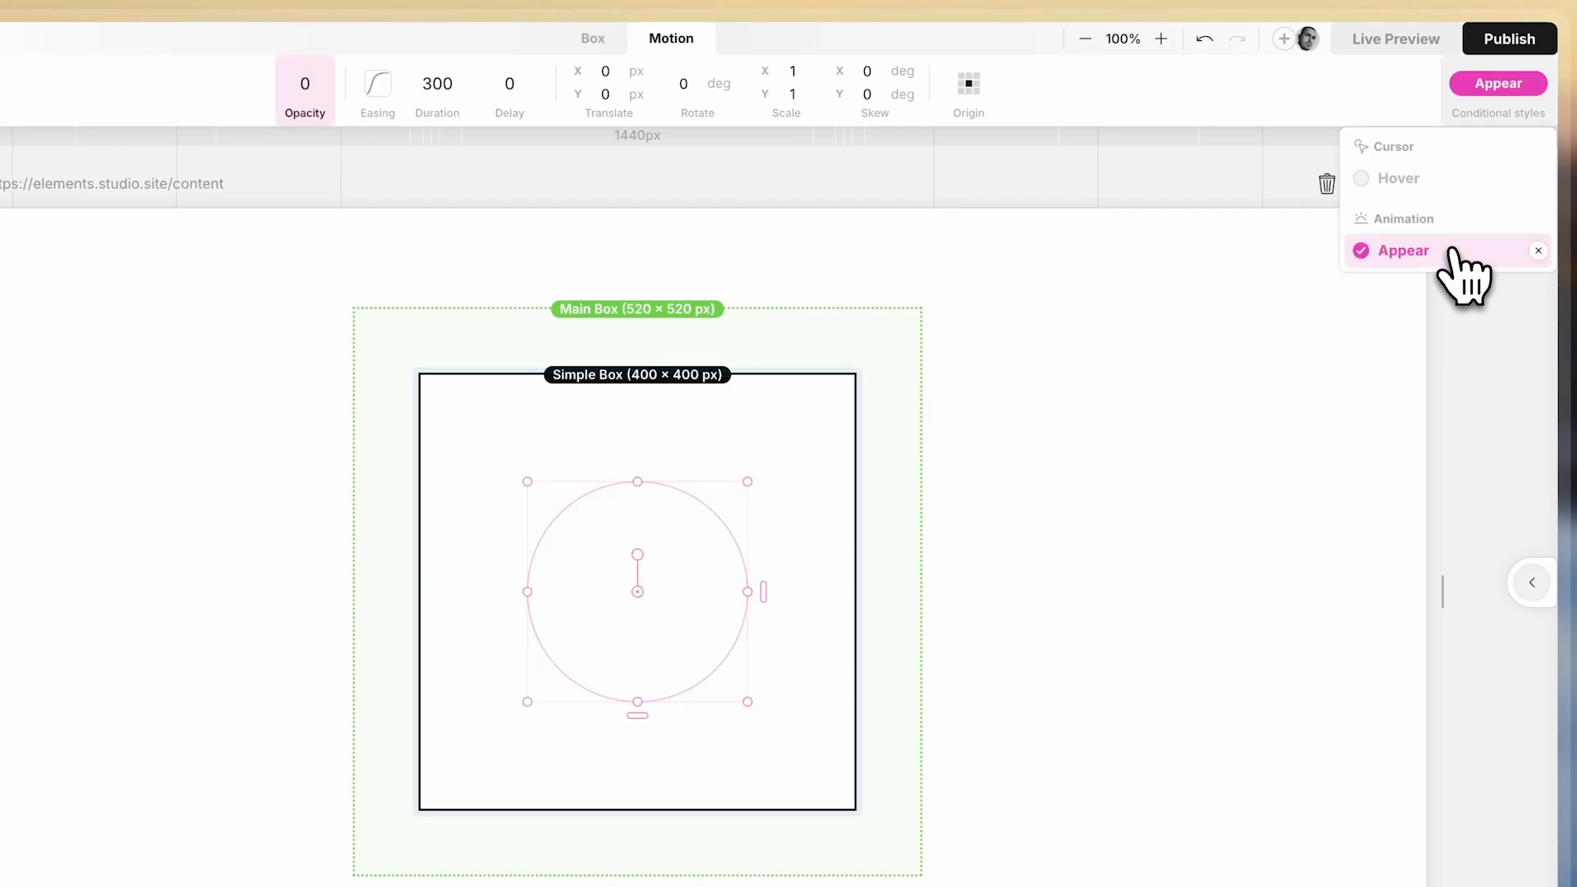
click(1453, 250)
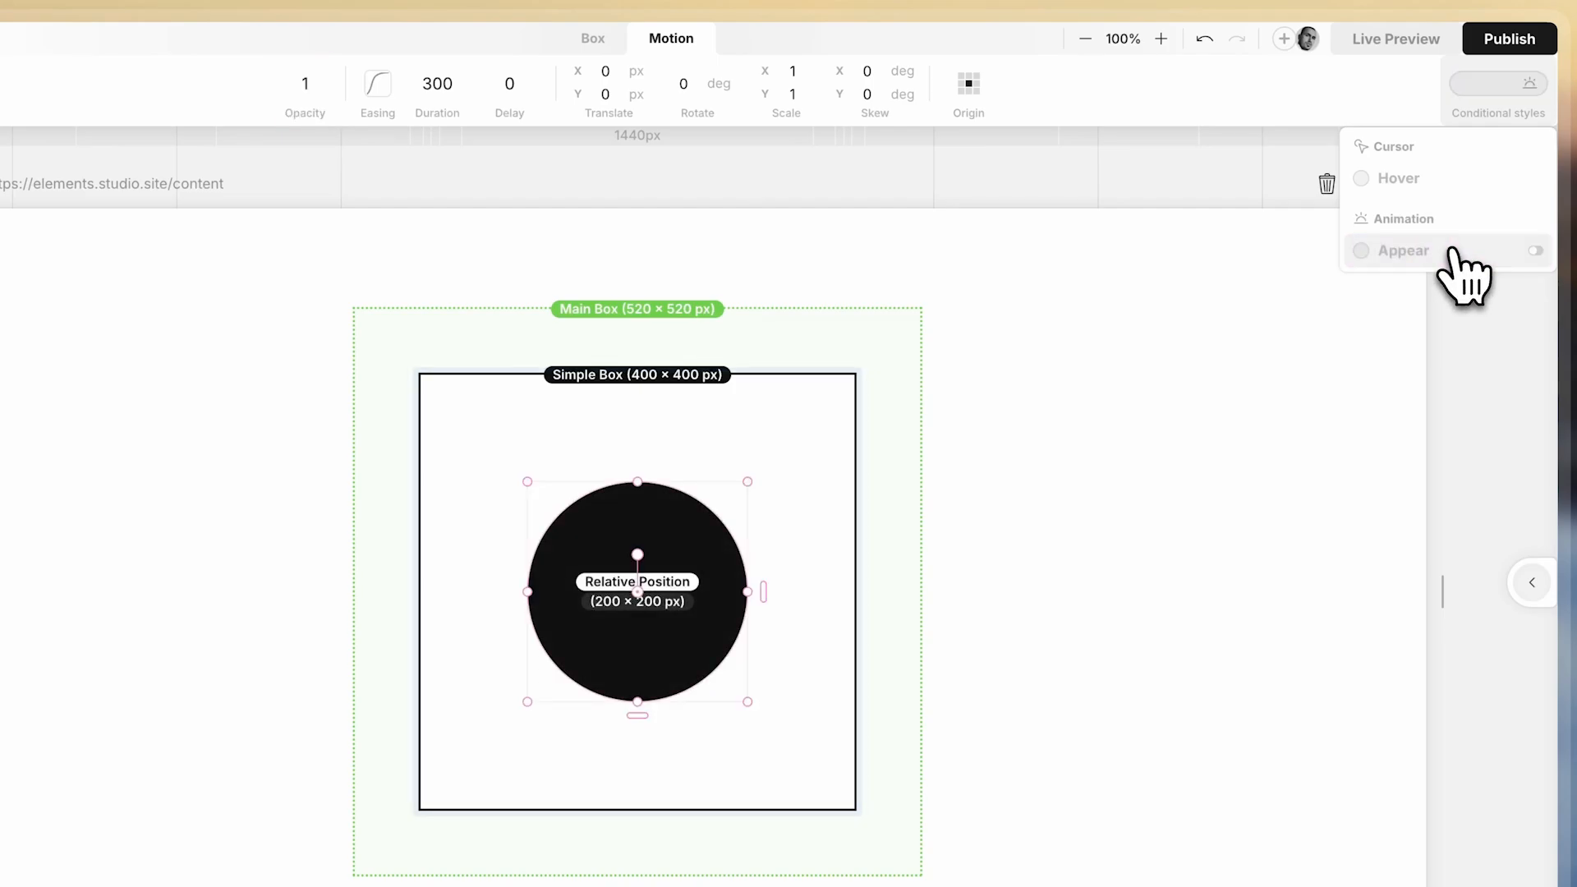
click(1453, 250)
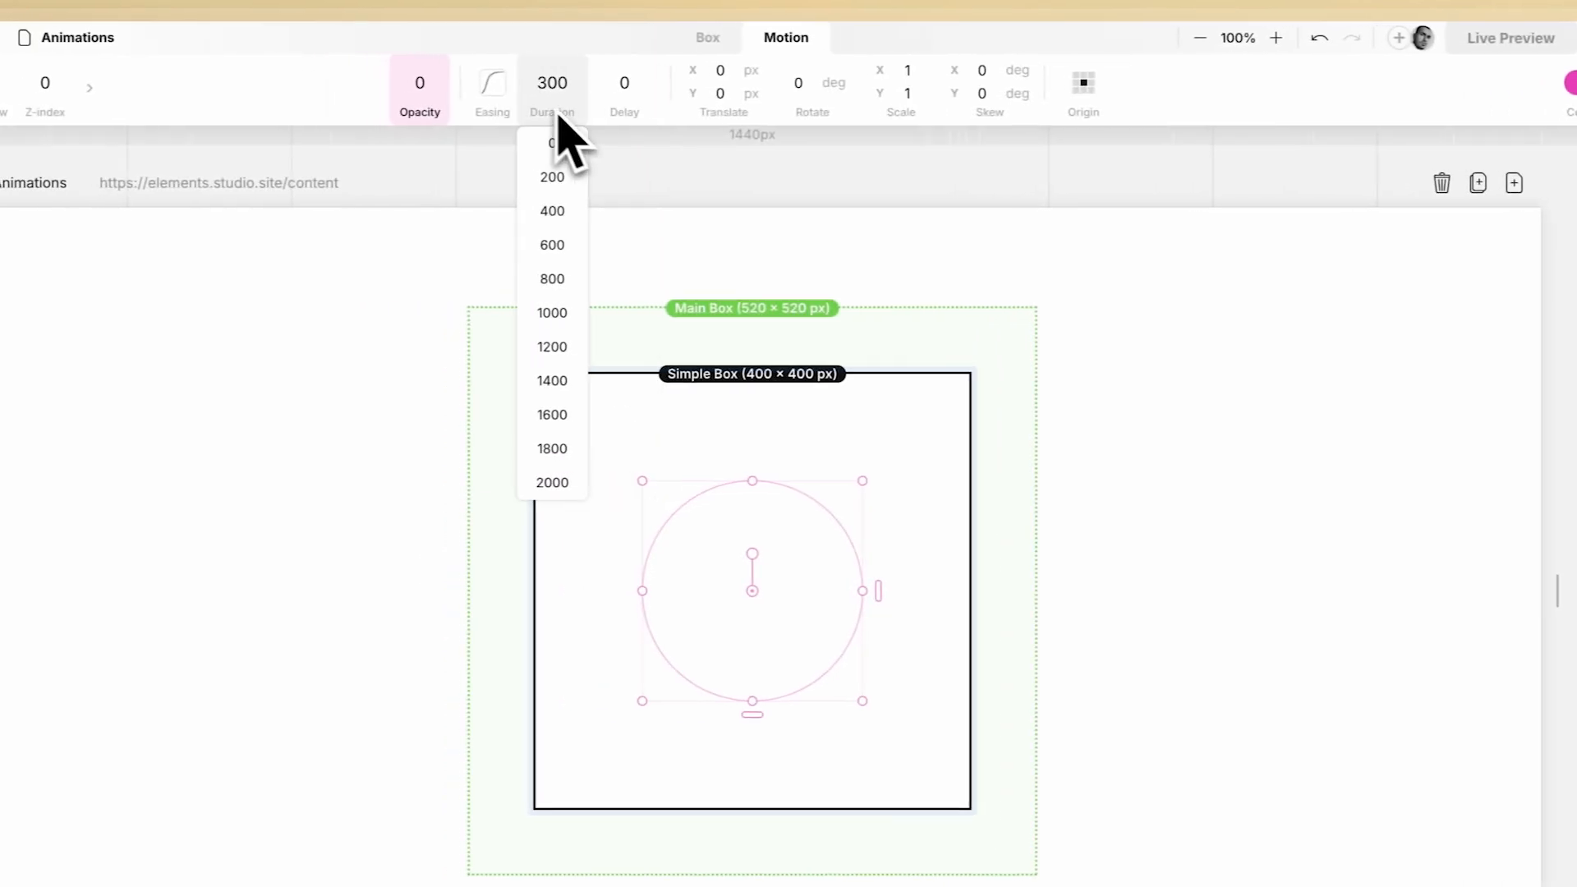
Set the circle's Appear easing to ease-in-out and its duration to 2000
mouse_move(380, 92)
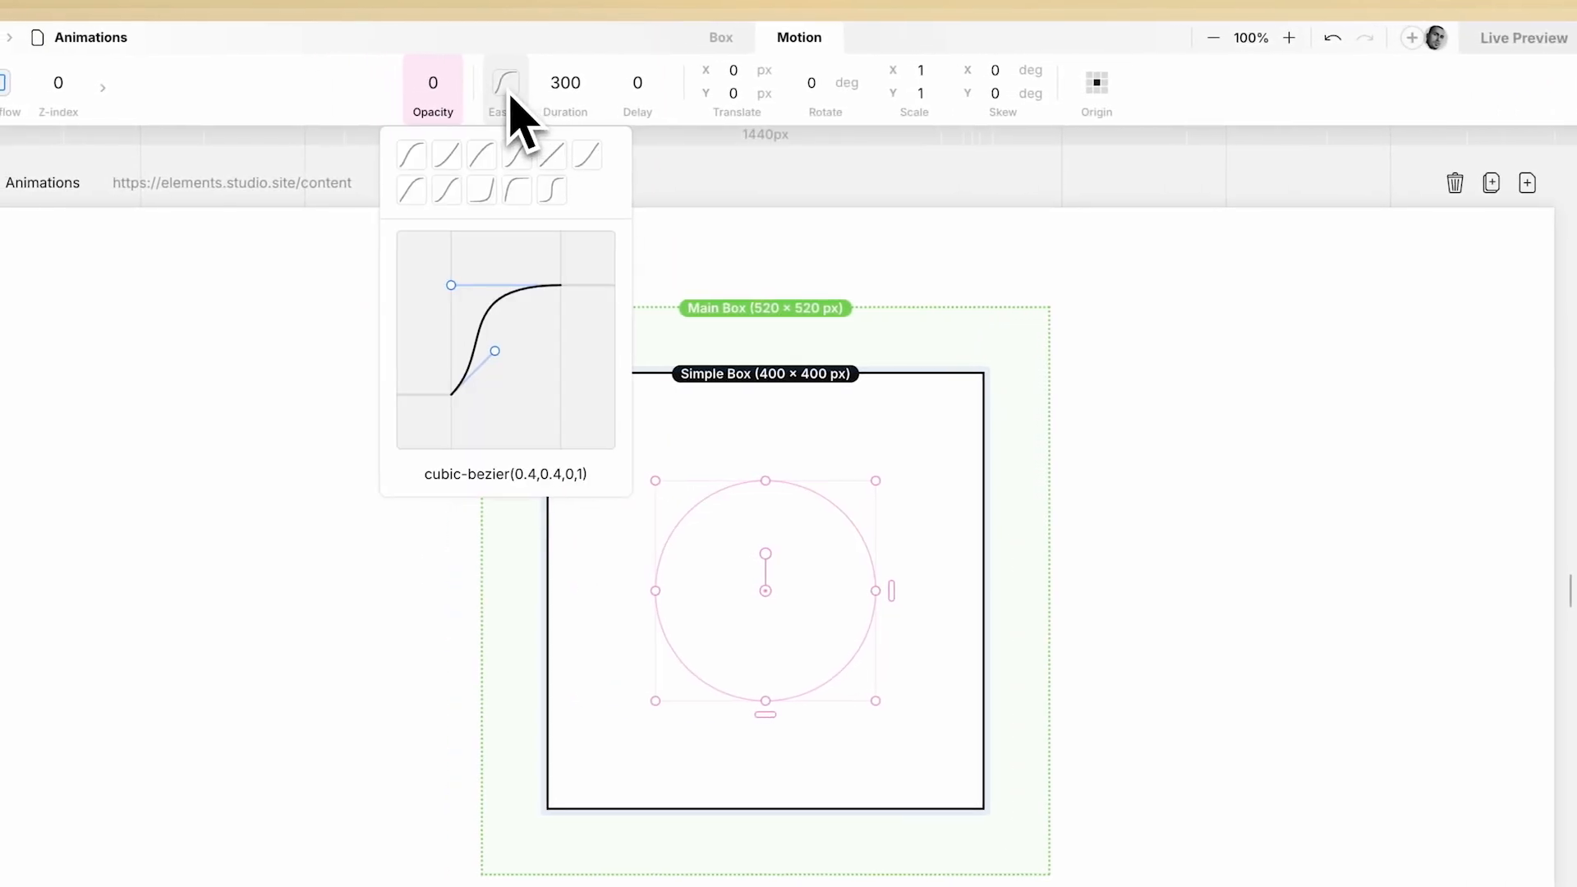
click(457, 156)
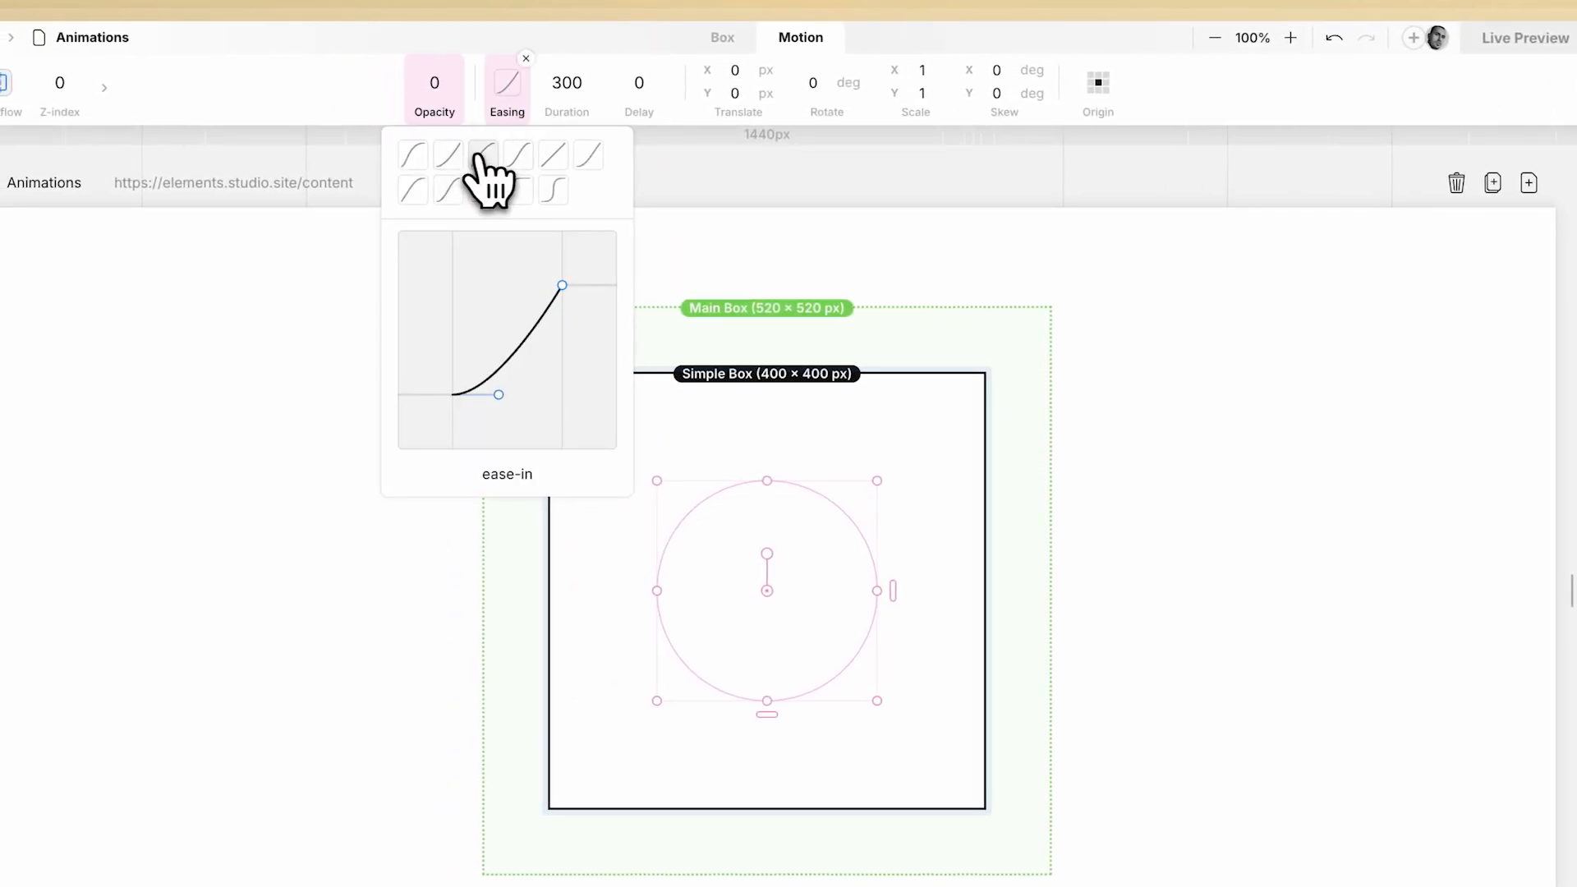
click(482, 156)
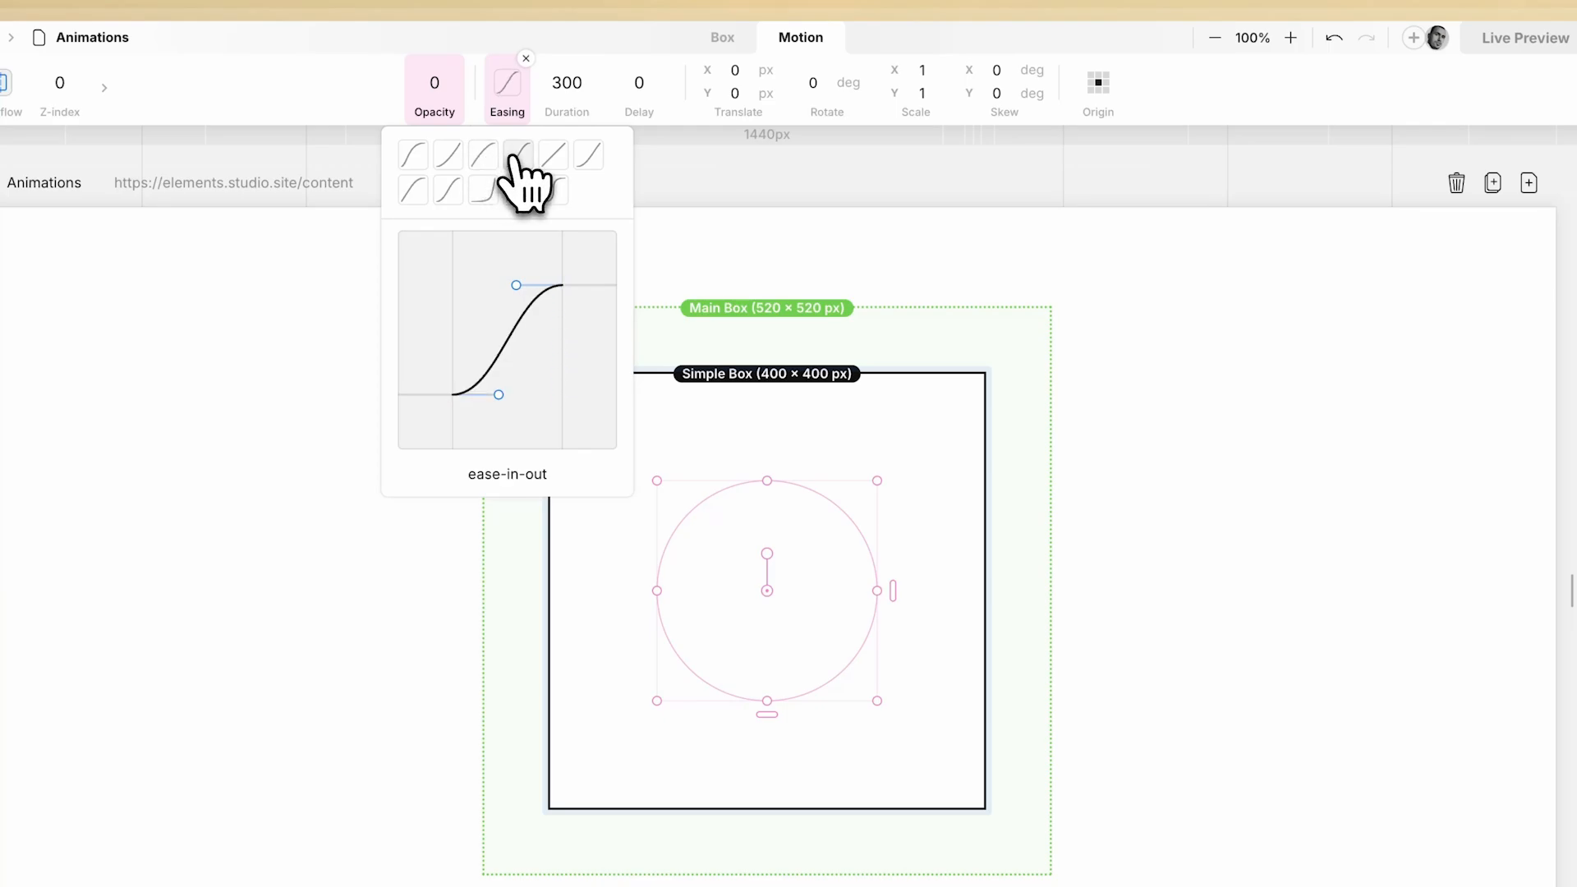
click(572, 92)
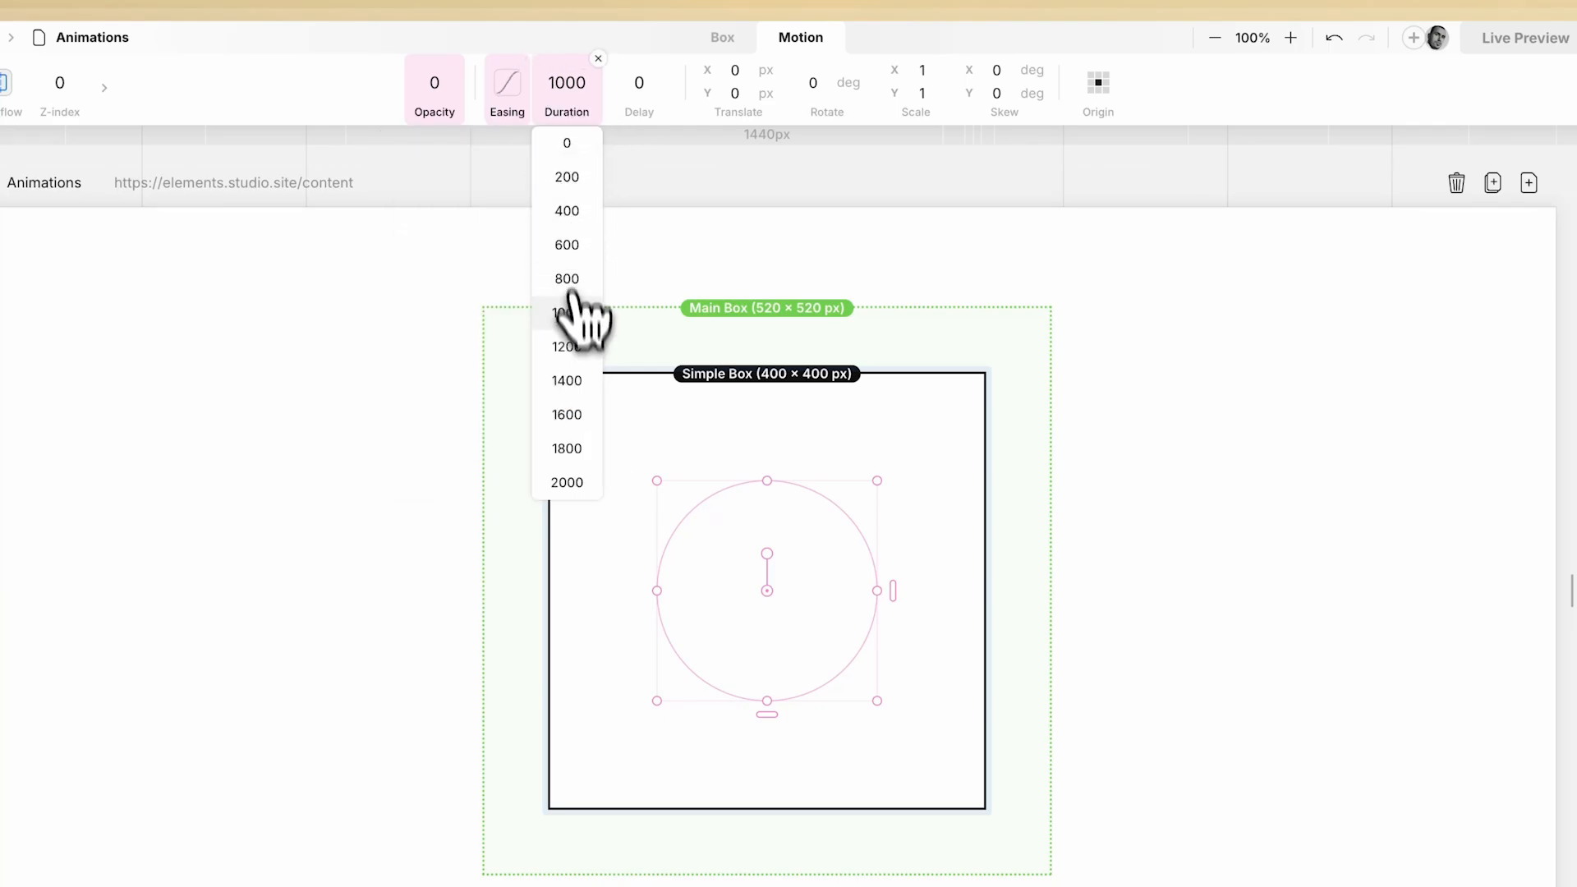
click(567, 482)
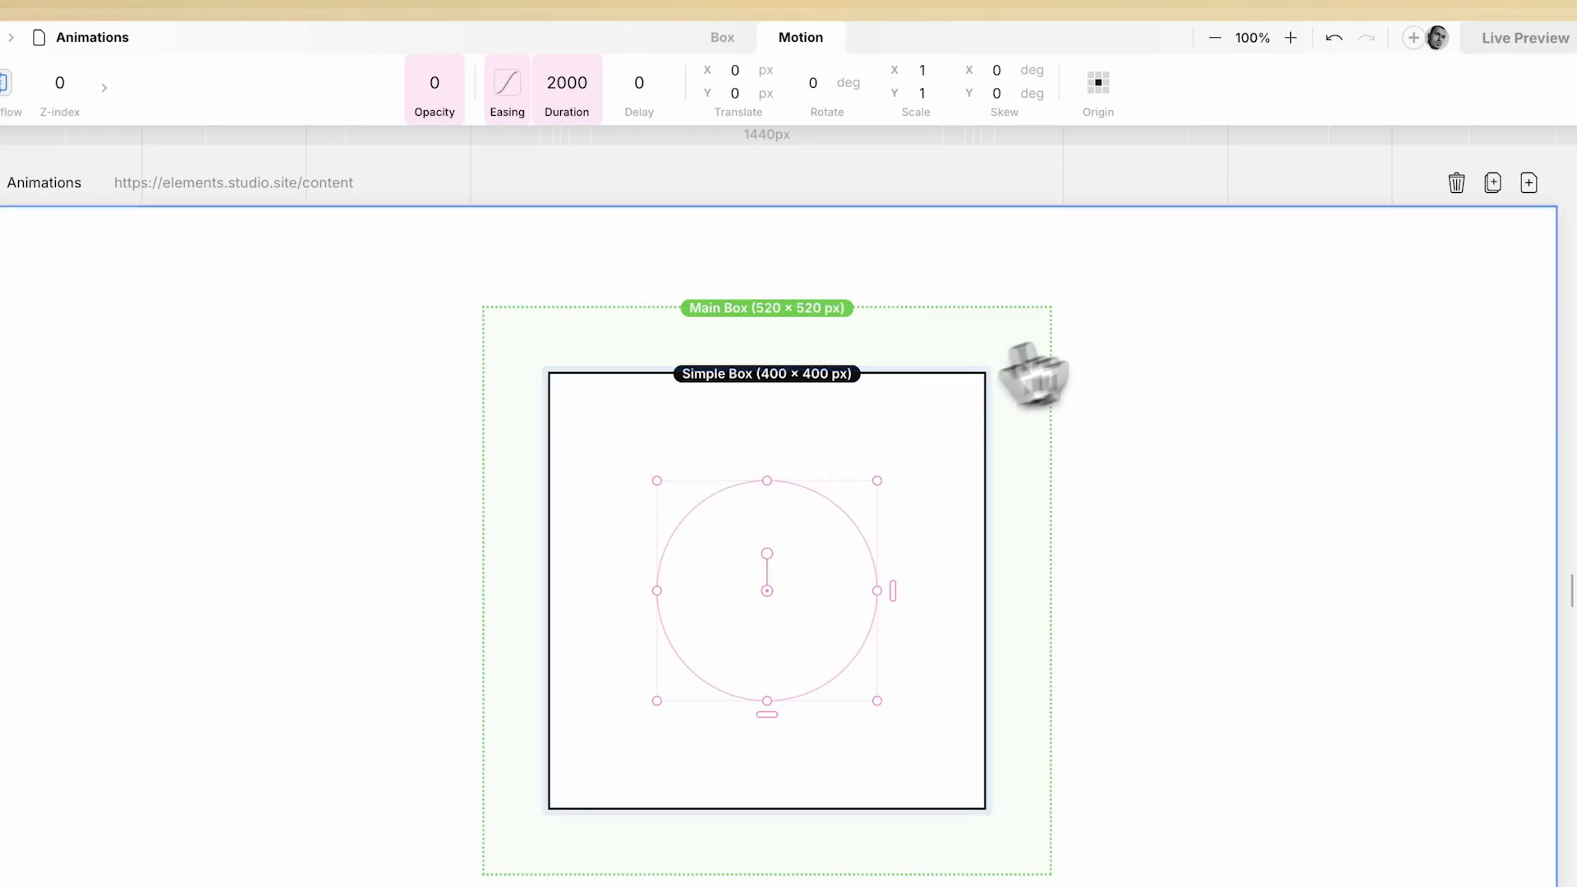
Preview the 2000 duration and new easing by toggling the Appear style off and on twice
click(1466, 95)
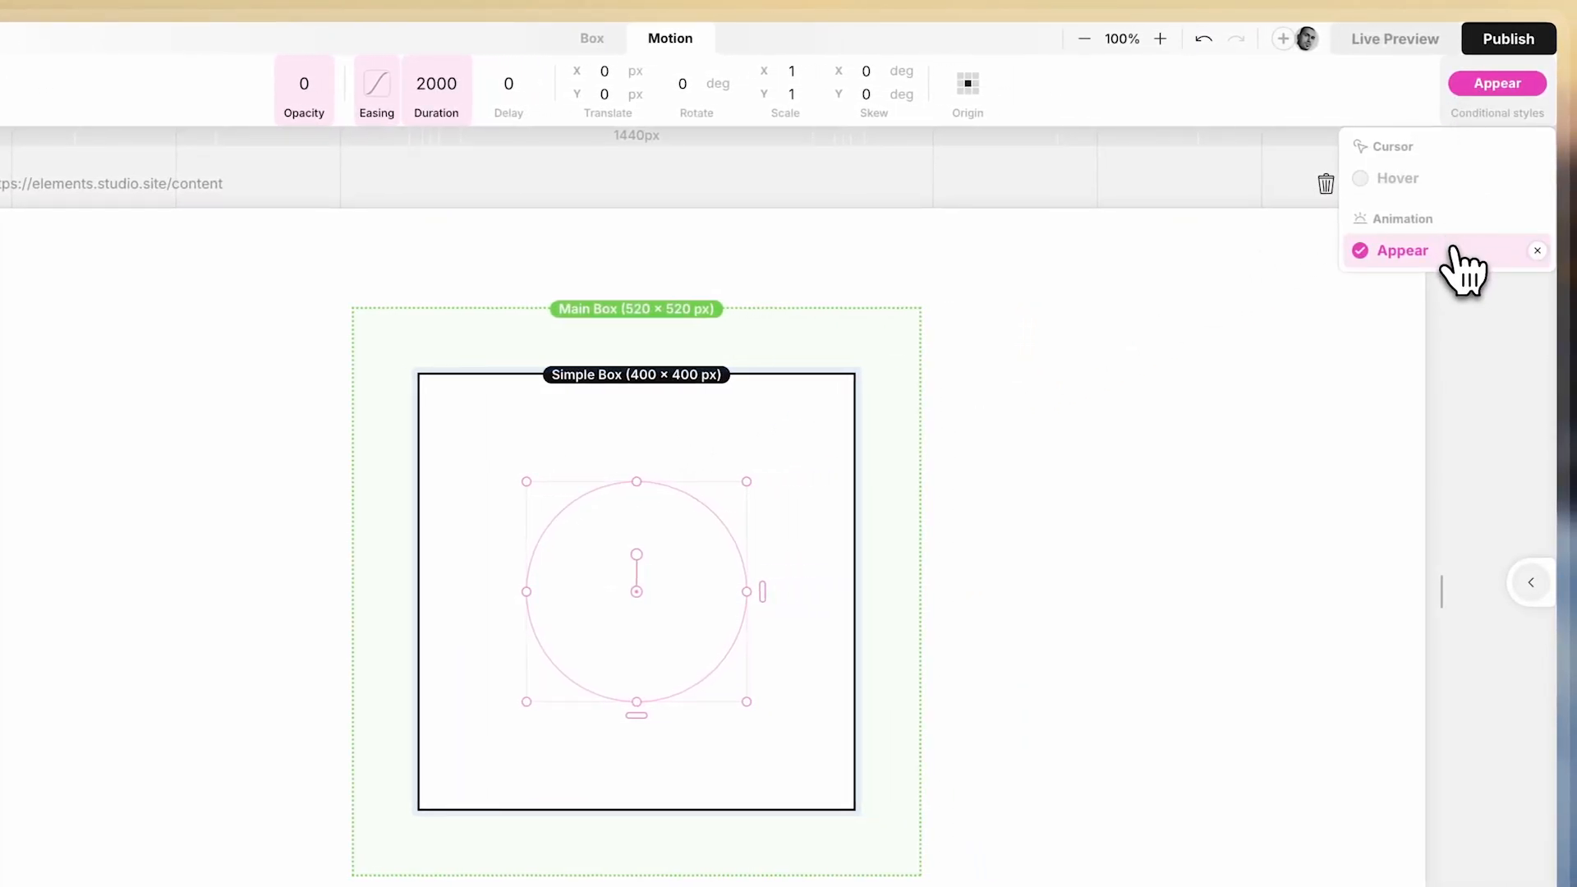
click(1455, 251)
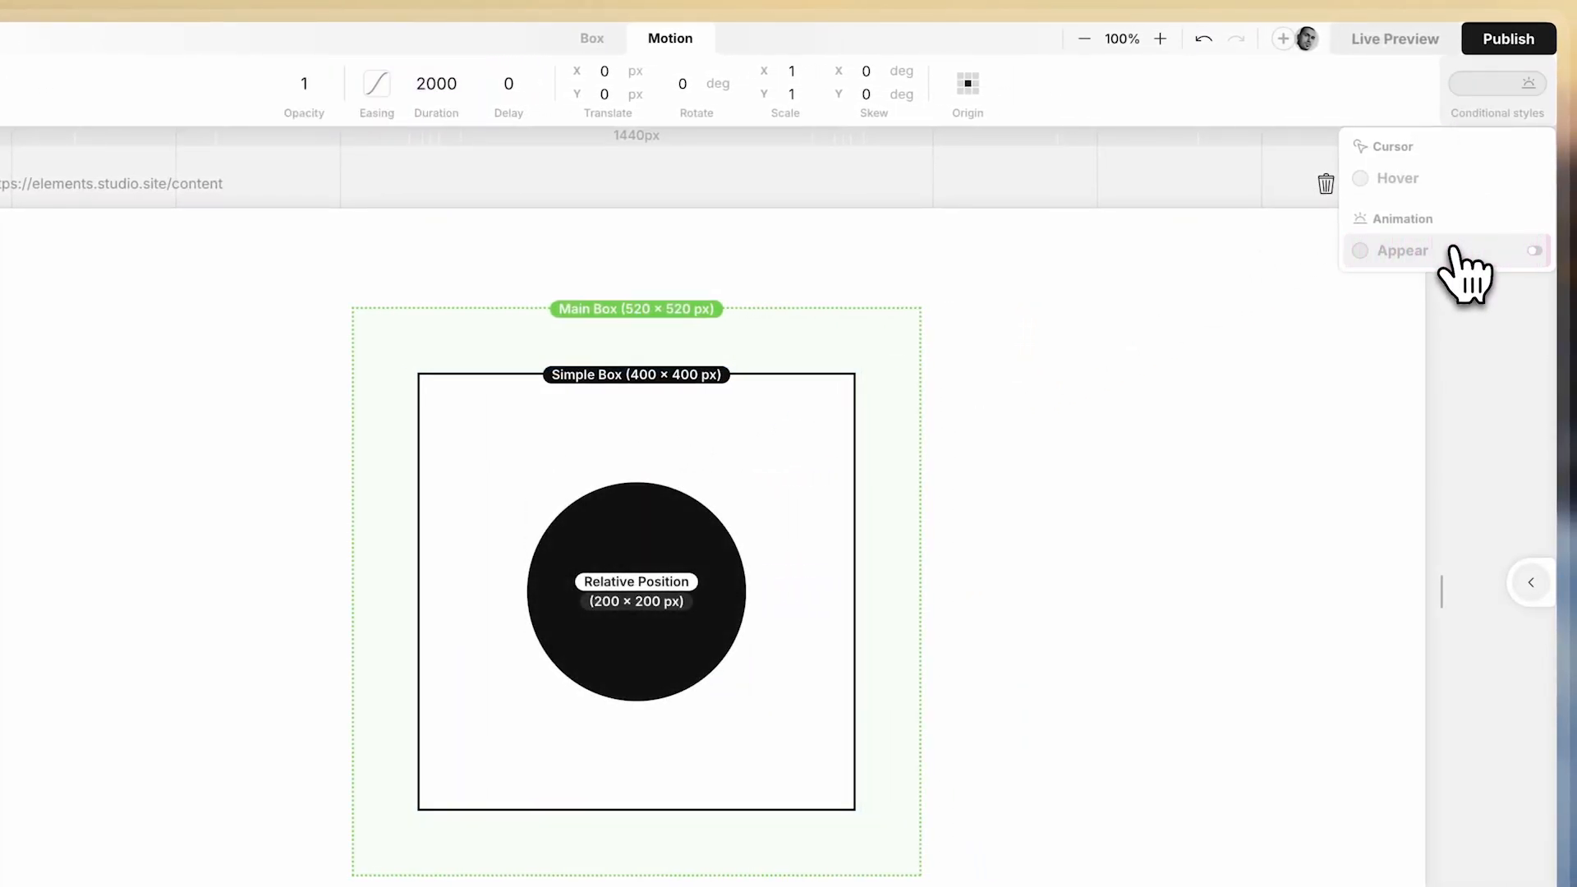
click(1461, 263)
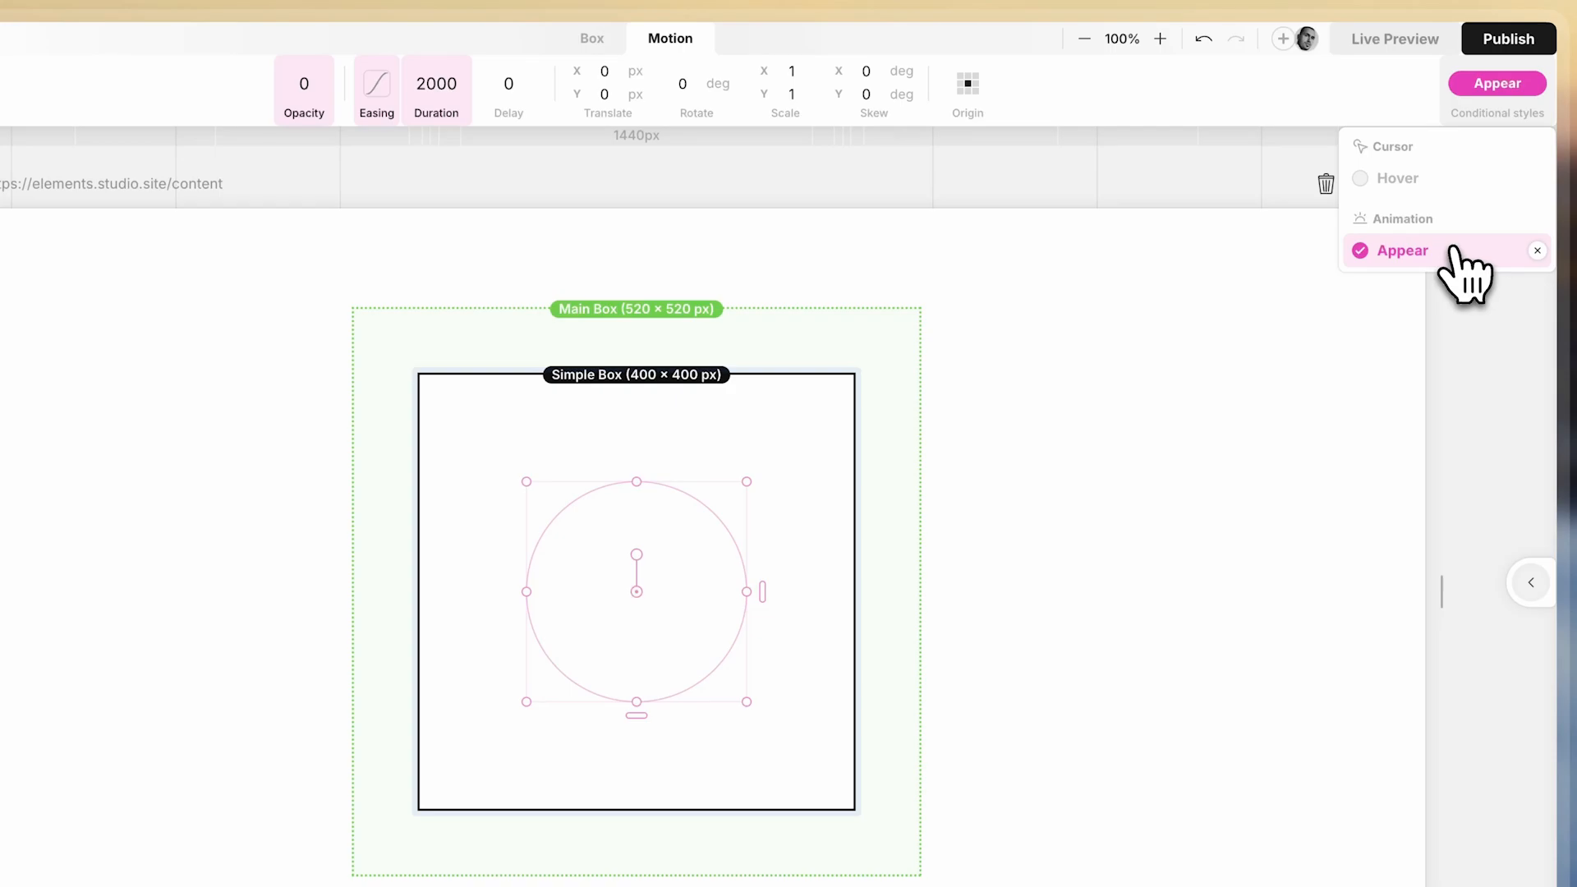
click(1455, 251)
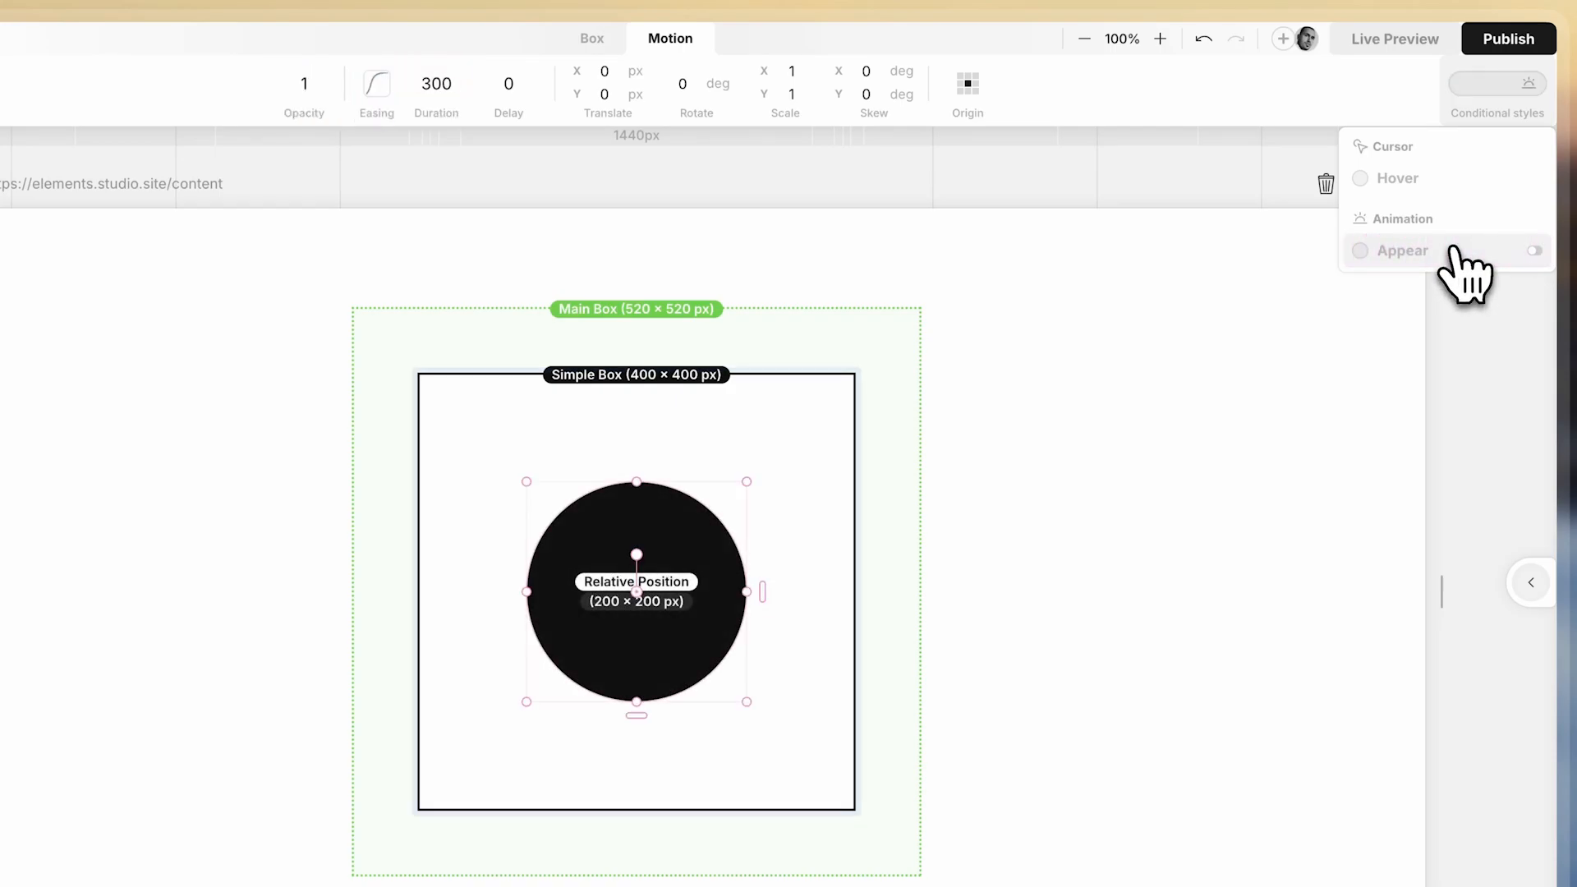
click(1462, 263)
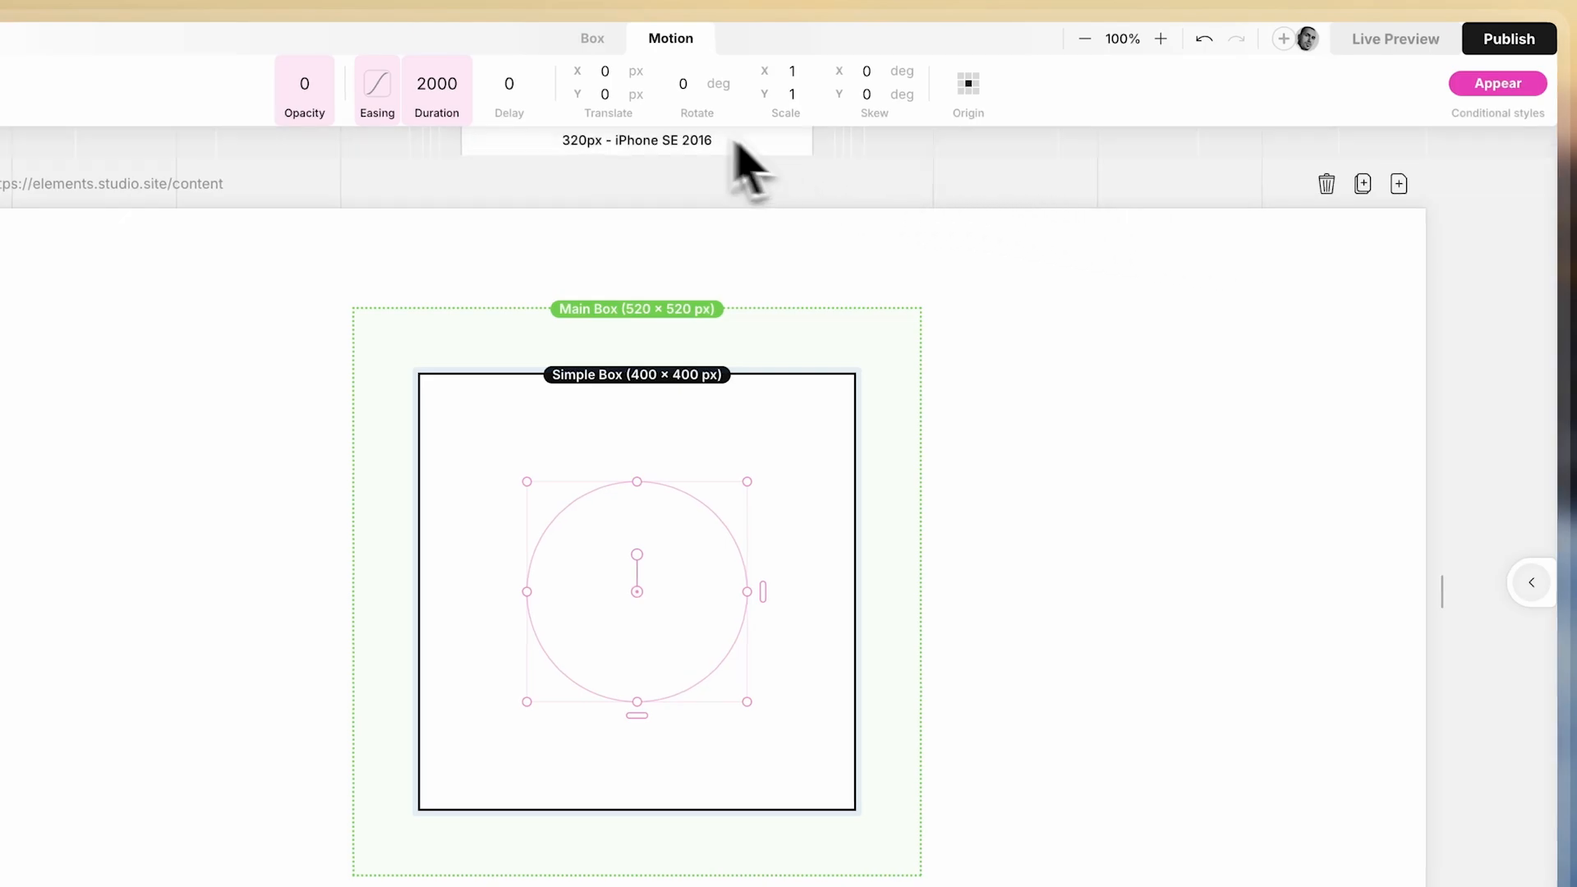
Set the circle's Appear delay to 1000 and preview it by toggling the style off and on
click(508, 83)
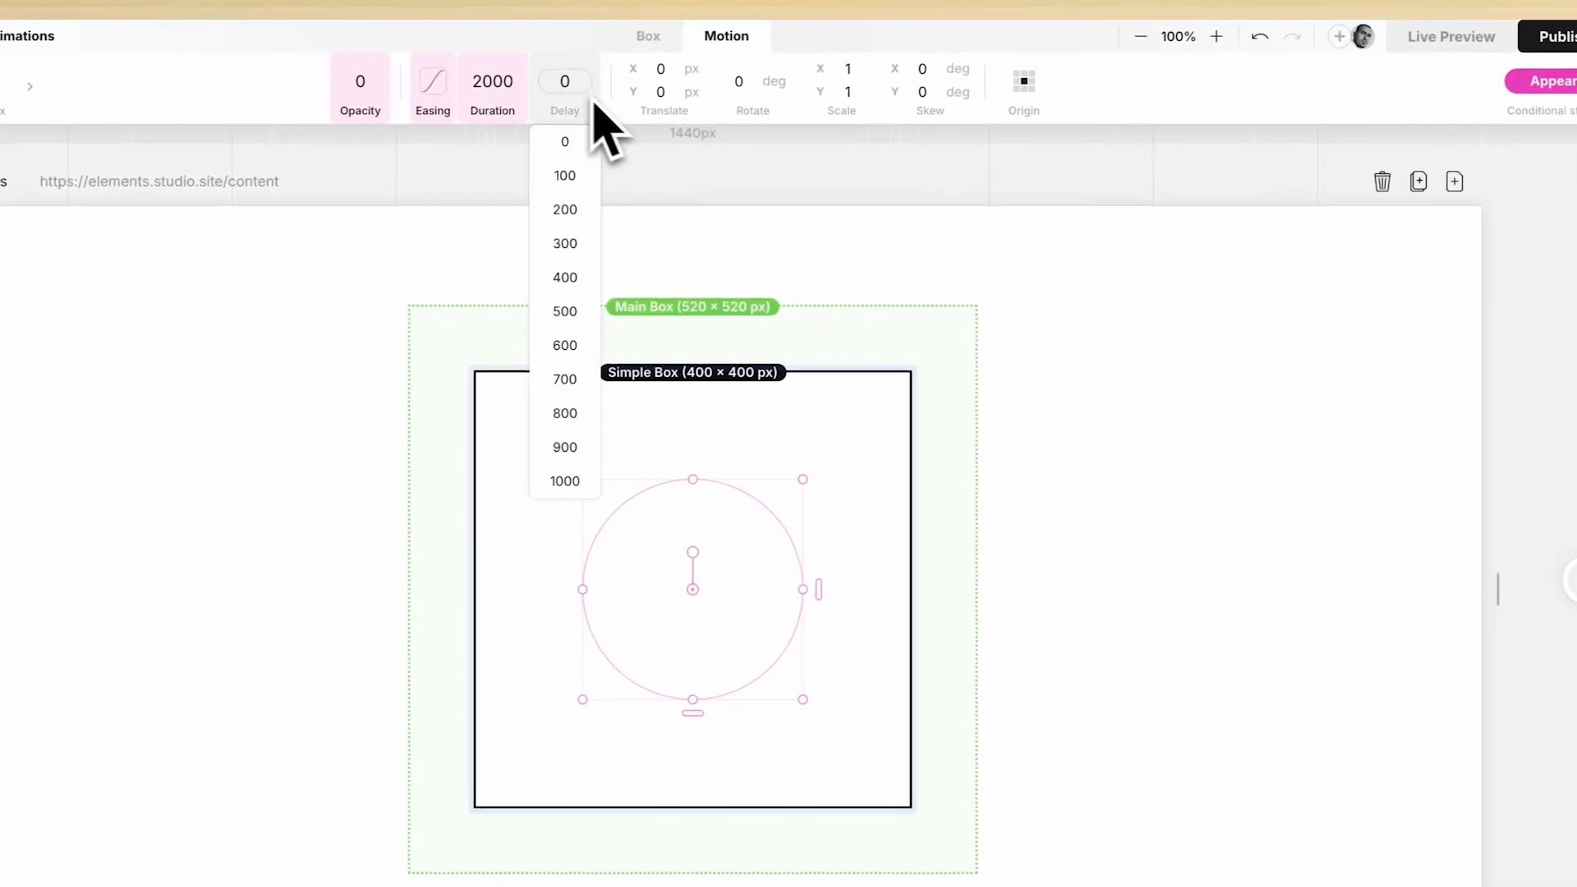
click(577, 480)
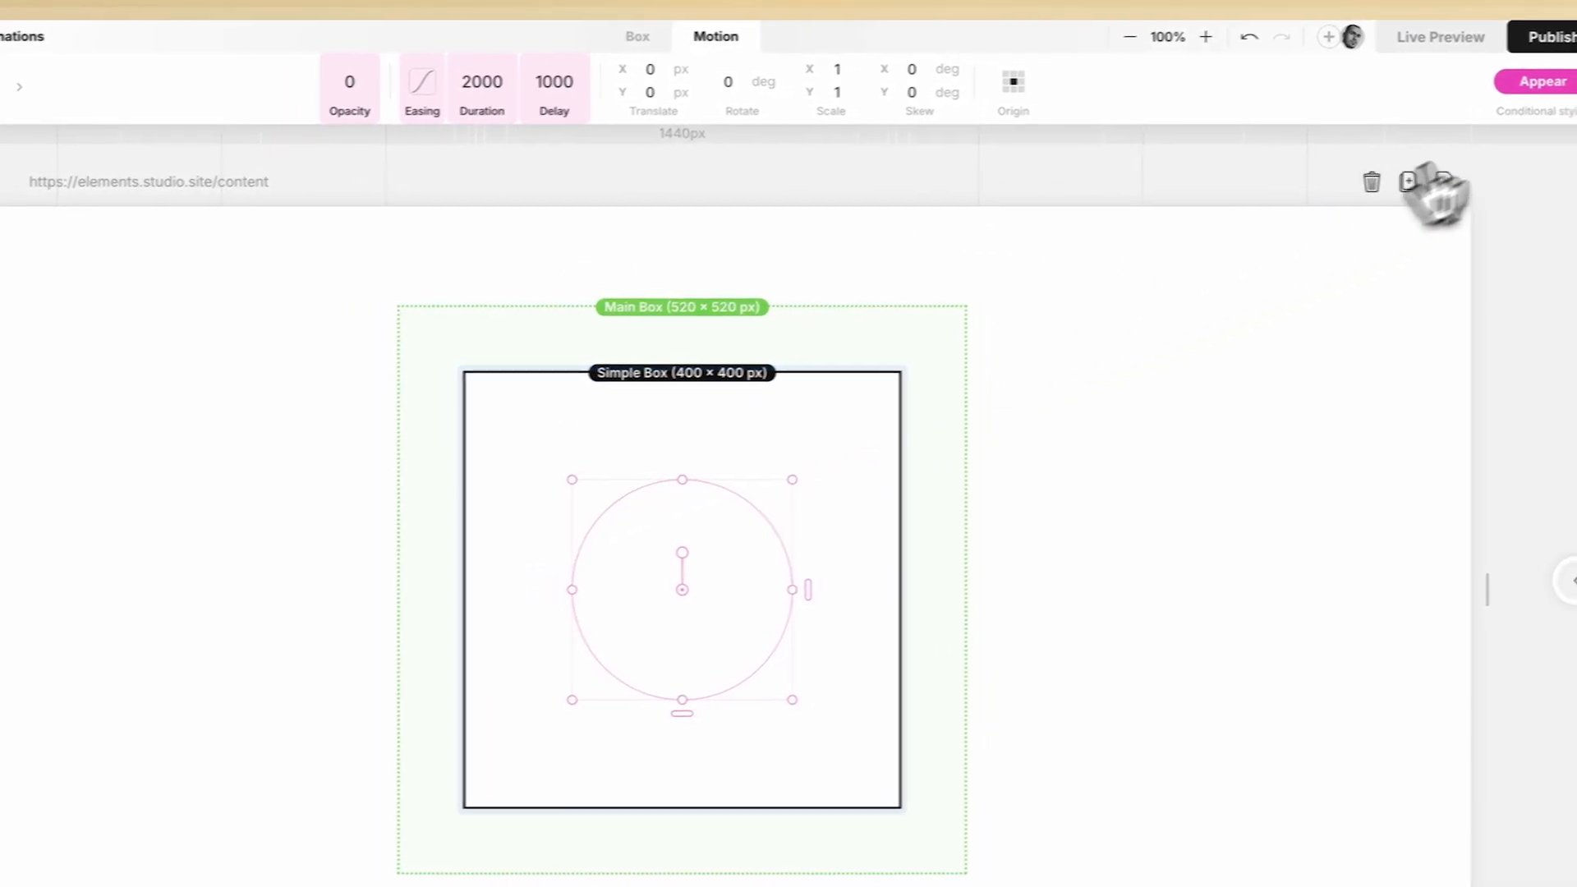
click(1570, 107)
click(1498, 250)
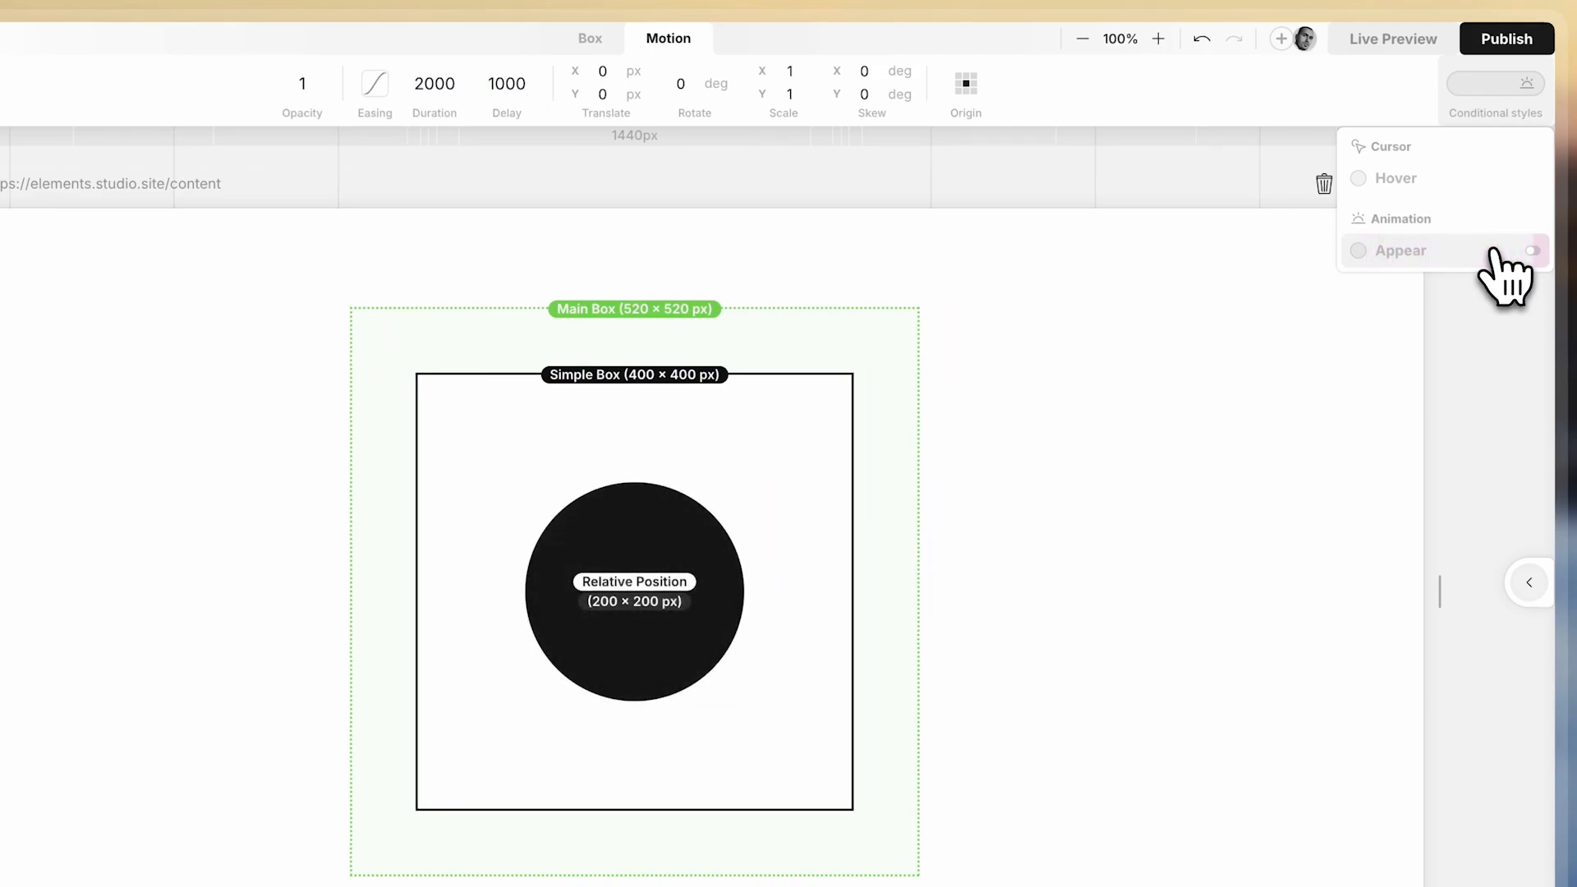
click(1495, 250)
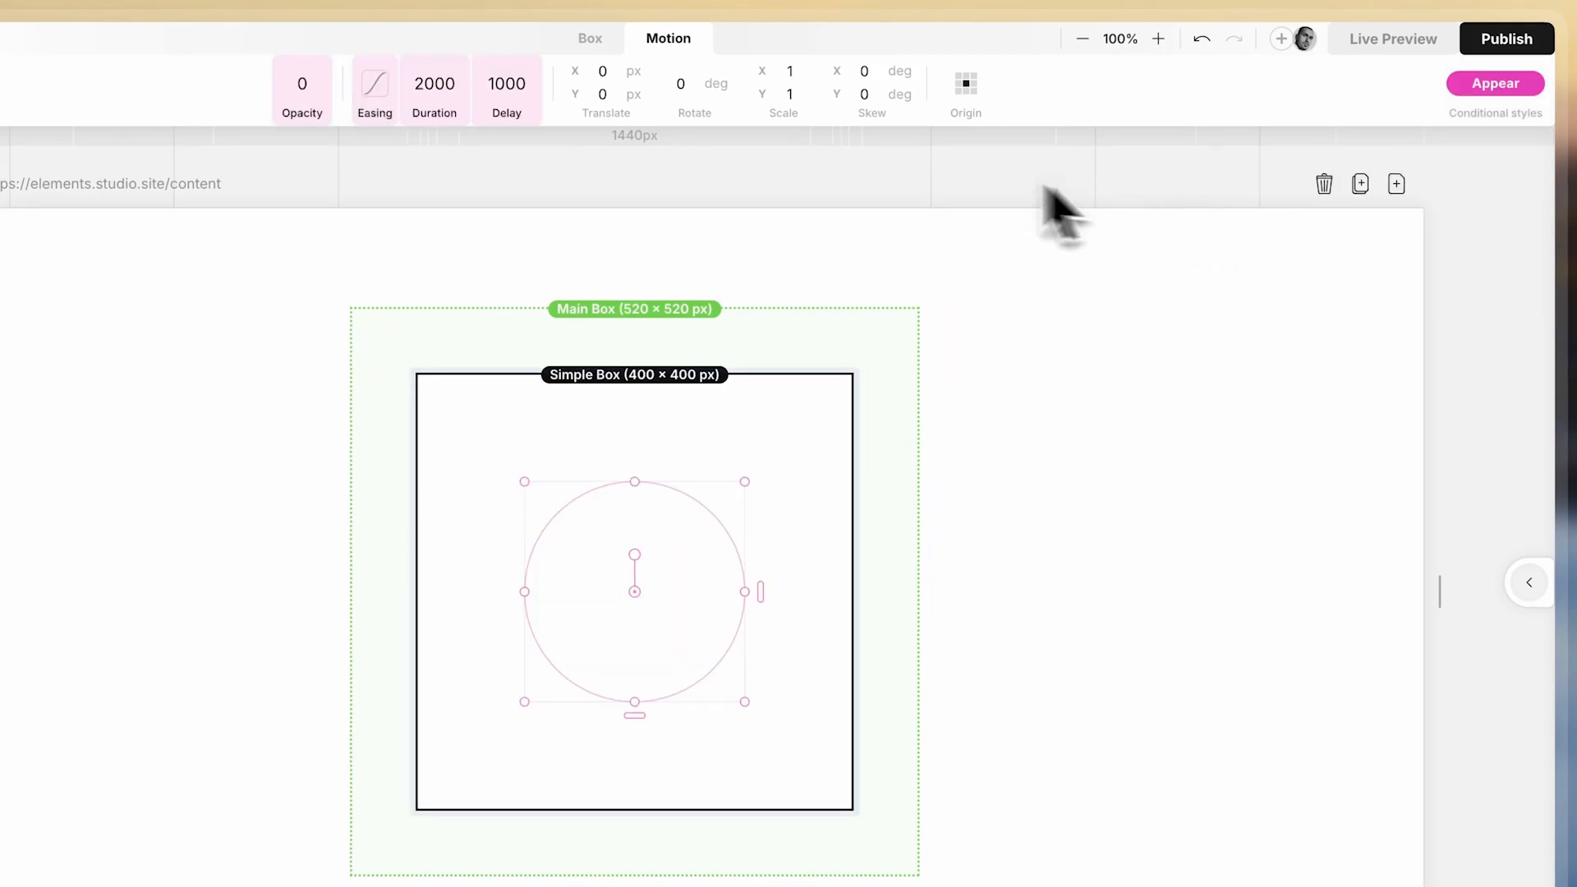
Set the Appear style's translate offset to 80 px in both X and Y
click(728, 73)
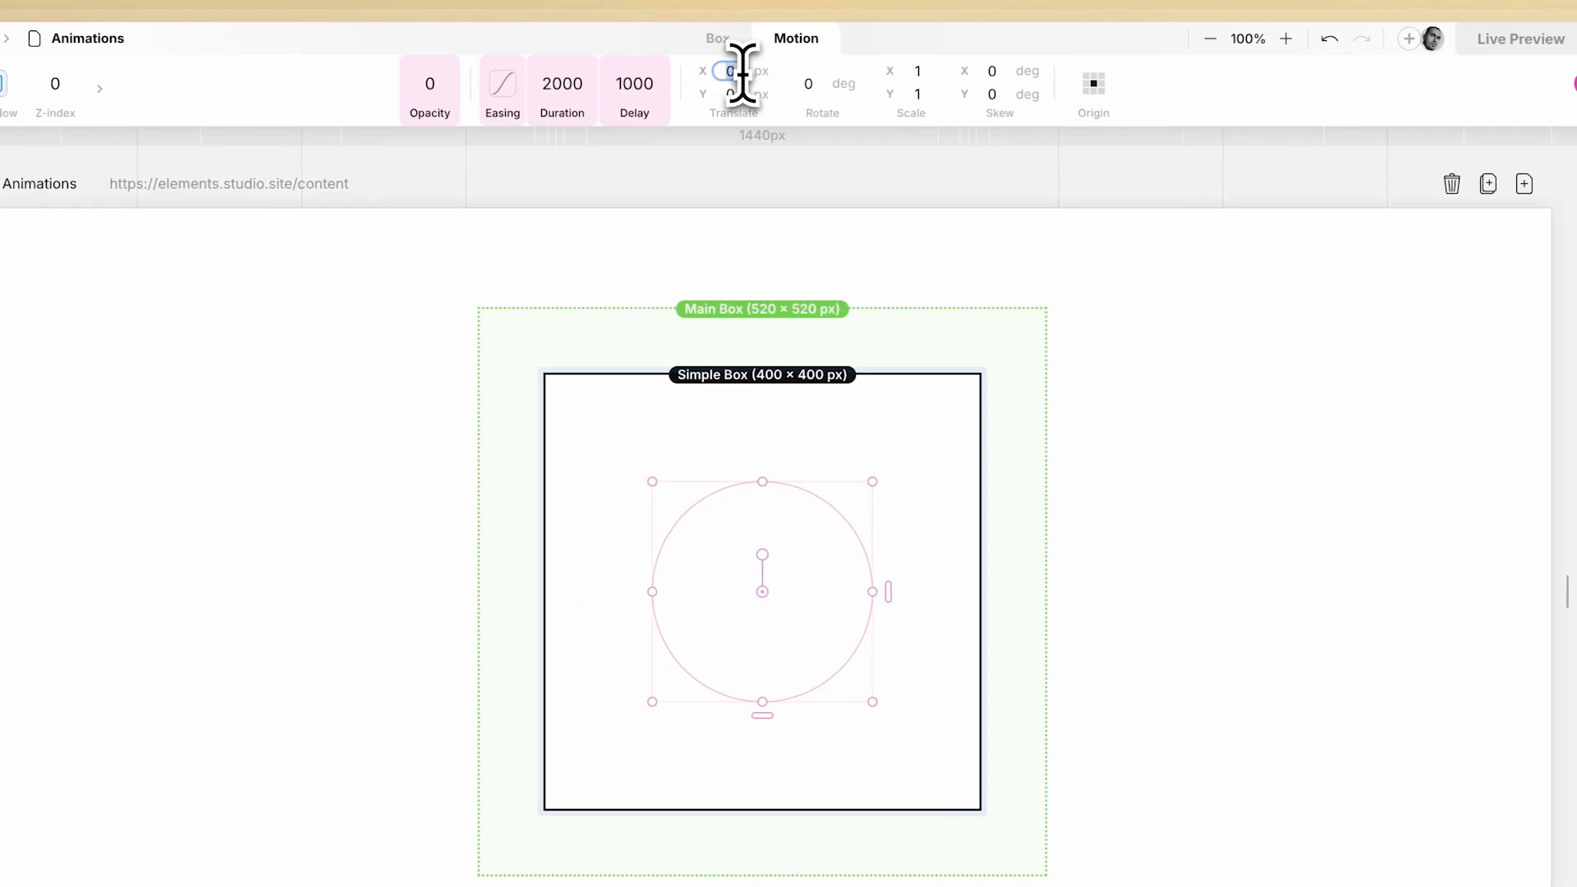
key(Return)
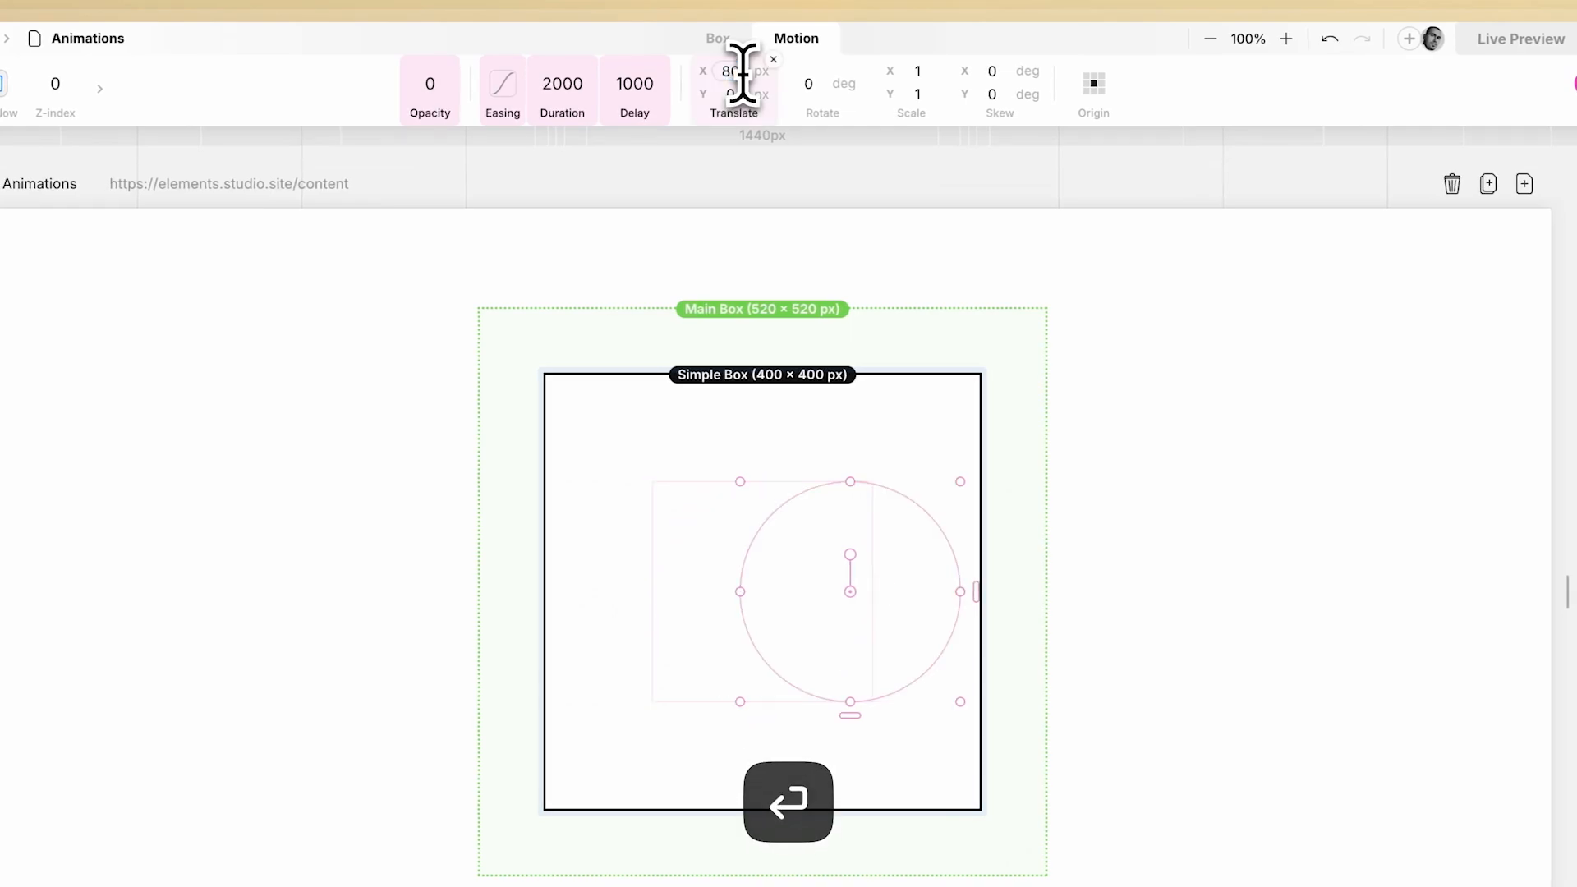
click(739, 94)
text(80)
key(Return)
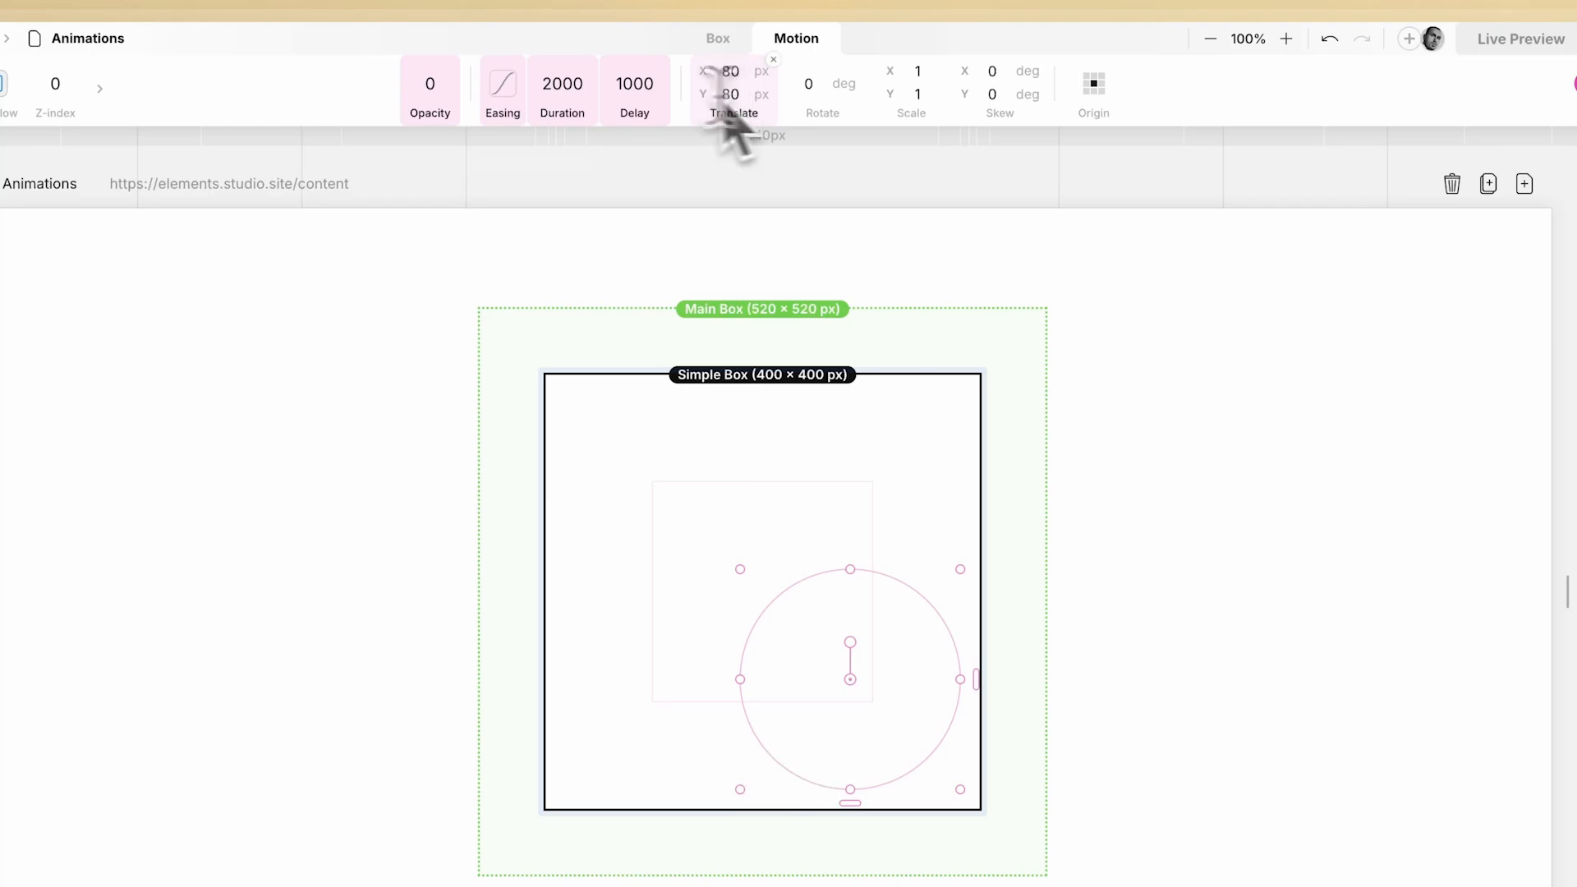
Reset the Appear opacity to 1 and preview the circle's movement by toggling the style off and on
click(457, 61)
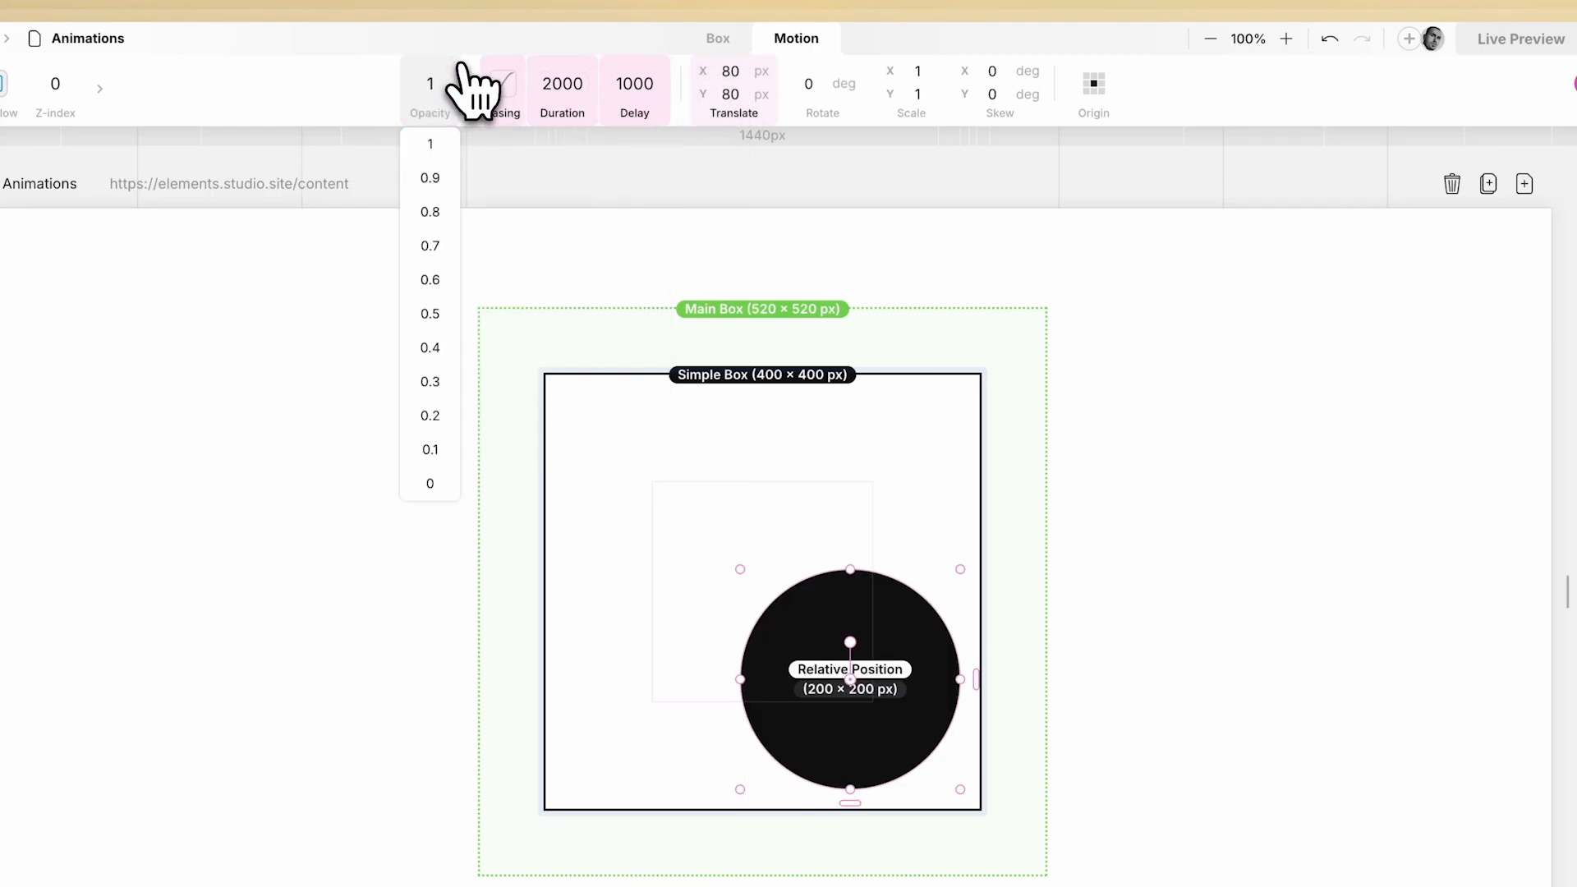
mouse_move(1464, 80)
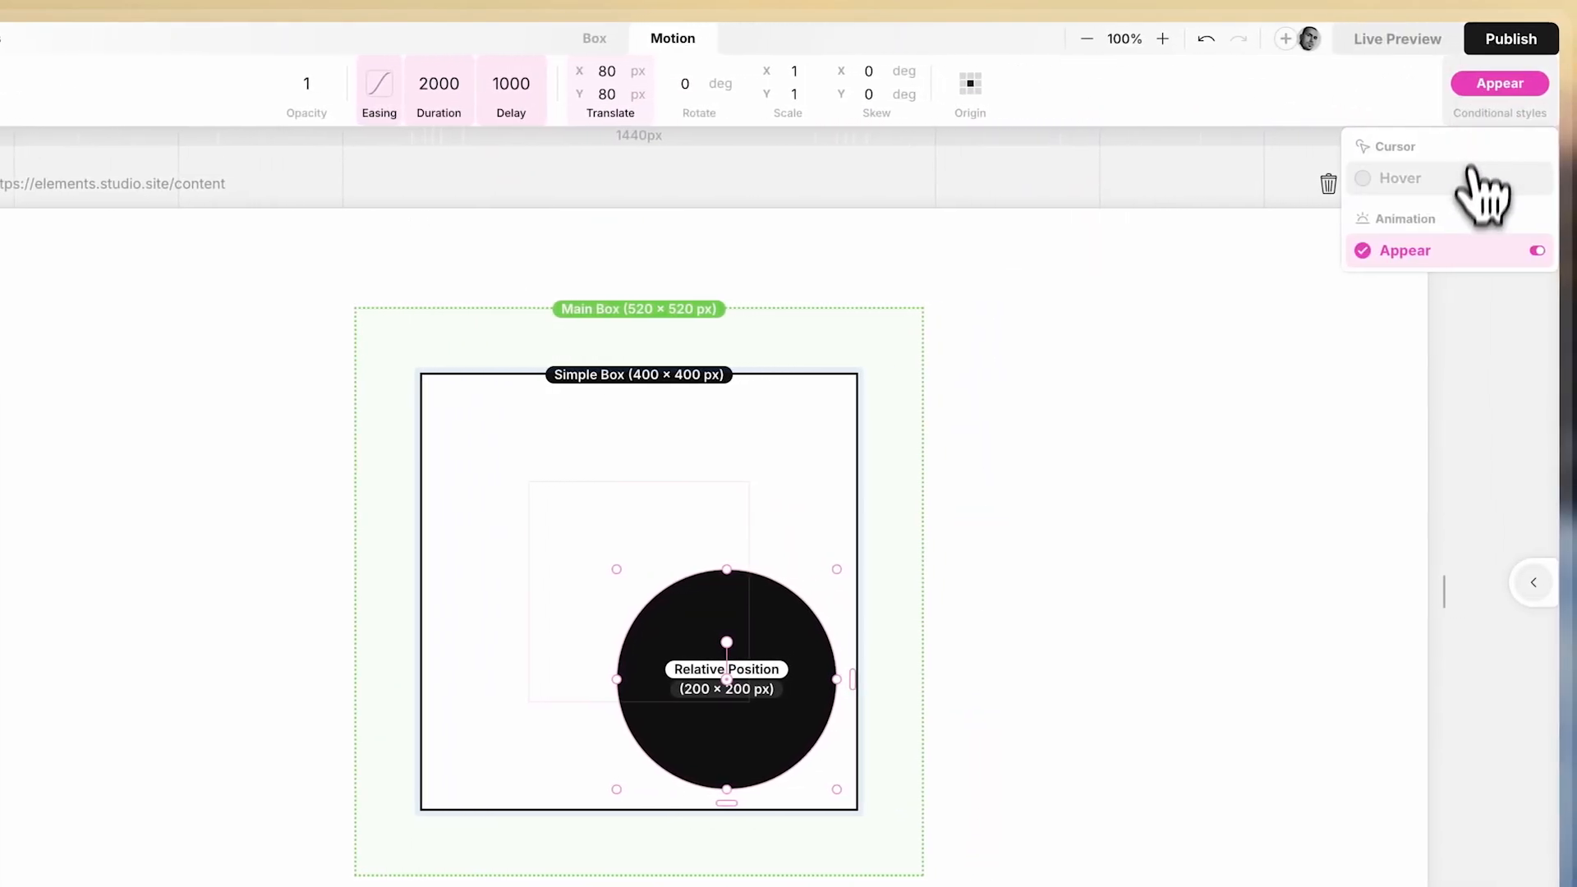
click(1480, 250)
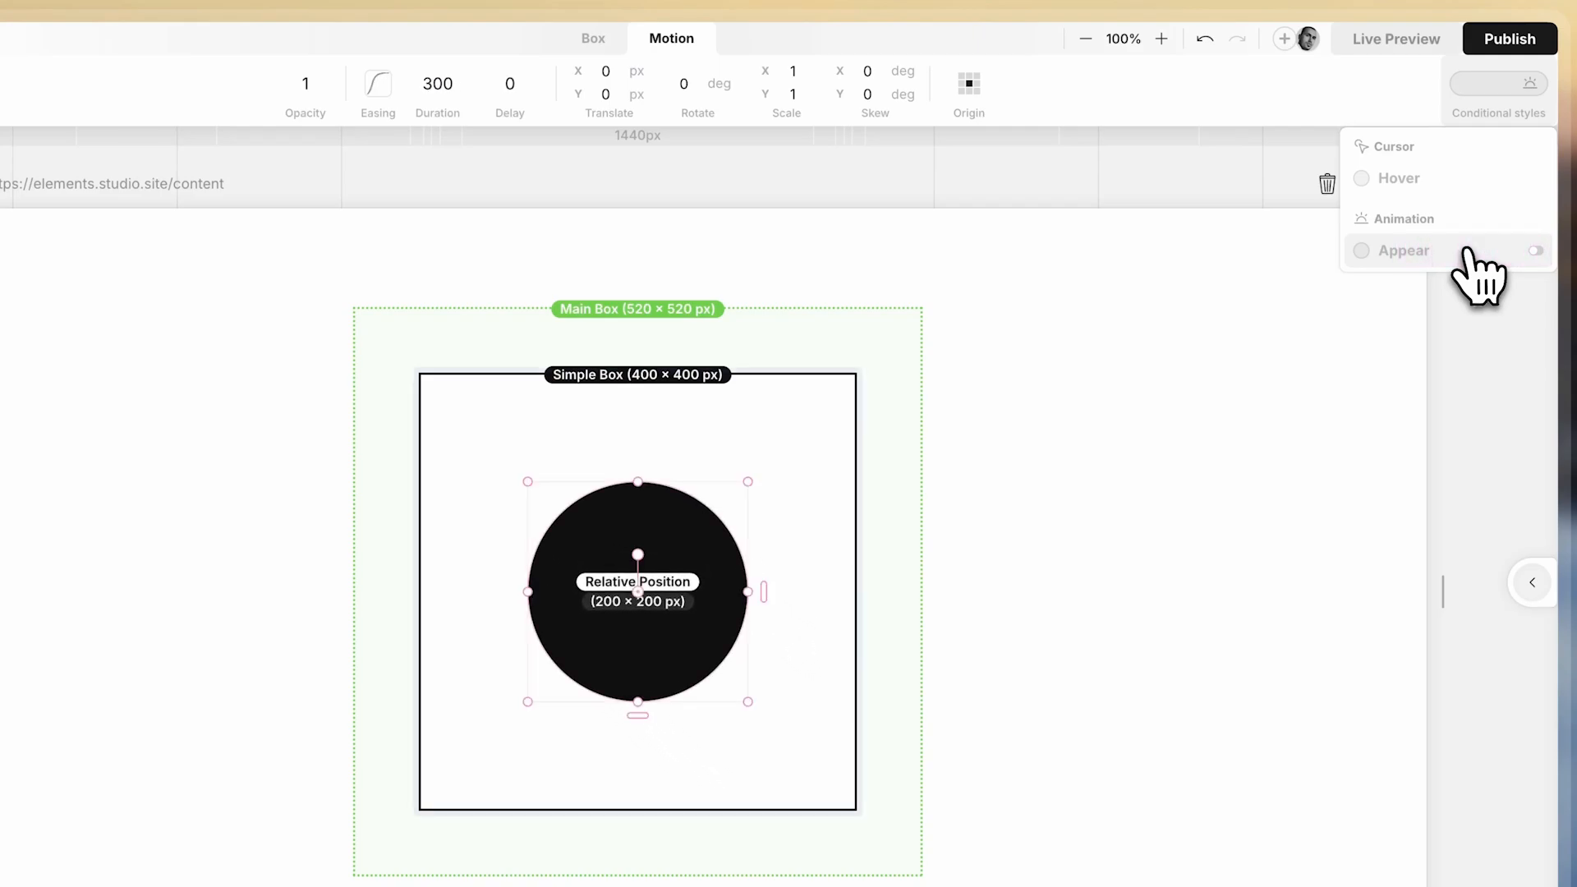
click(1480, 251)
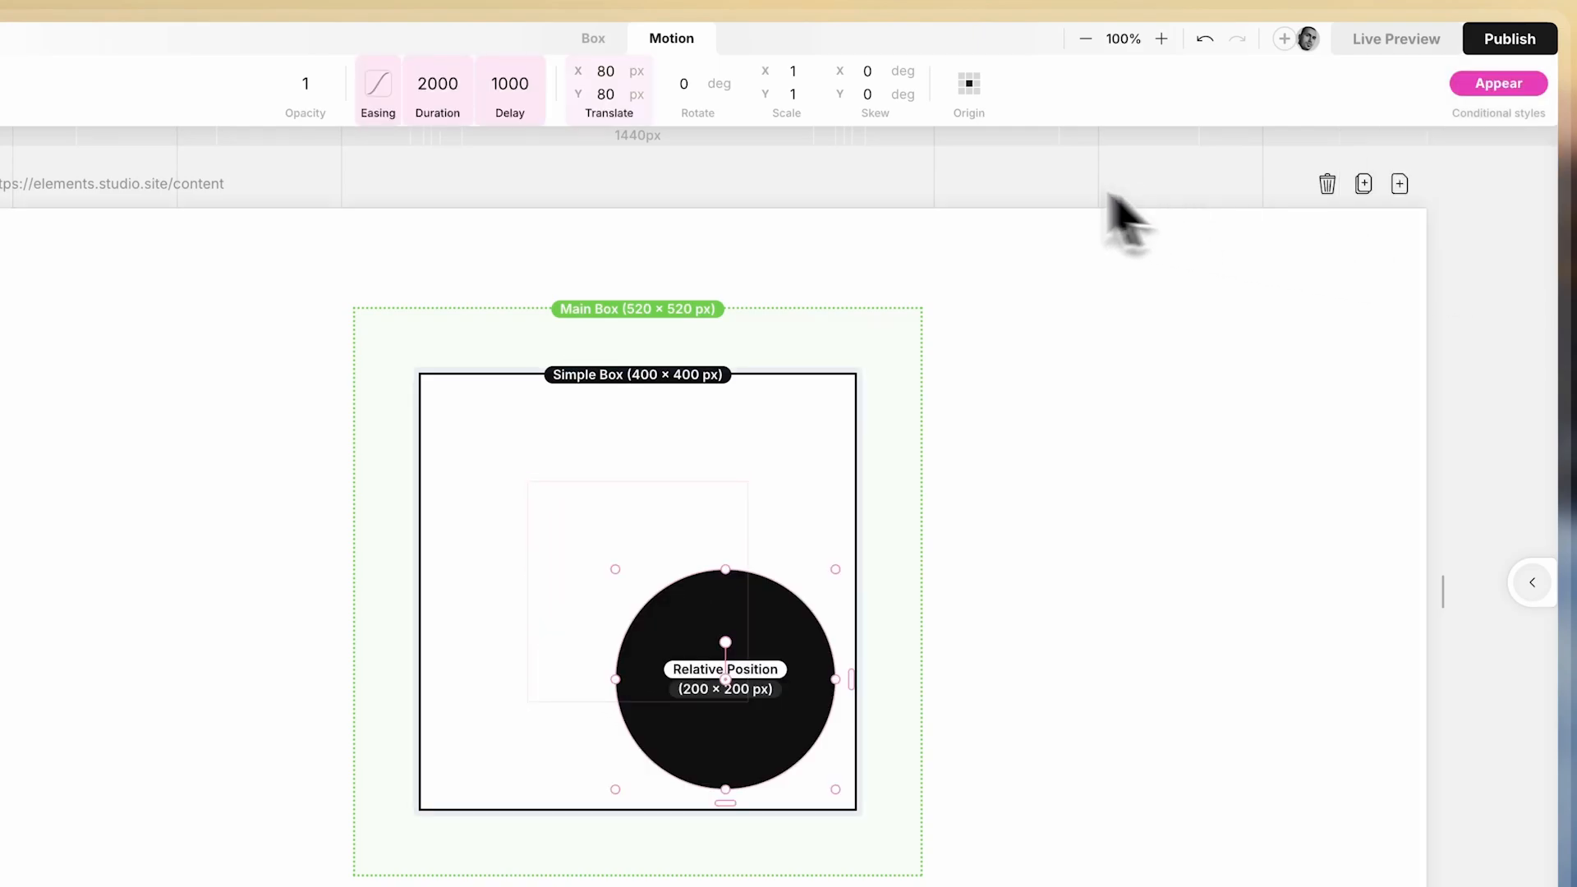
Set the Appear style's translate X to 0 px and preview the vertical movement by toggling the style off and on
click(637, 71)
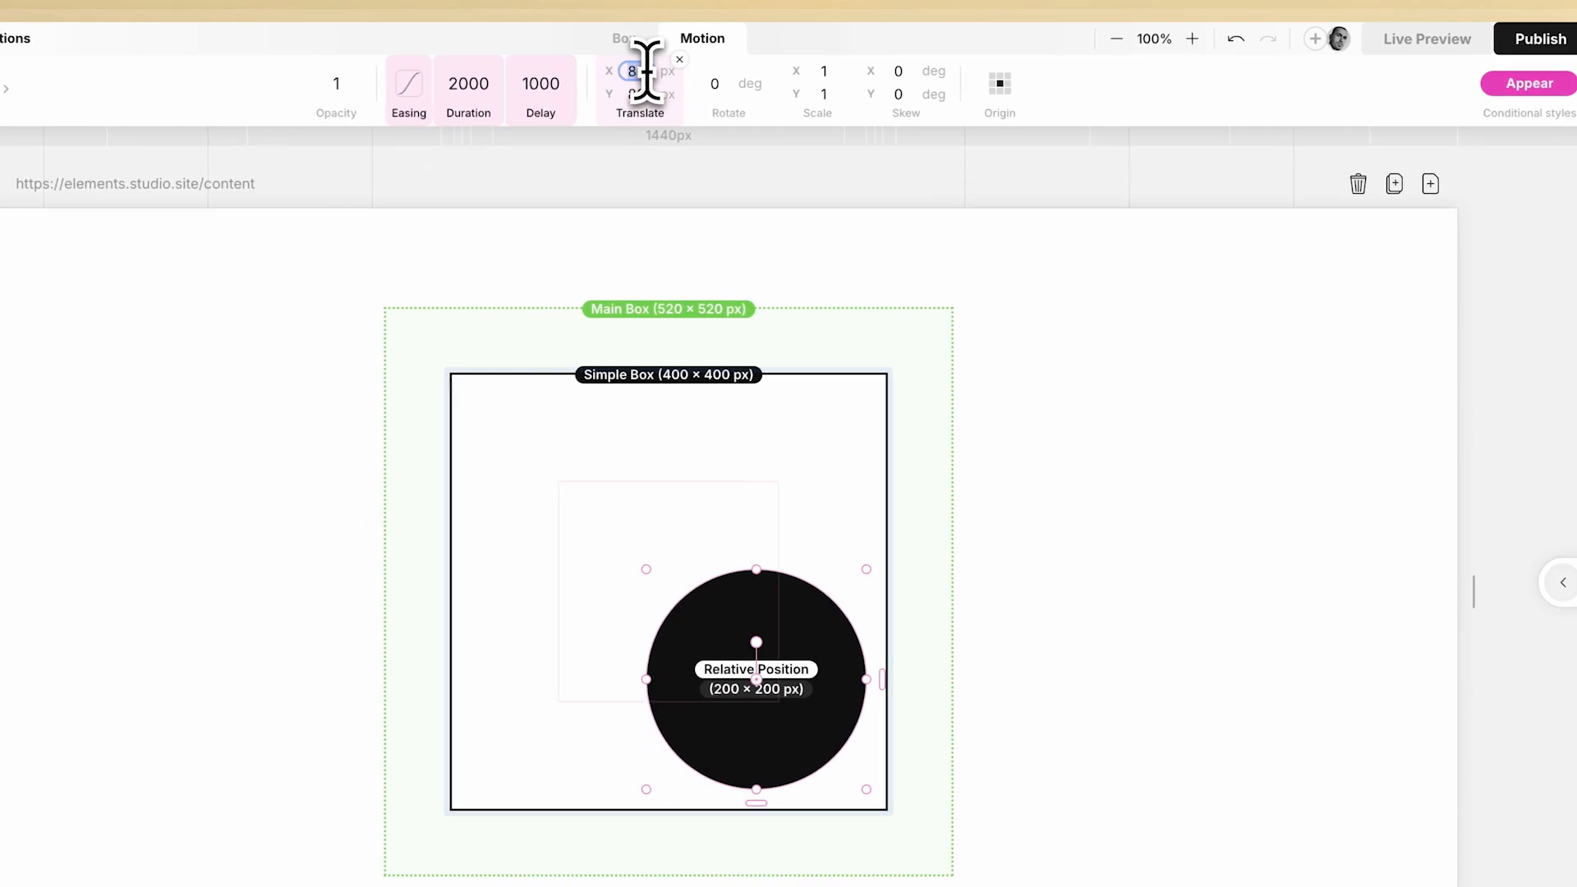
text(0)
key(Return)
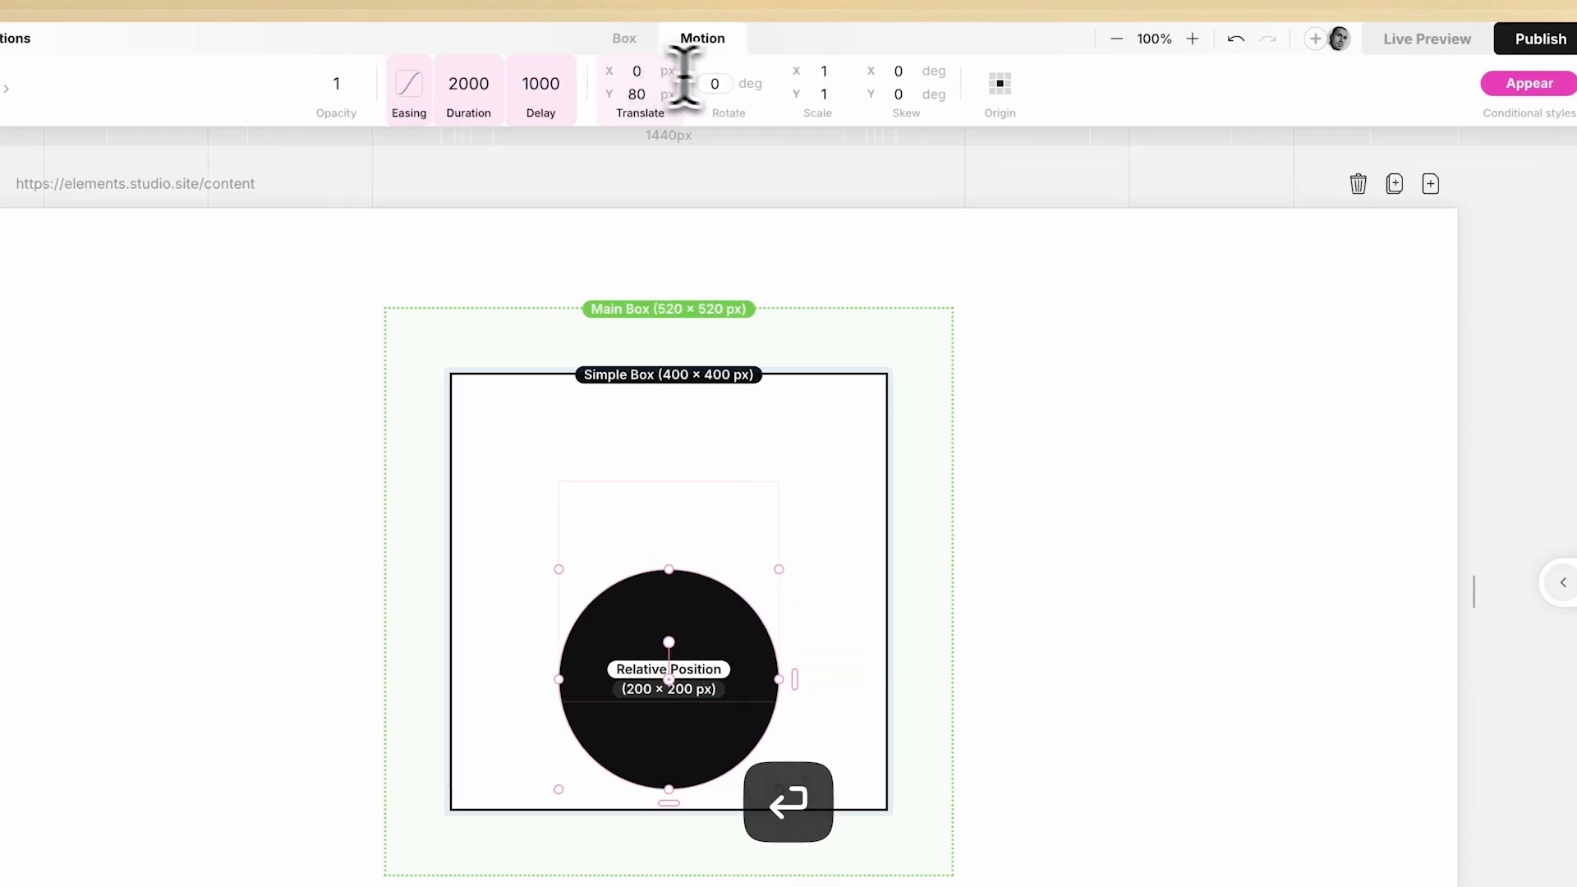
click(1529, 83)
click(1503, 248)
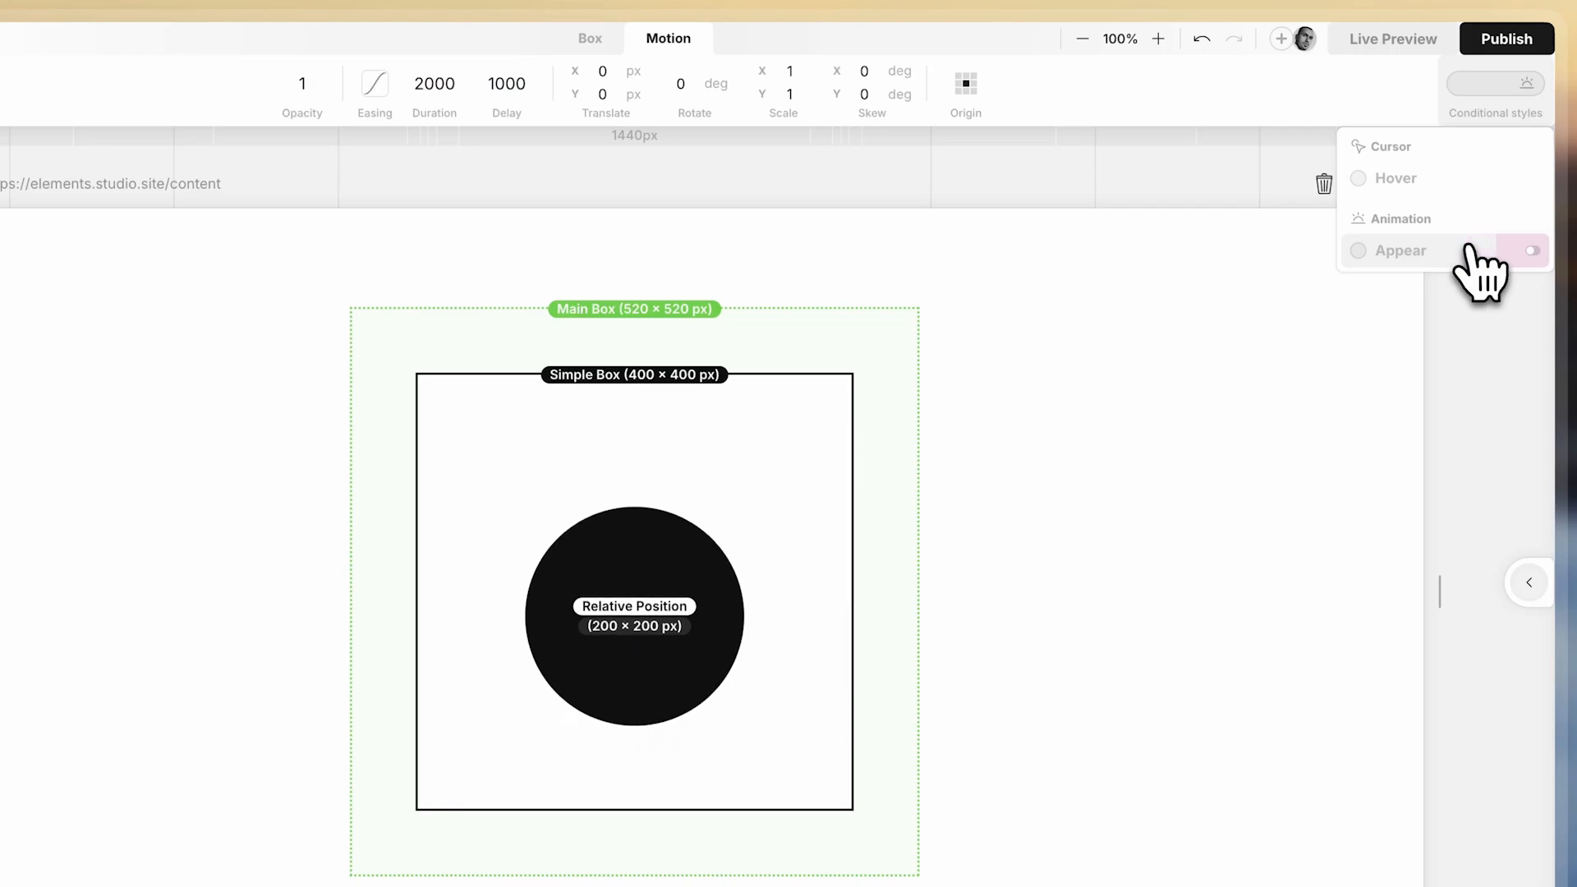
click(1470, 251)
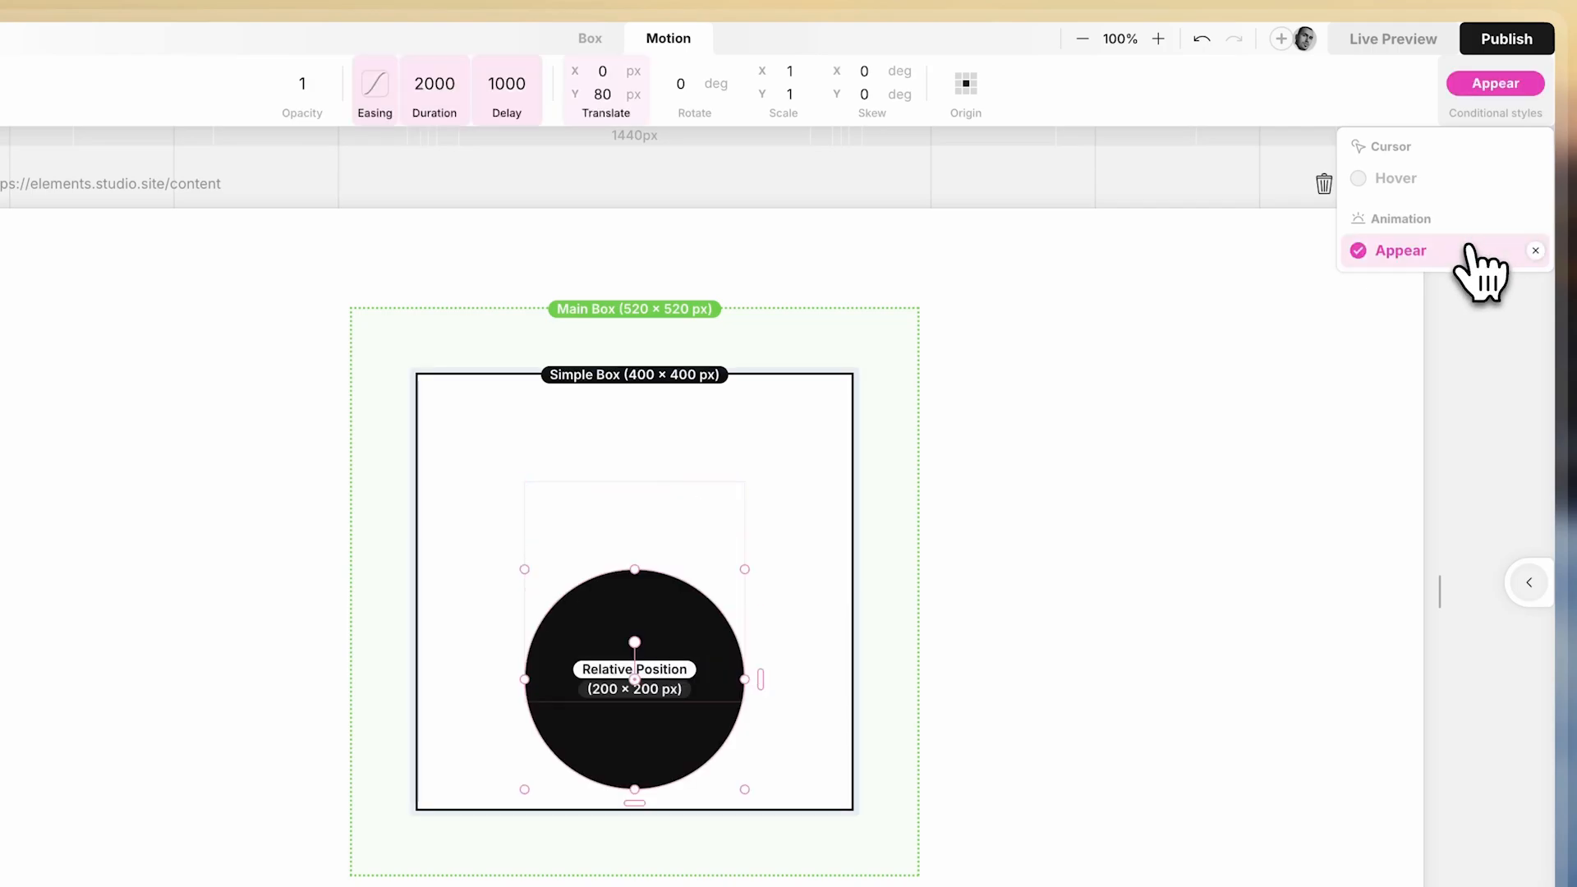
Set the circle's Appear rotation to 45 deg and preview it by toggling the style off and on
click(687, 84)
text(45)
key(Return)
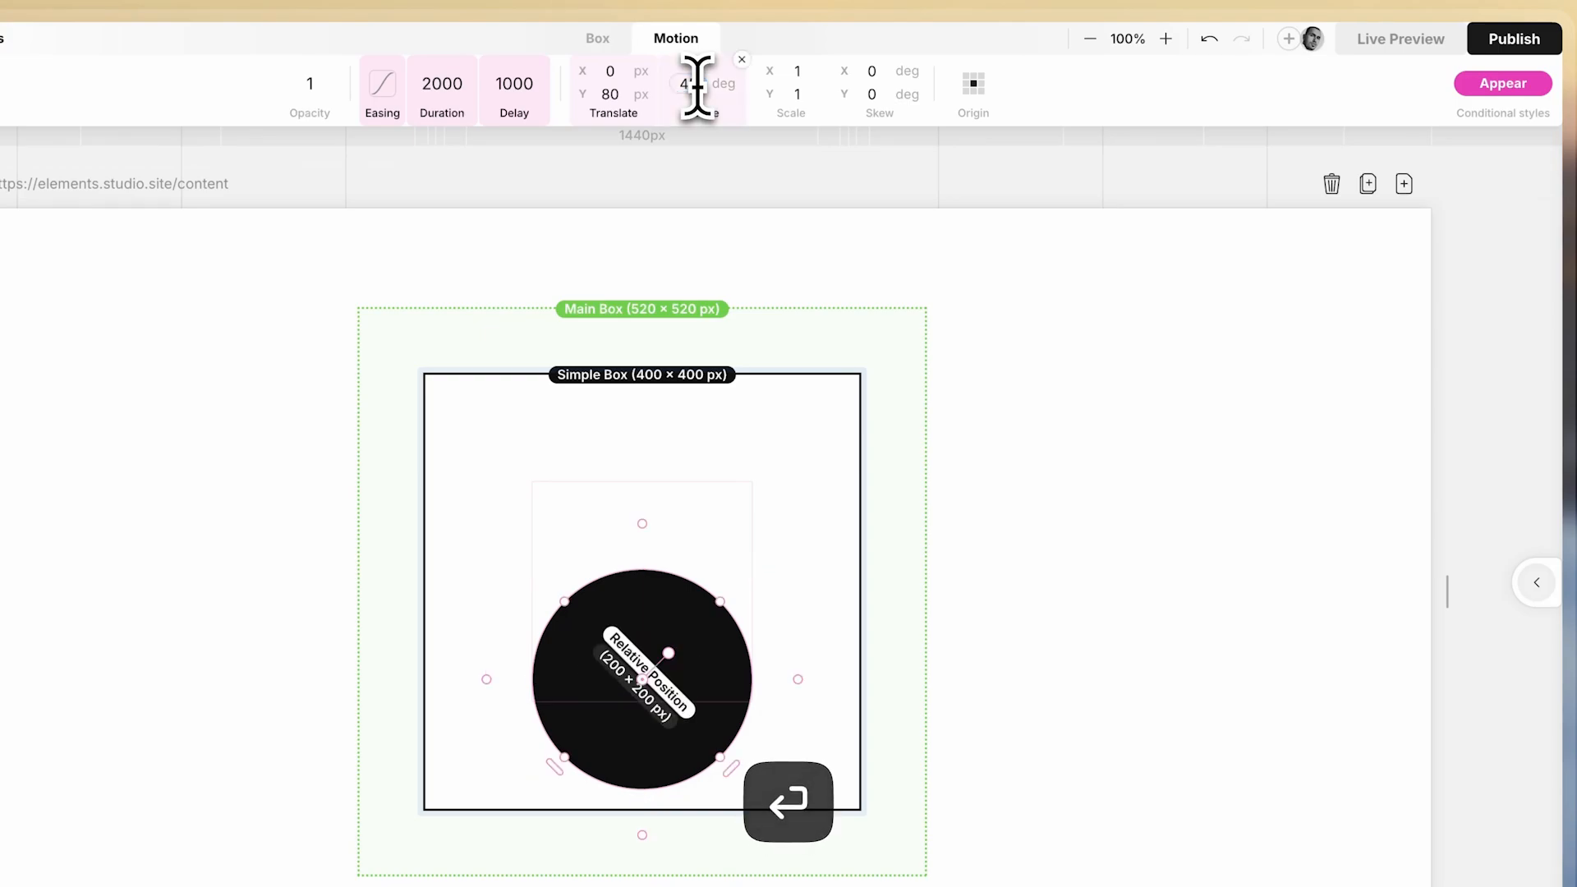
click(1459, 84)
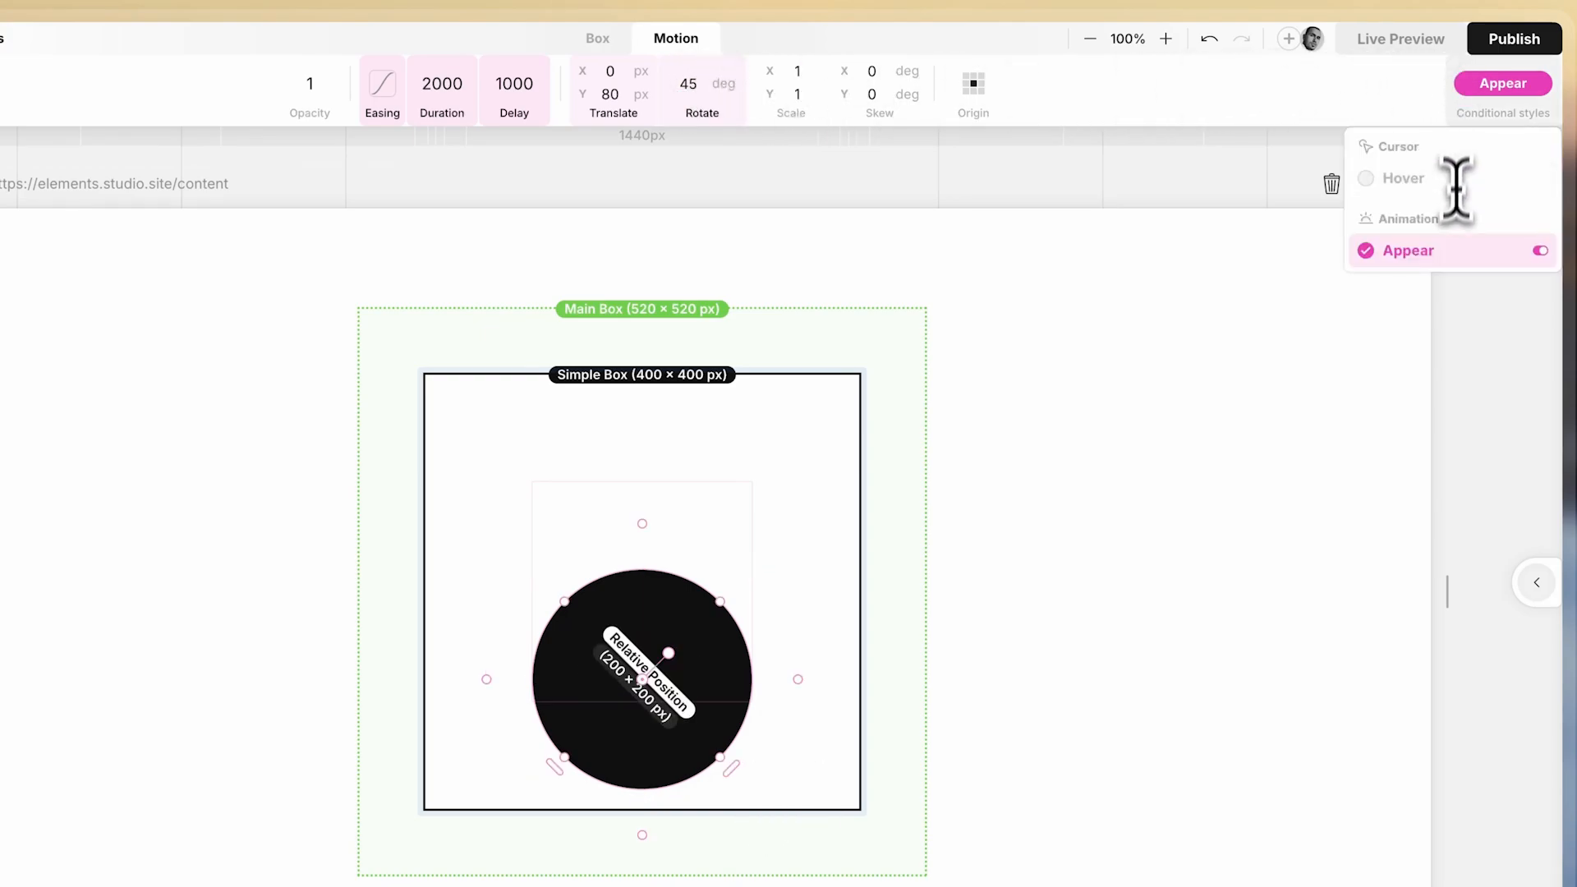
click(1464, 255)
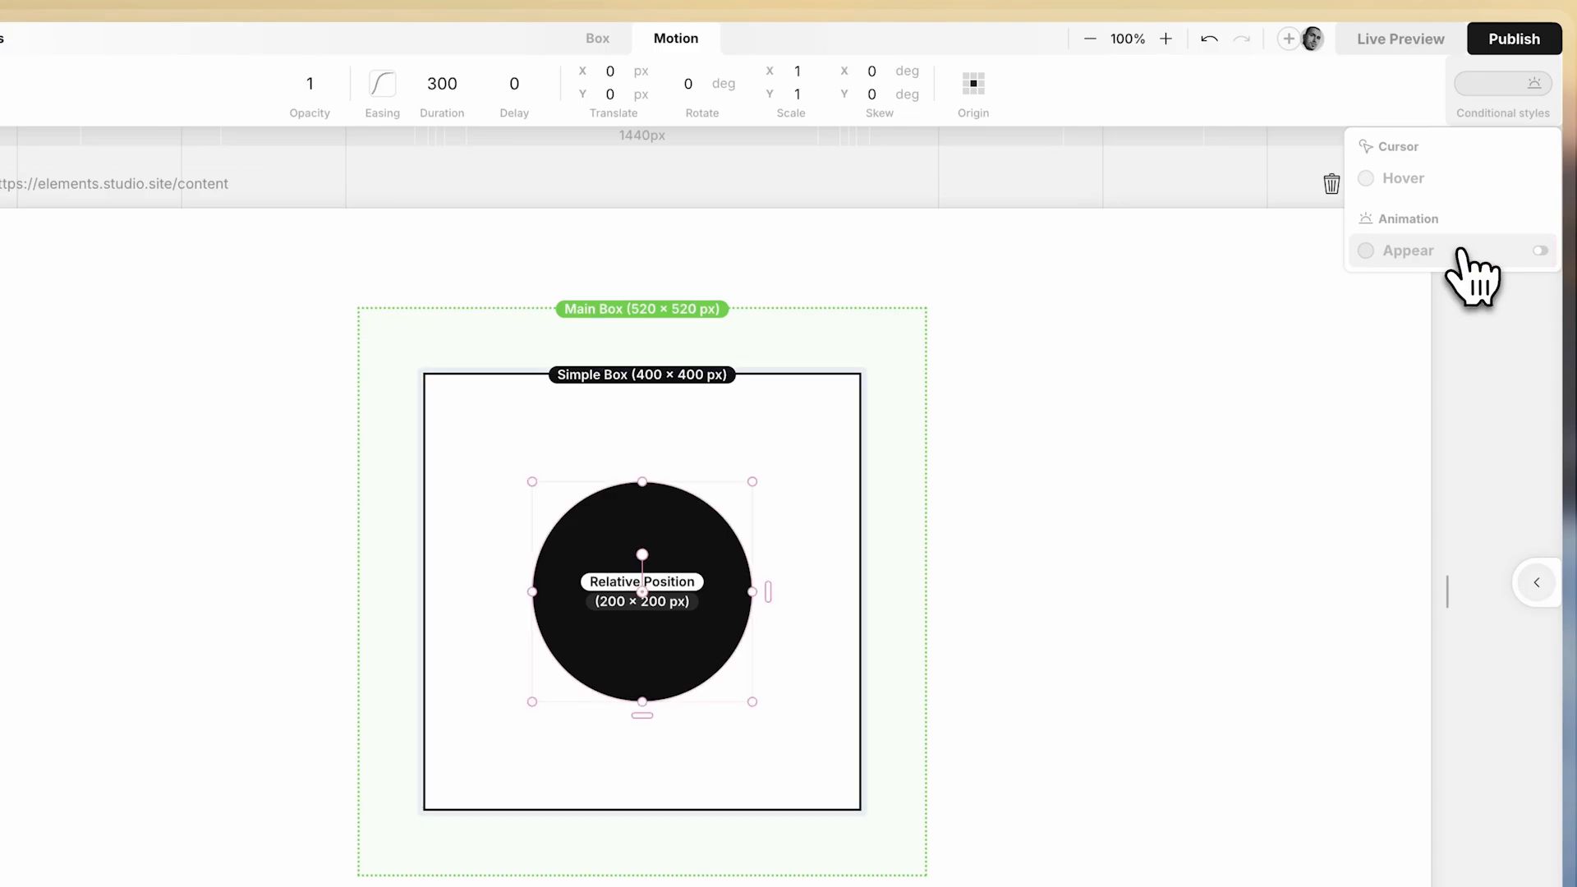
click(1463, 251)
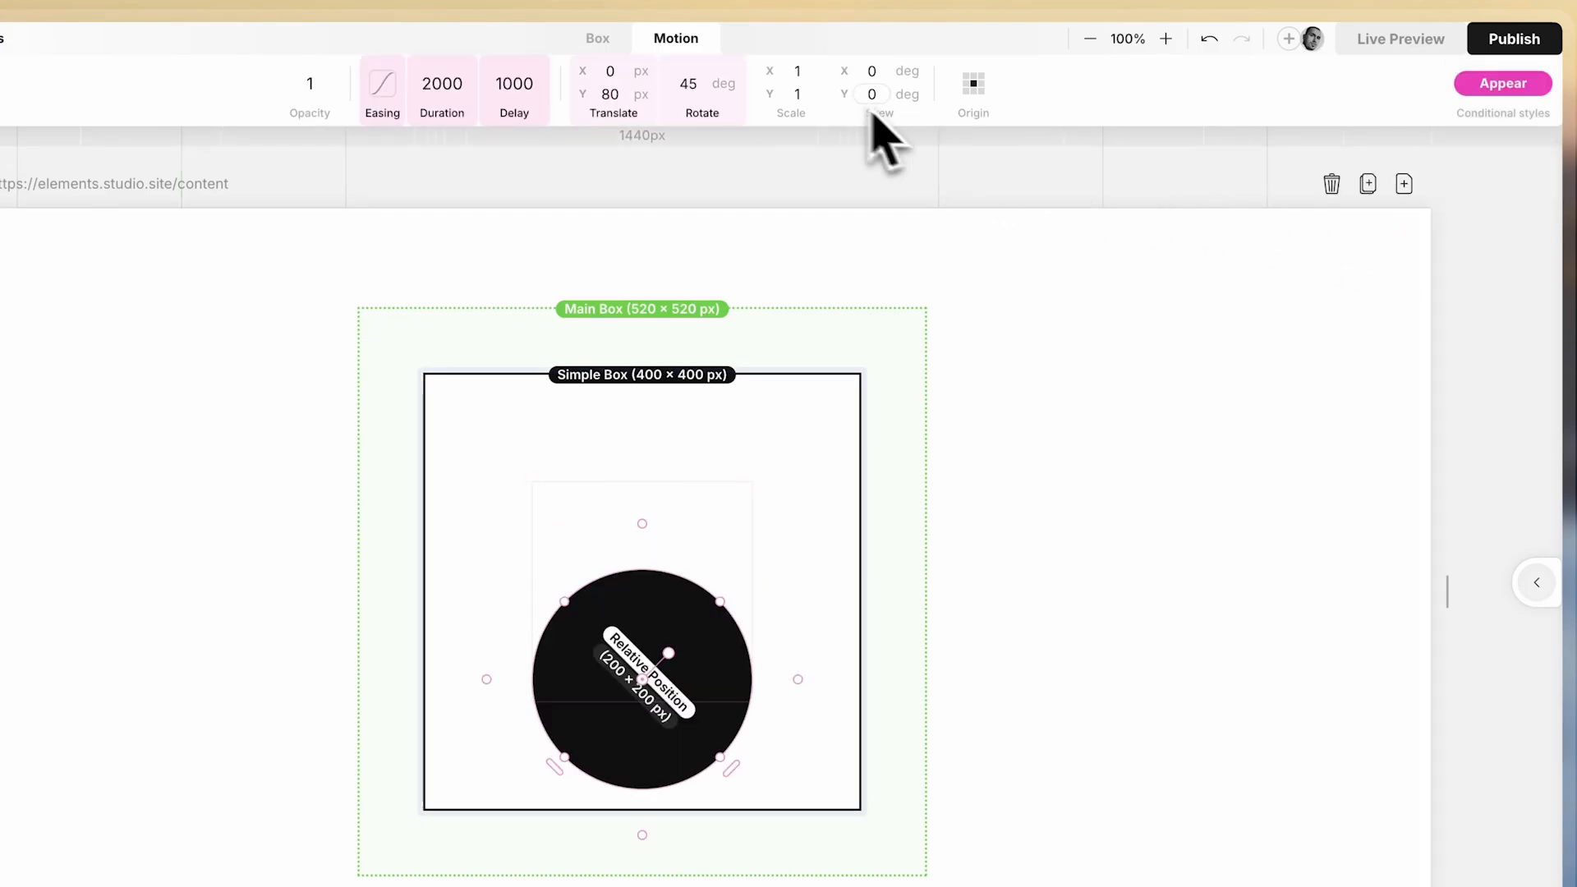
Set the circle's Appear scale to 0.5 in both X and Y and preview it by toggling the style off and on
key(Return)
click(801, 95)
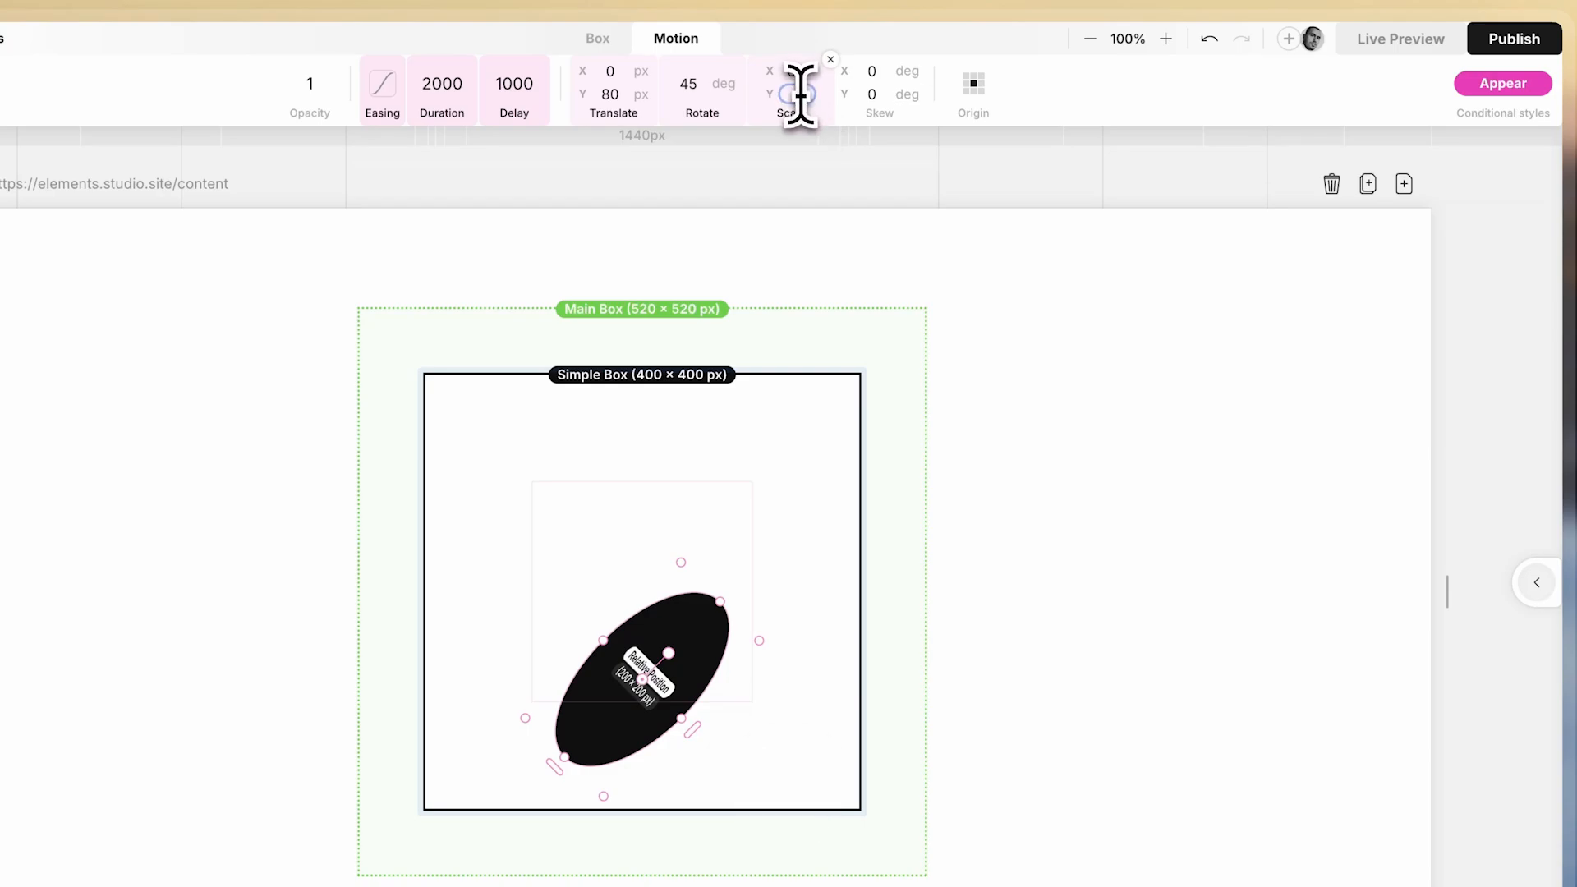
key(Return)
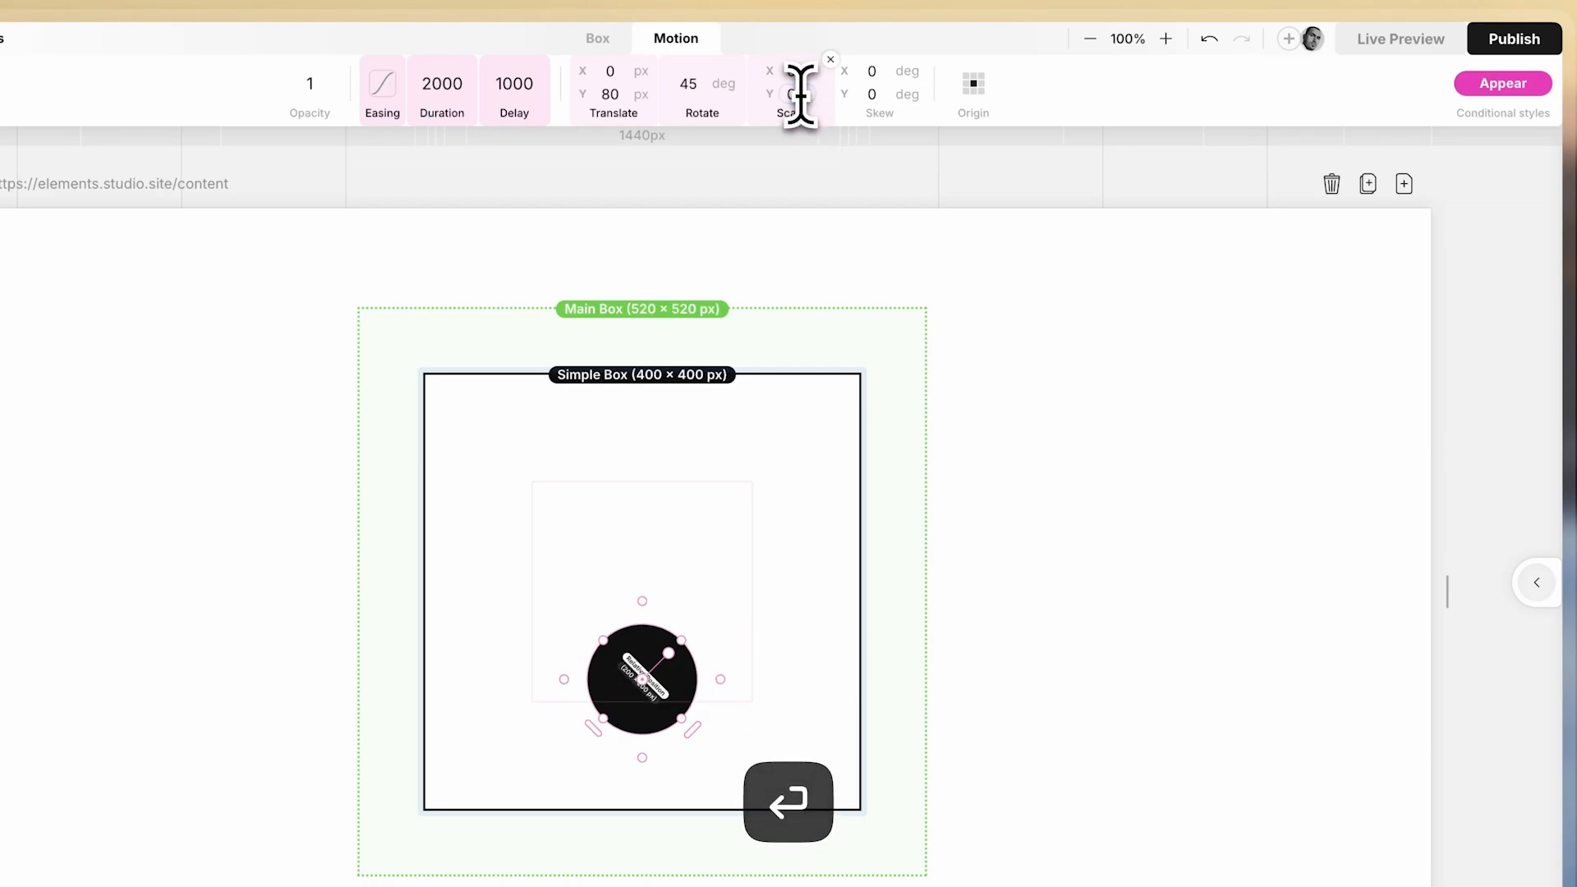
click(1488, 84)
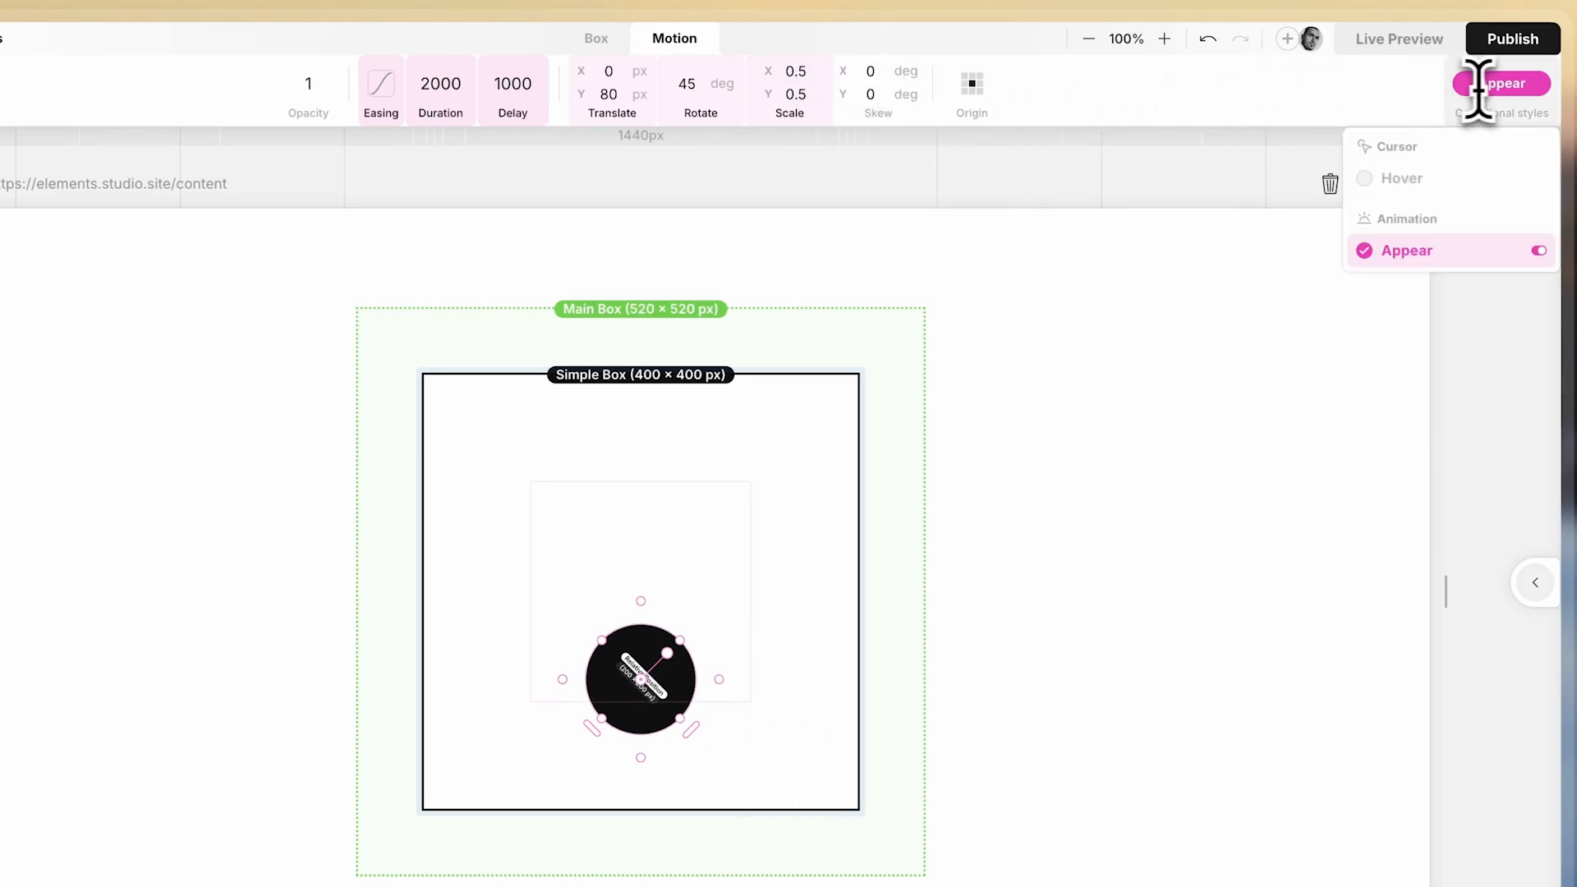
click(1462, 251)
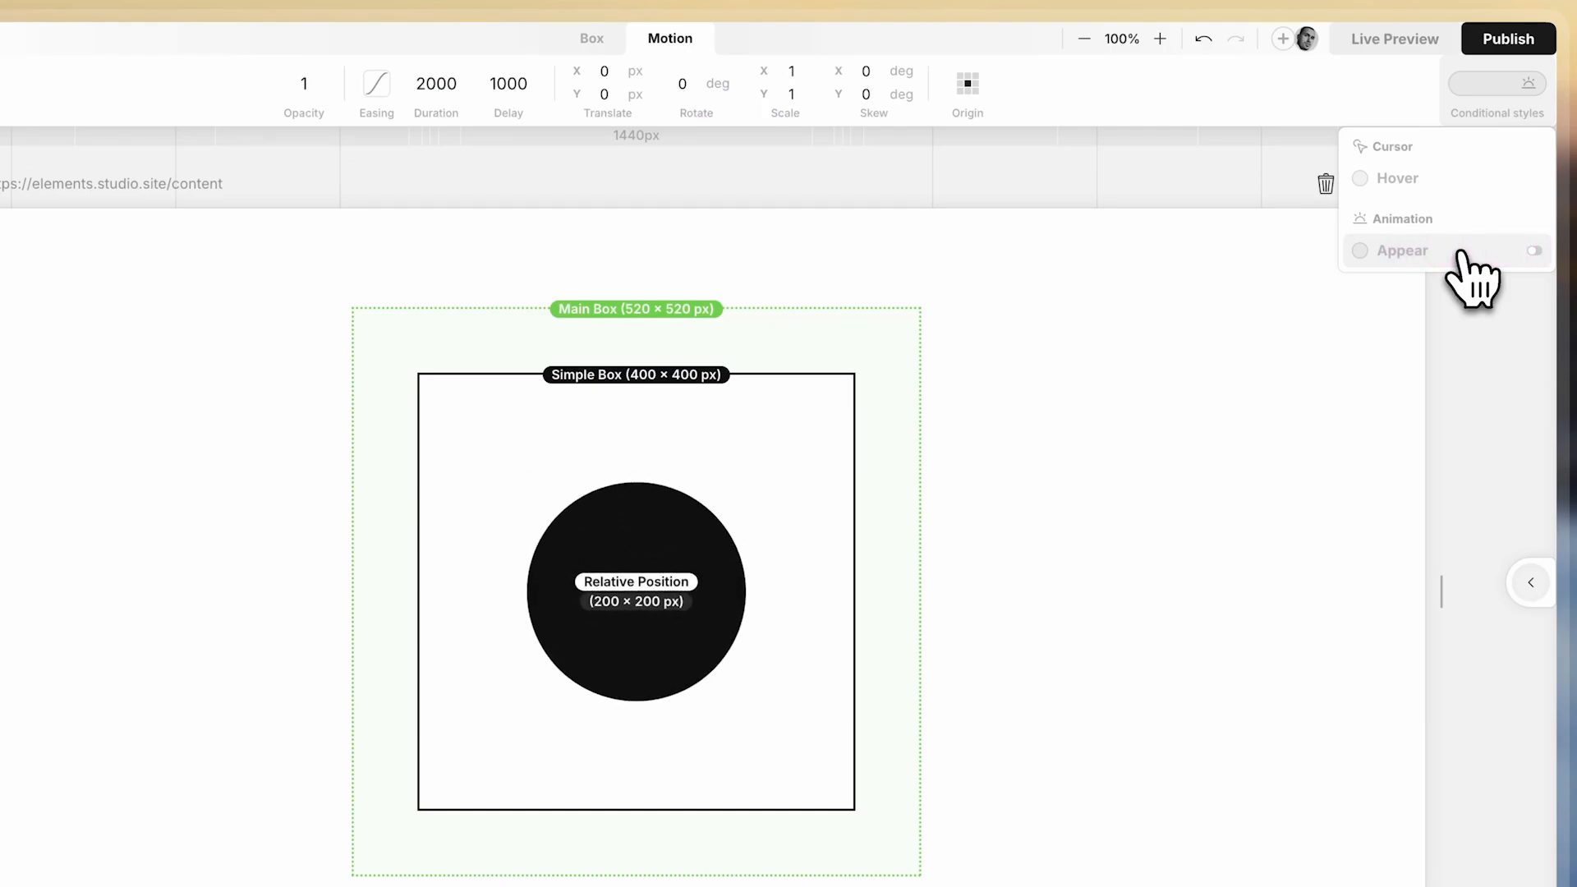
click(1462, 251)
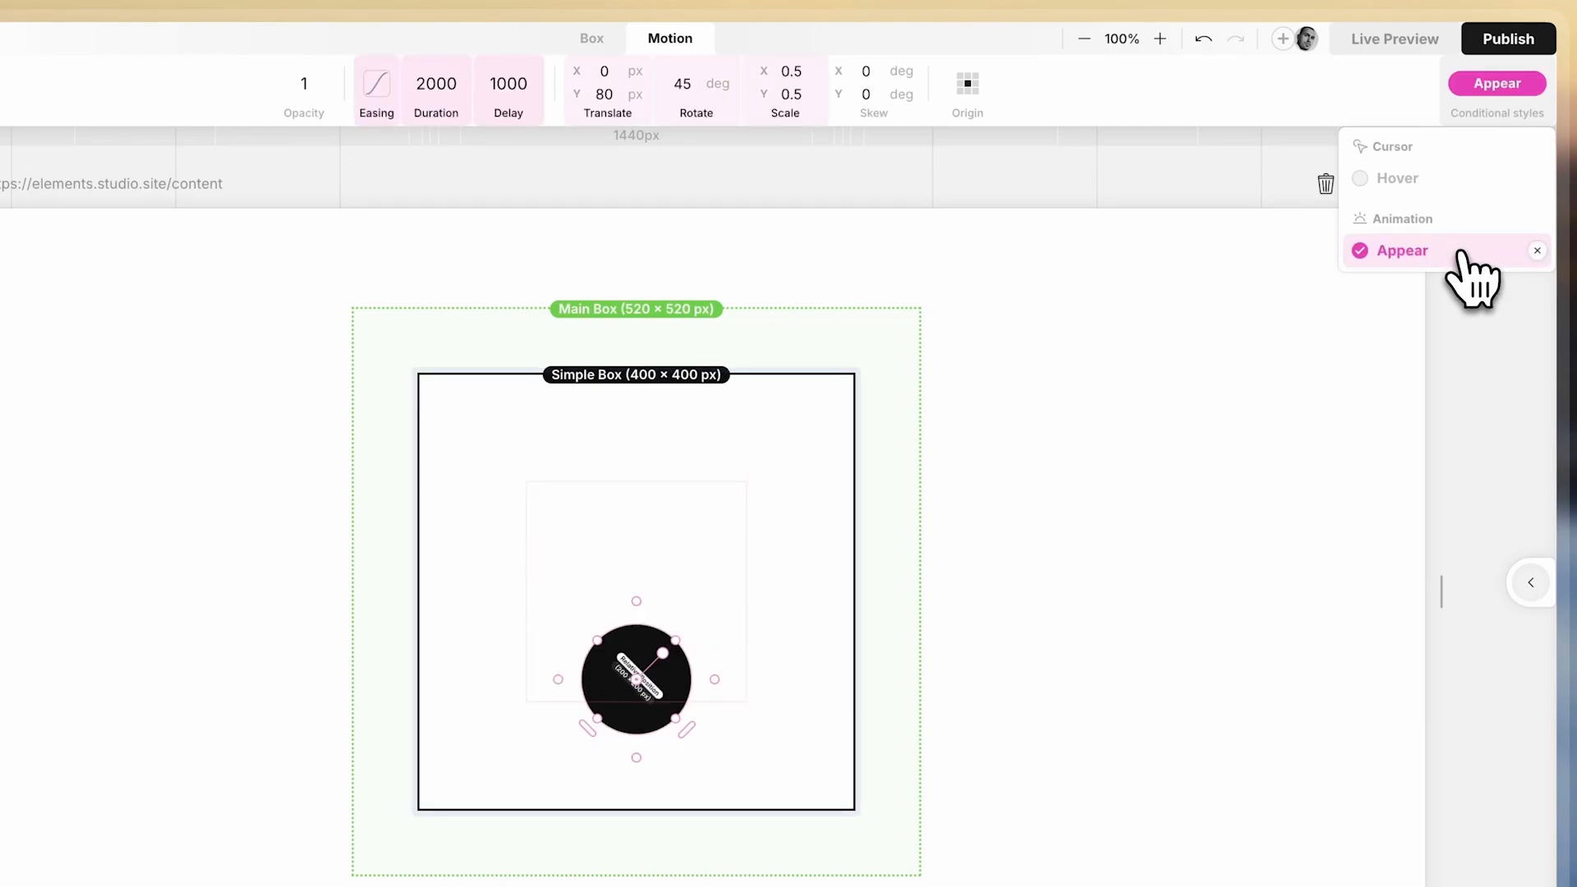
Set the circle's Appear skew to 10 deg in both X and Y and preview it by toggling the style off and on
key(Return)
click(870, 96)
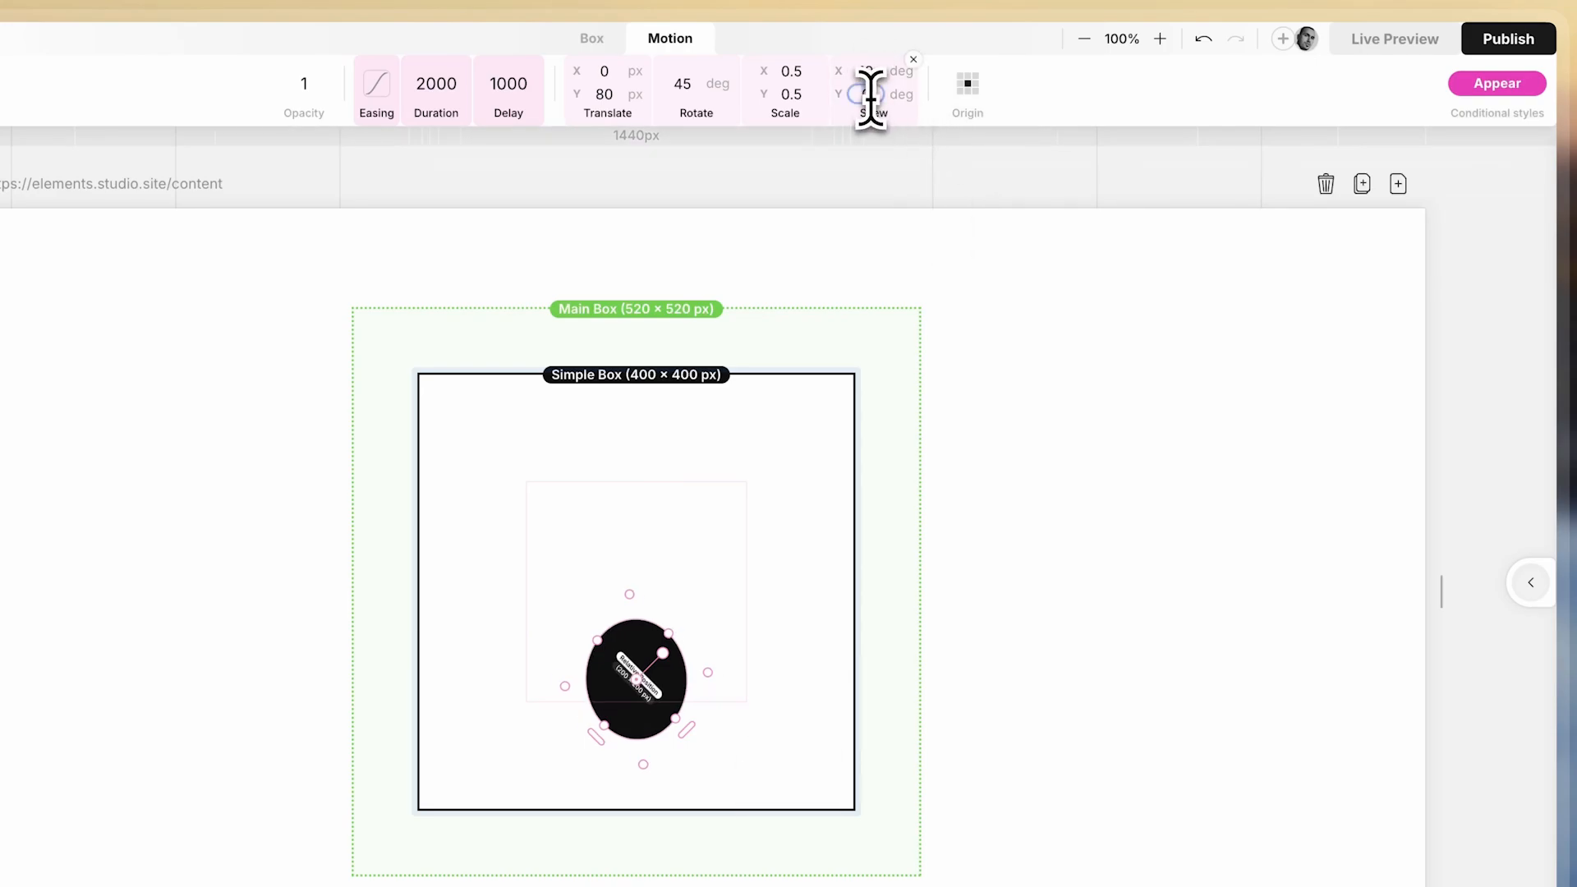
key(Return)
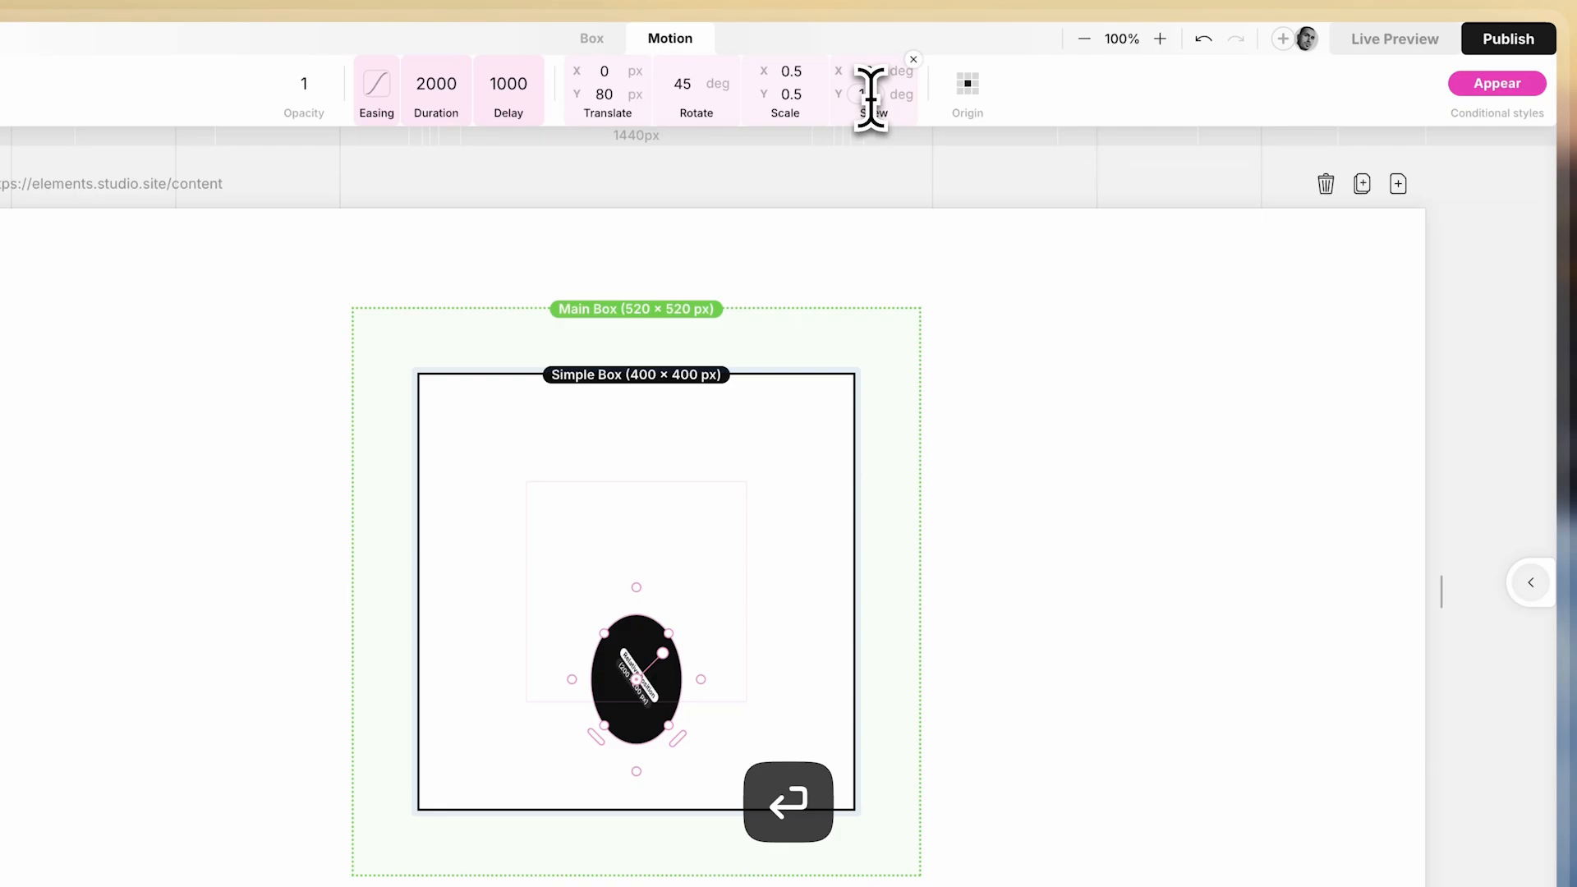
click(1453, 82)
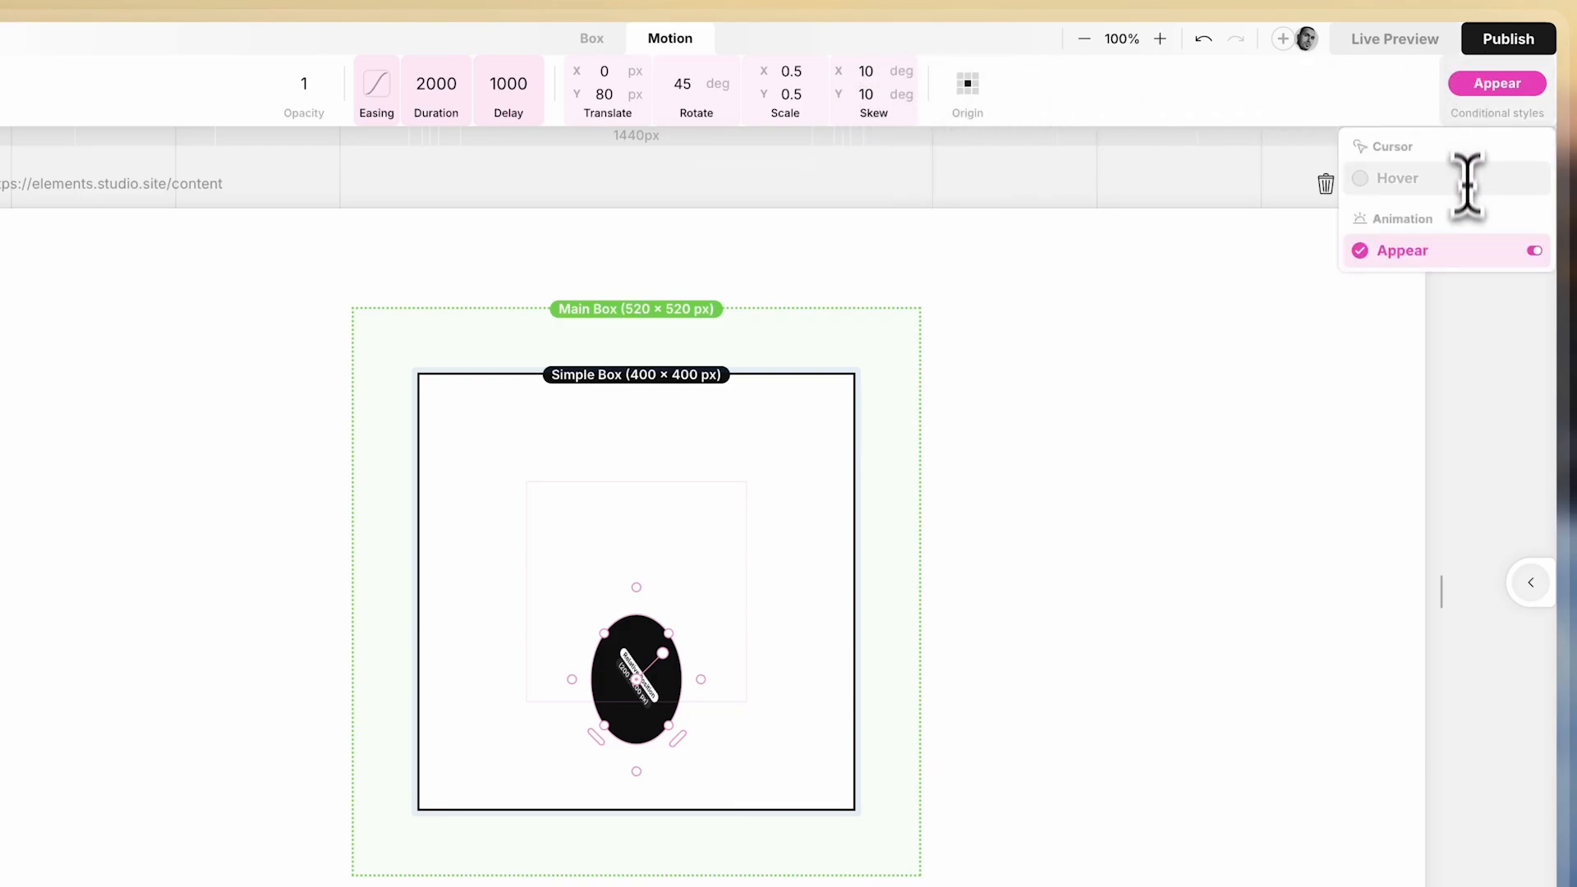
click(1475, 261)
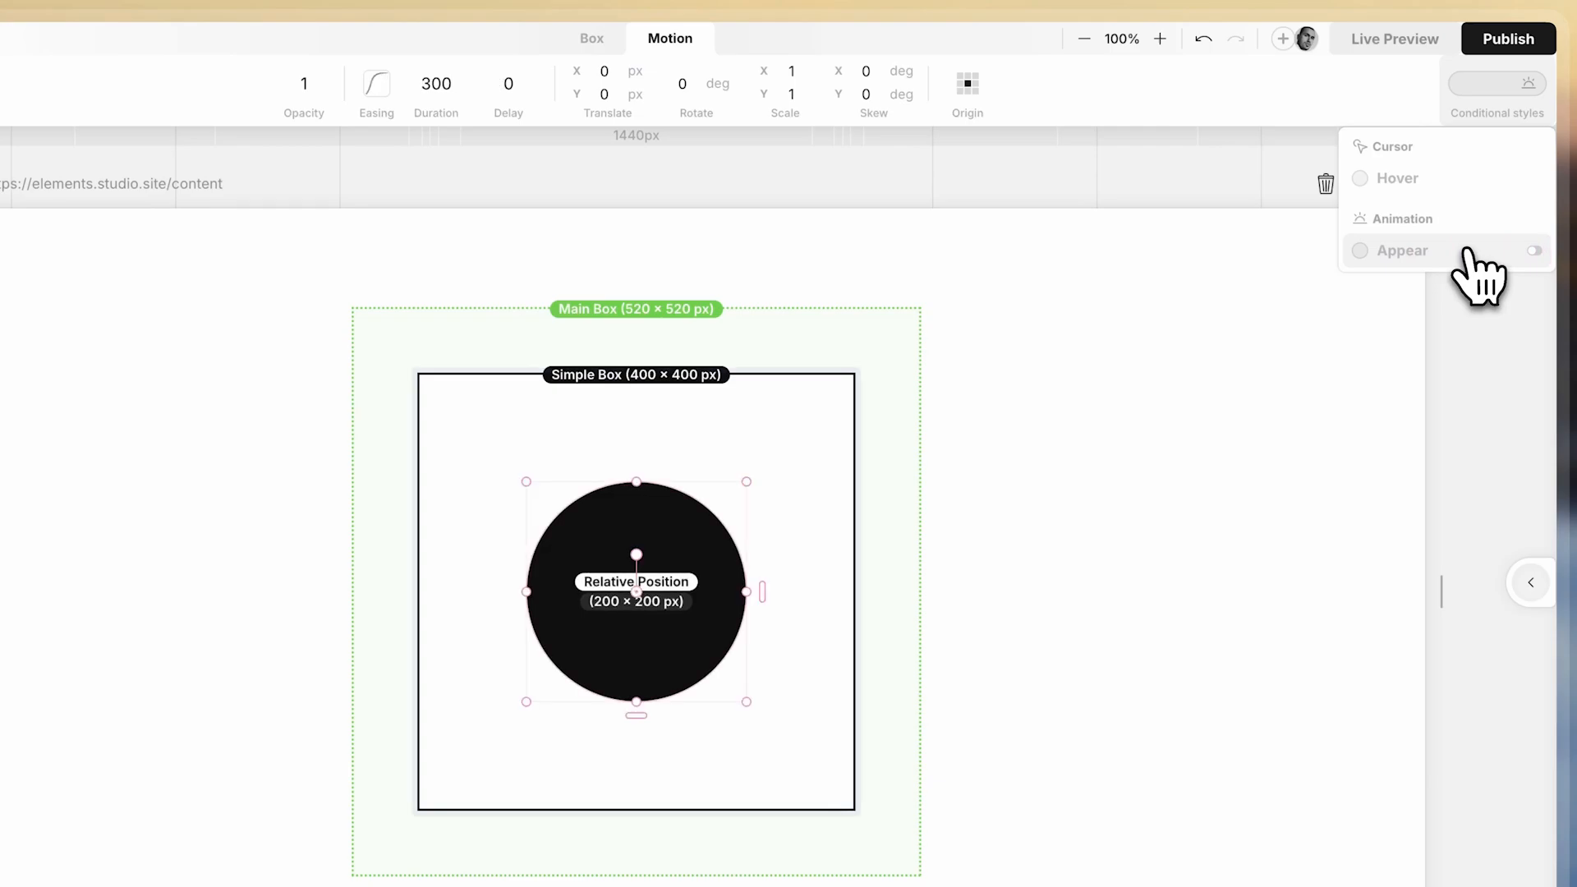
click(1466, 251)
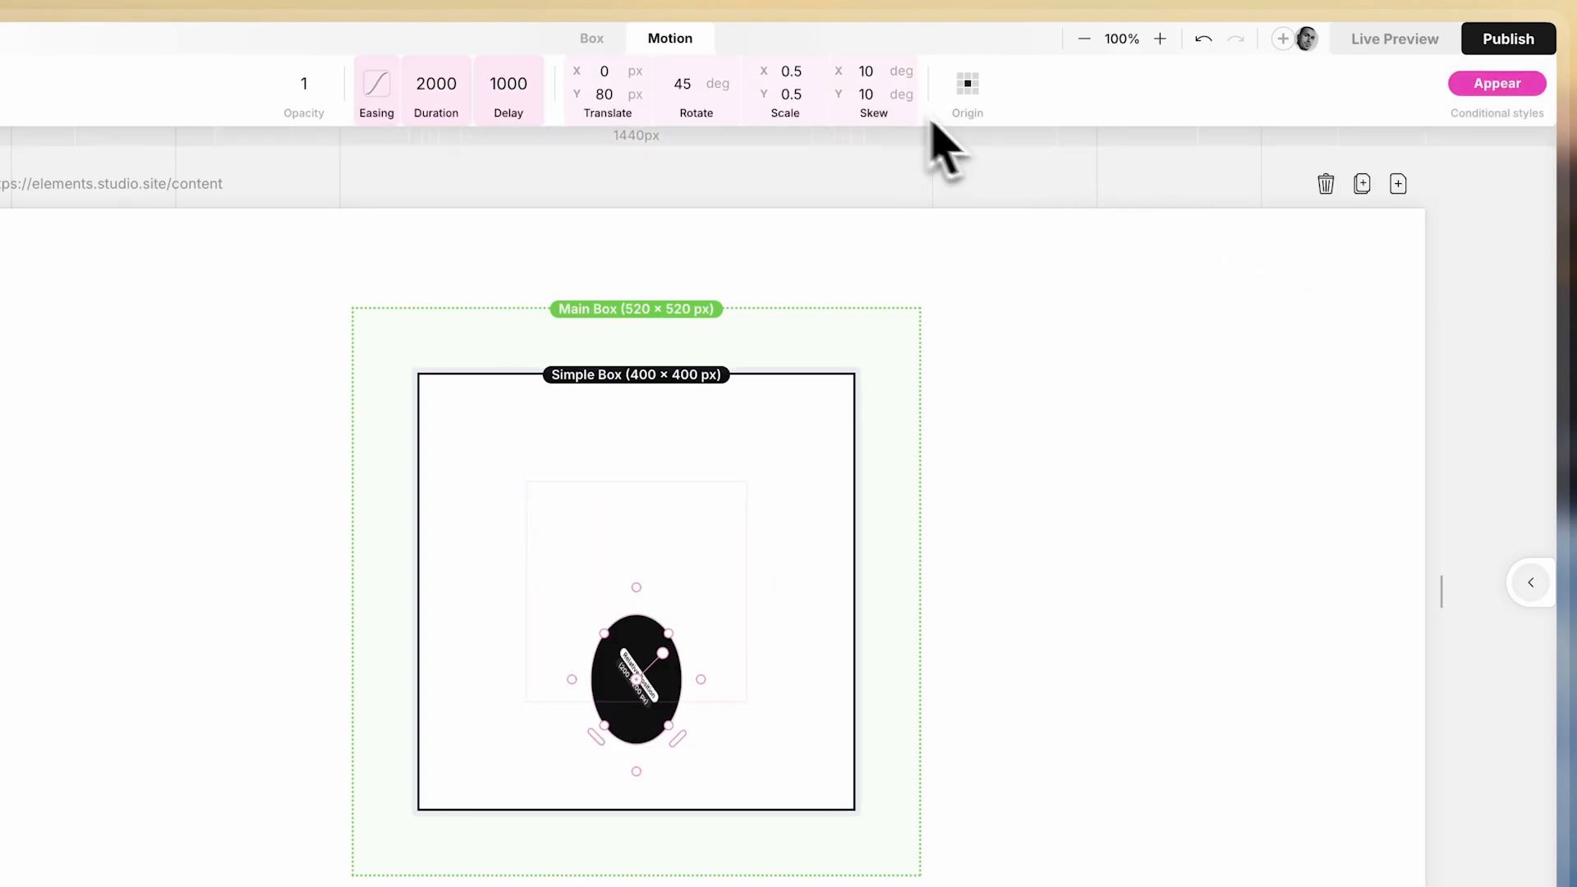
Clear the scale, skew, rotate and translate overrides from the circle's Appear style
click(824, 60)
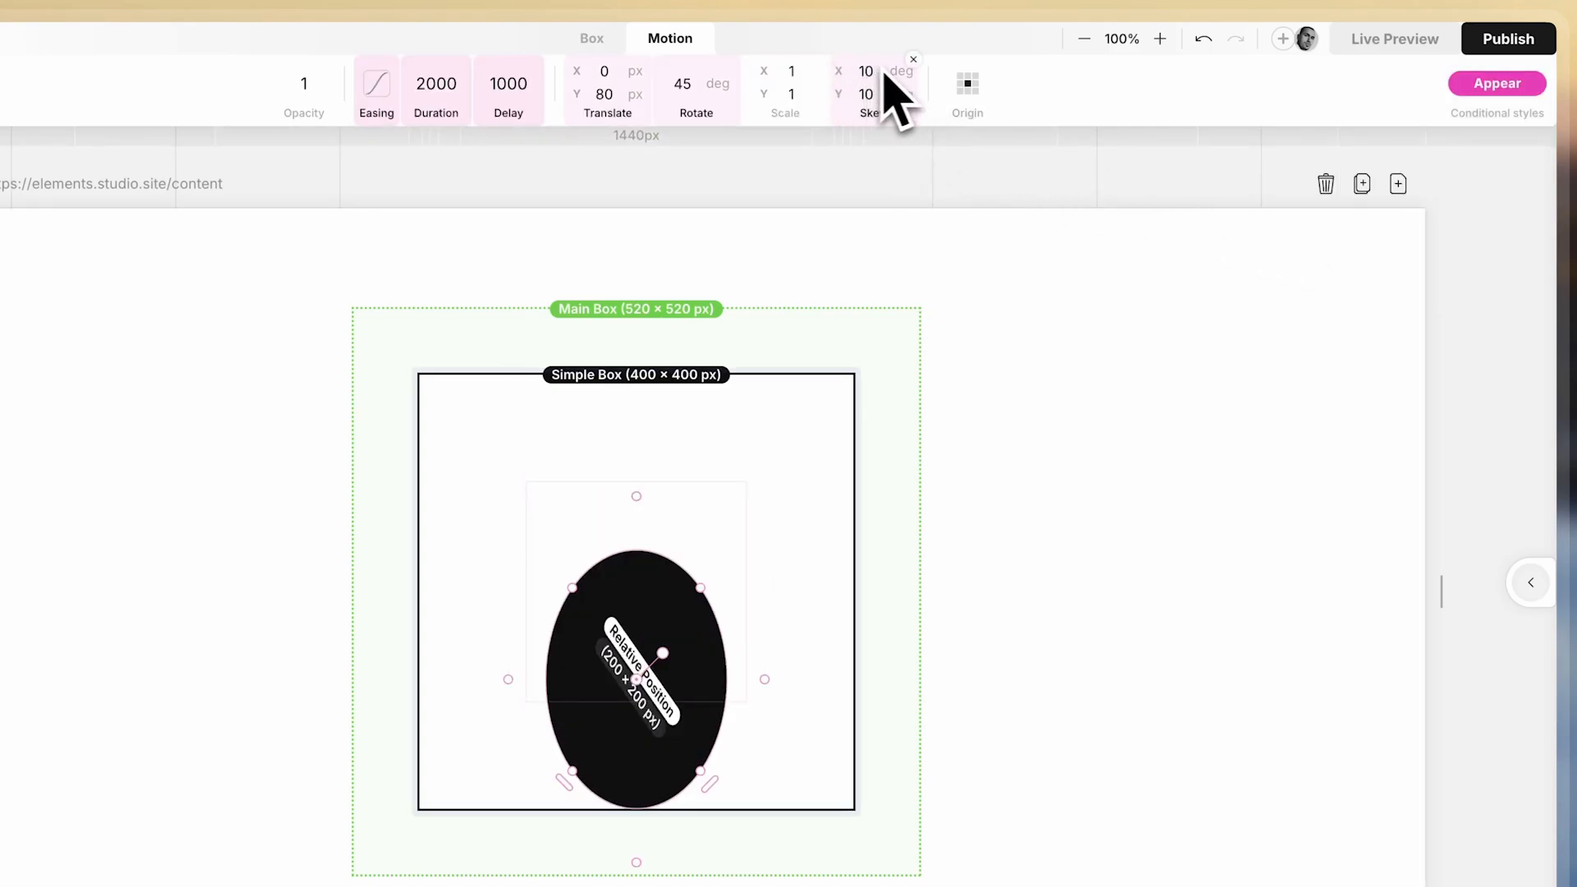
click(913, 60)
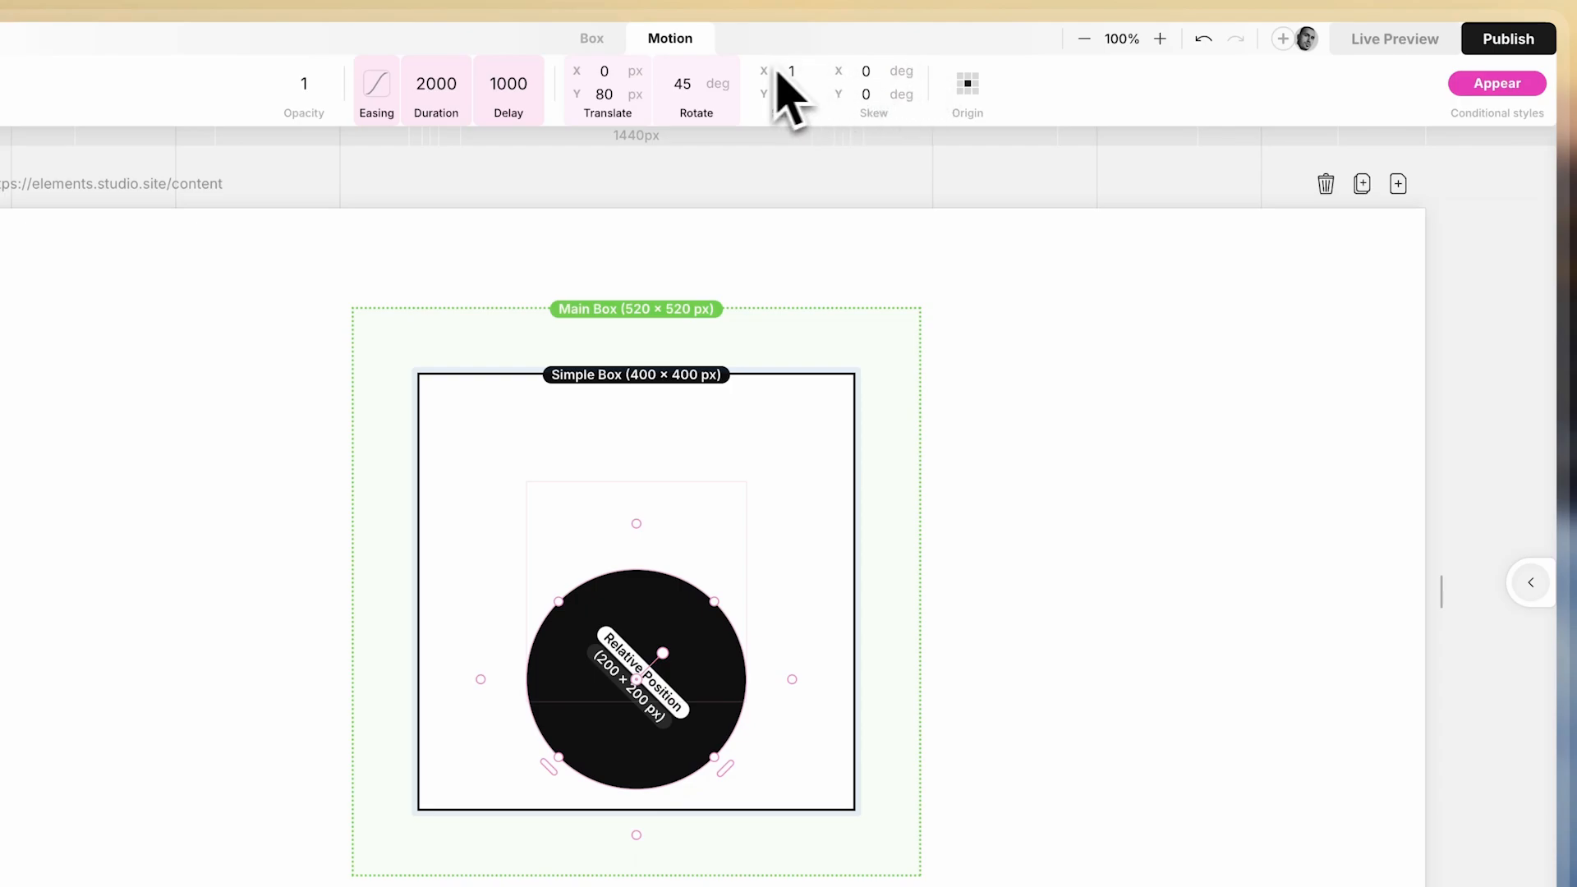
click(736, 59)
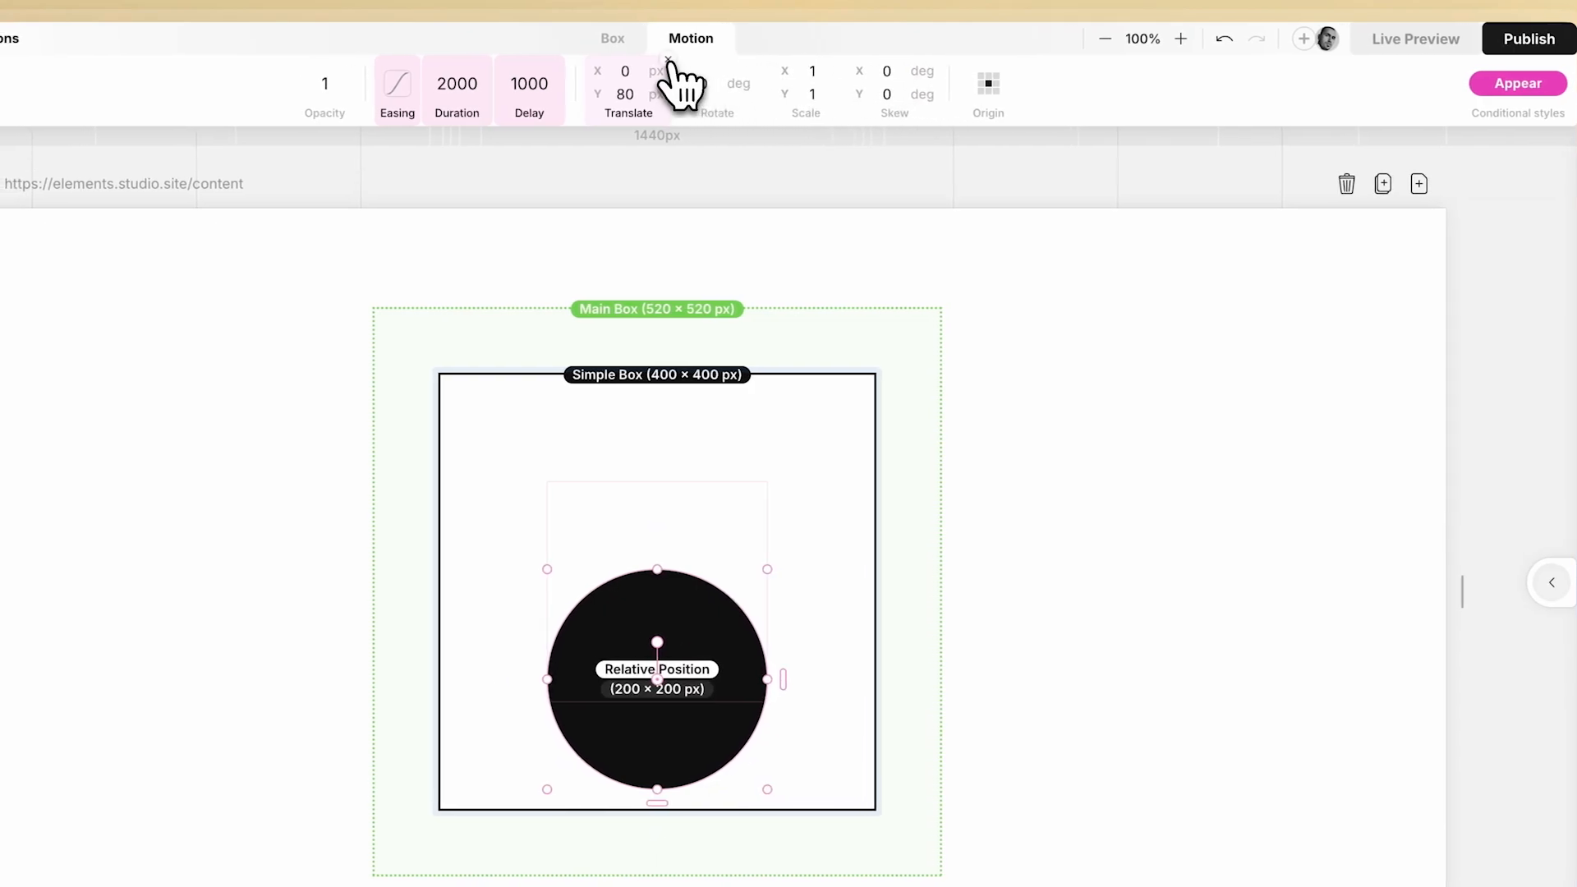
click(649, 61)
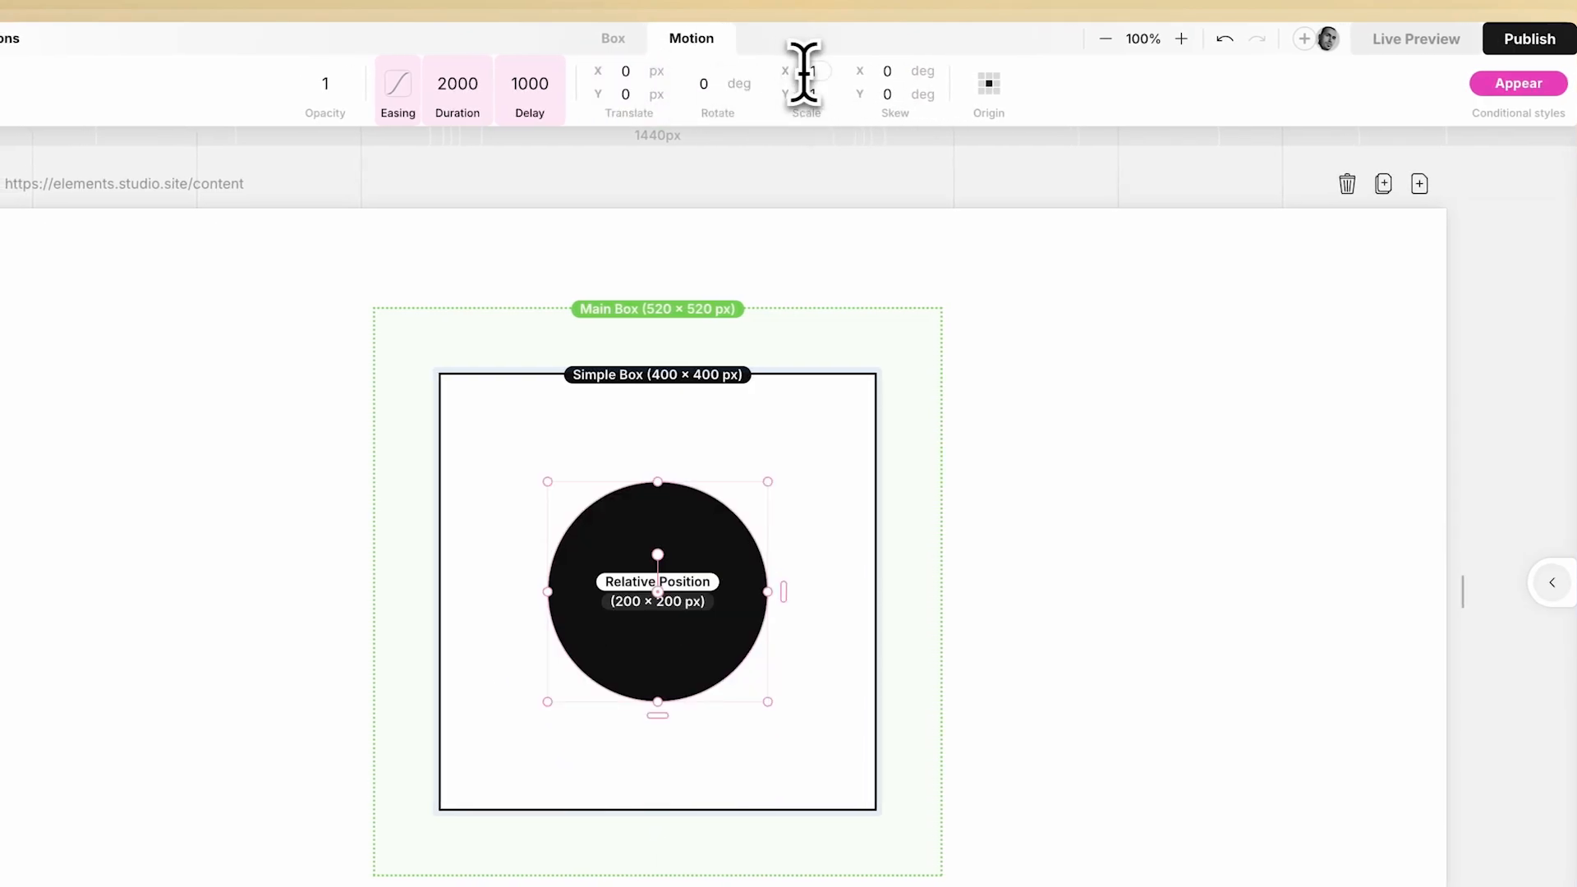
Set the circle's Appear scale to 0.2 in both X and Y
key(Return)
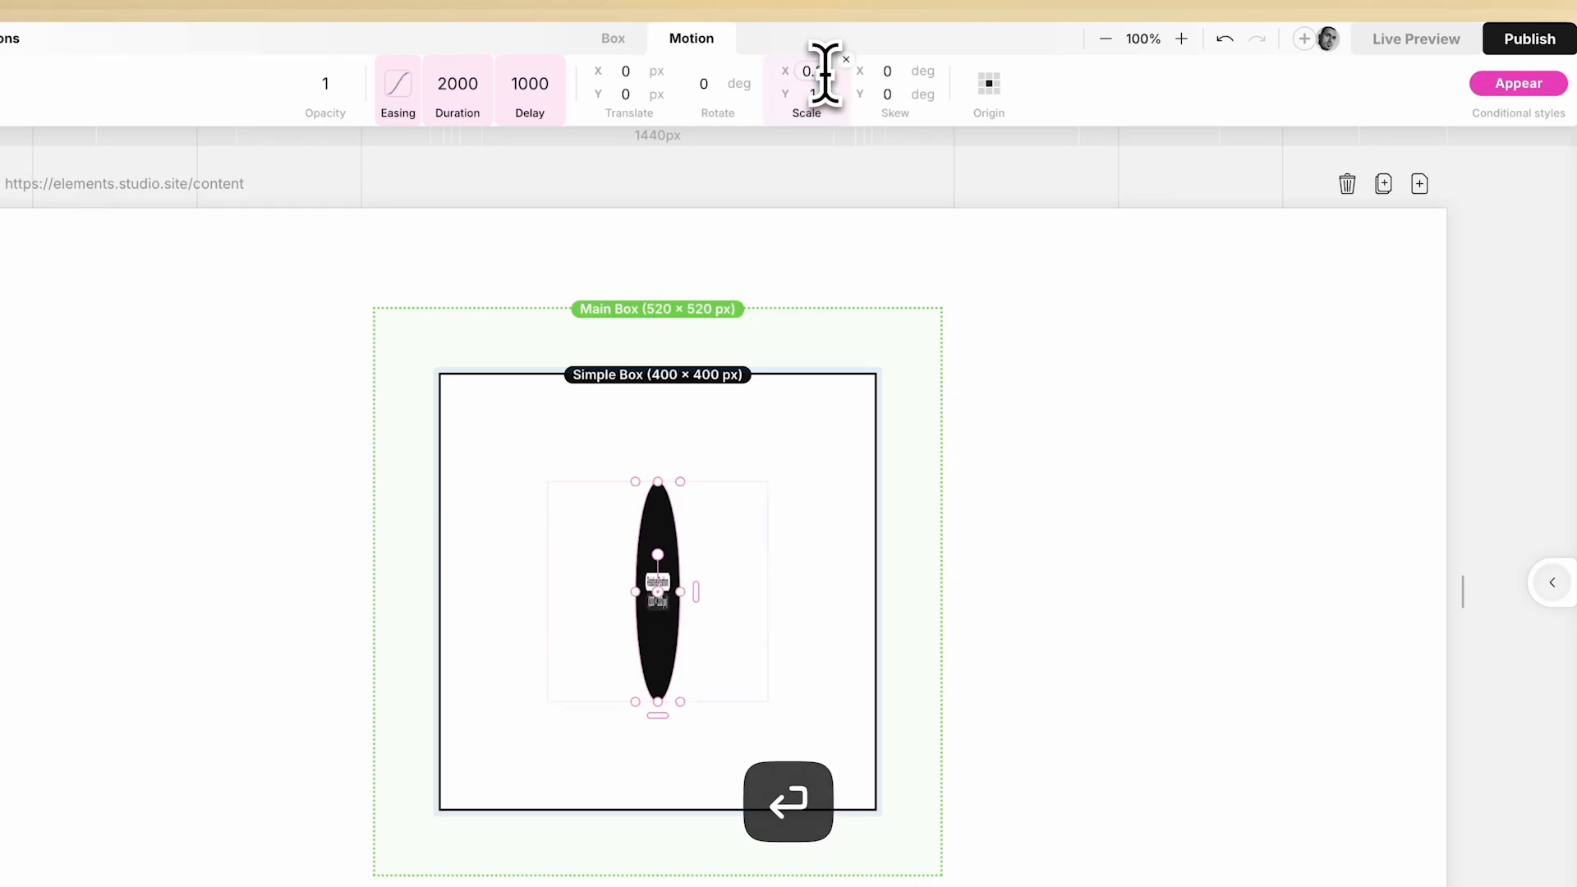
click(822, 96)
text(0)
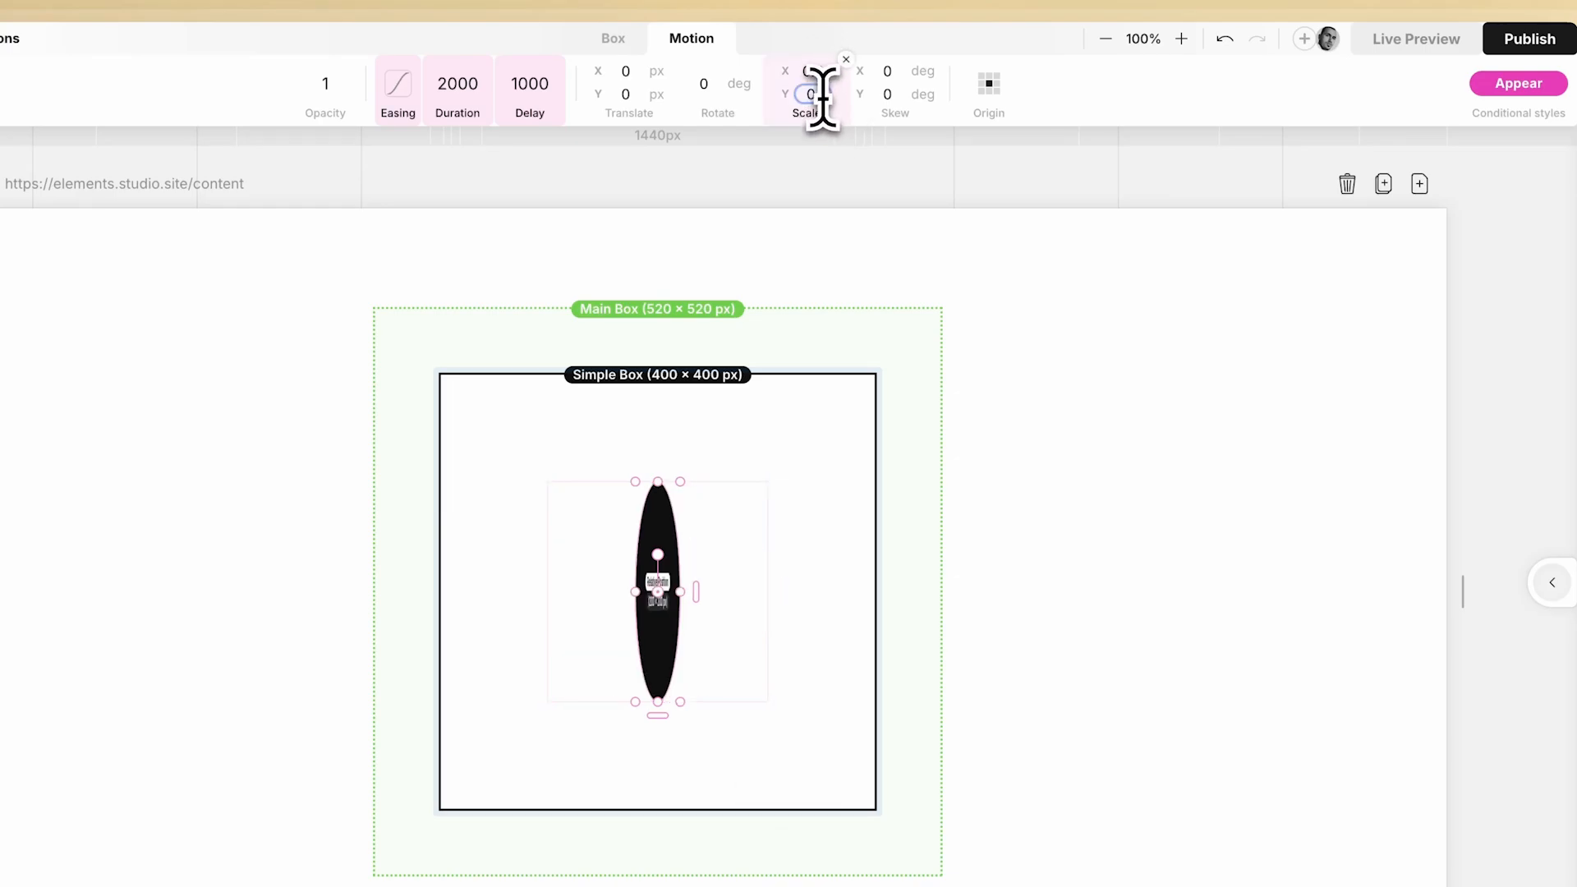
text(.2)
key(Return)
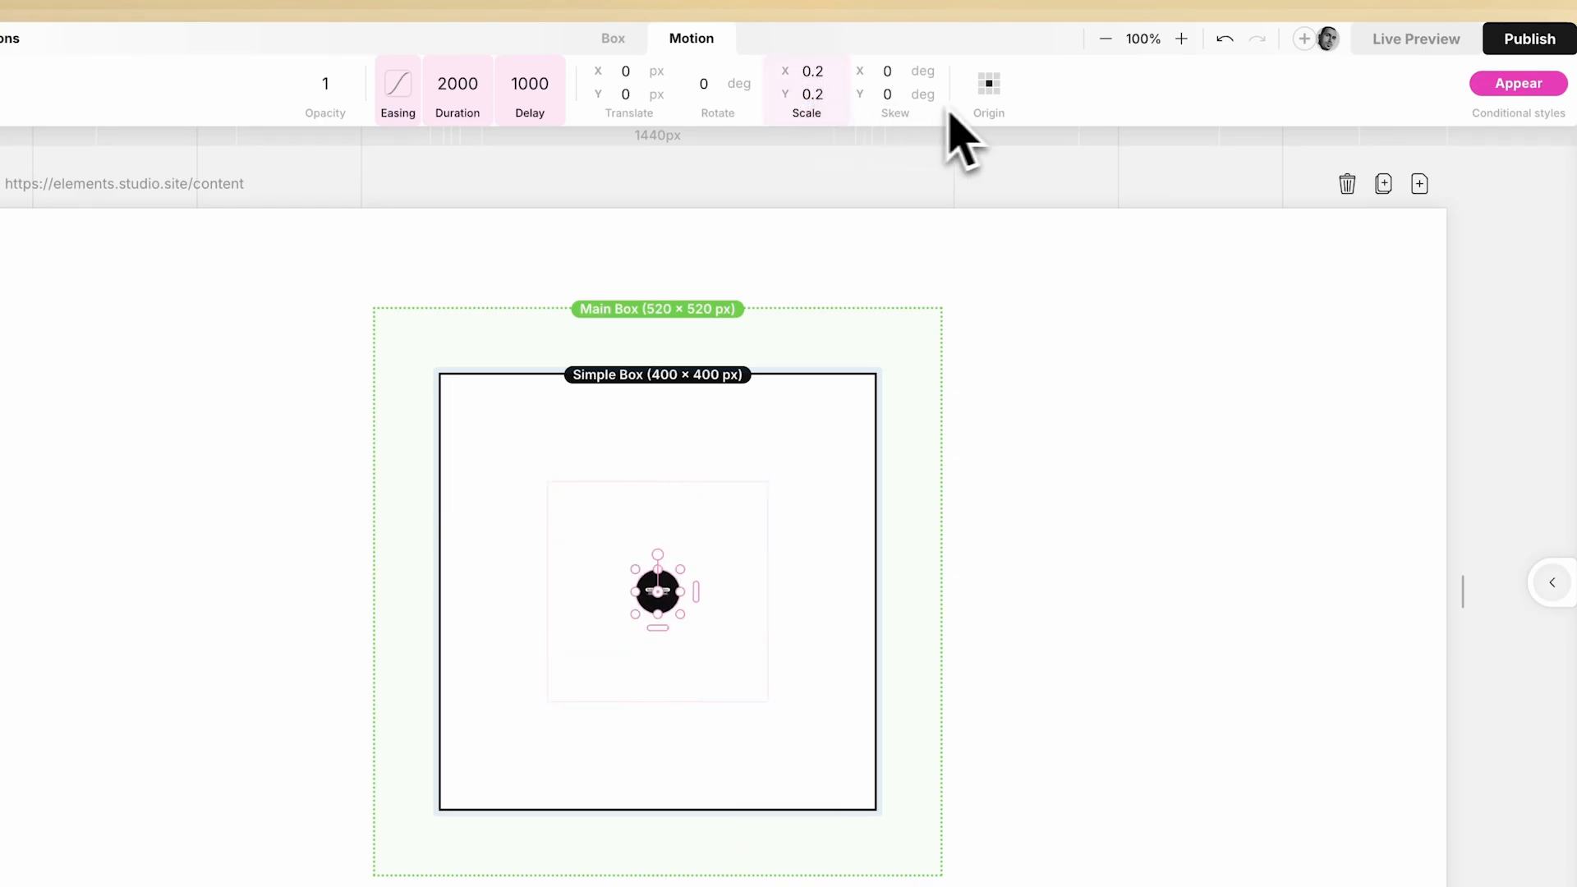
Set the Appear style's transform origin to the bottom-left corner and switch the style off to preview the circle growing from there
click(986, 111)
click(962, 156)
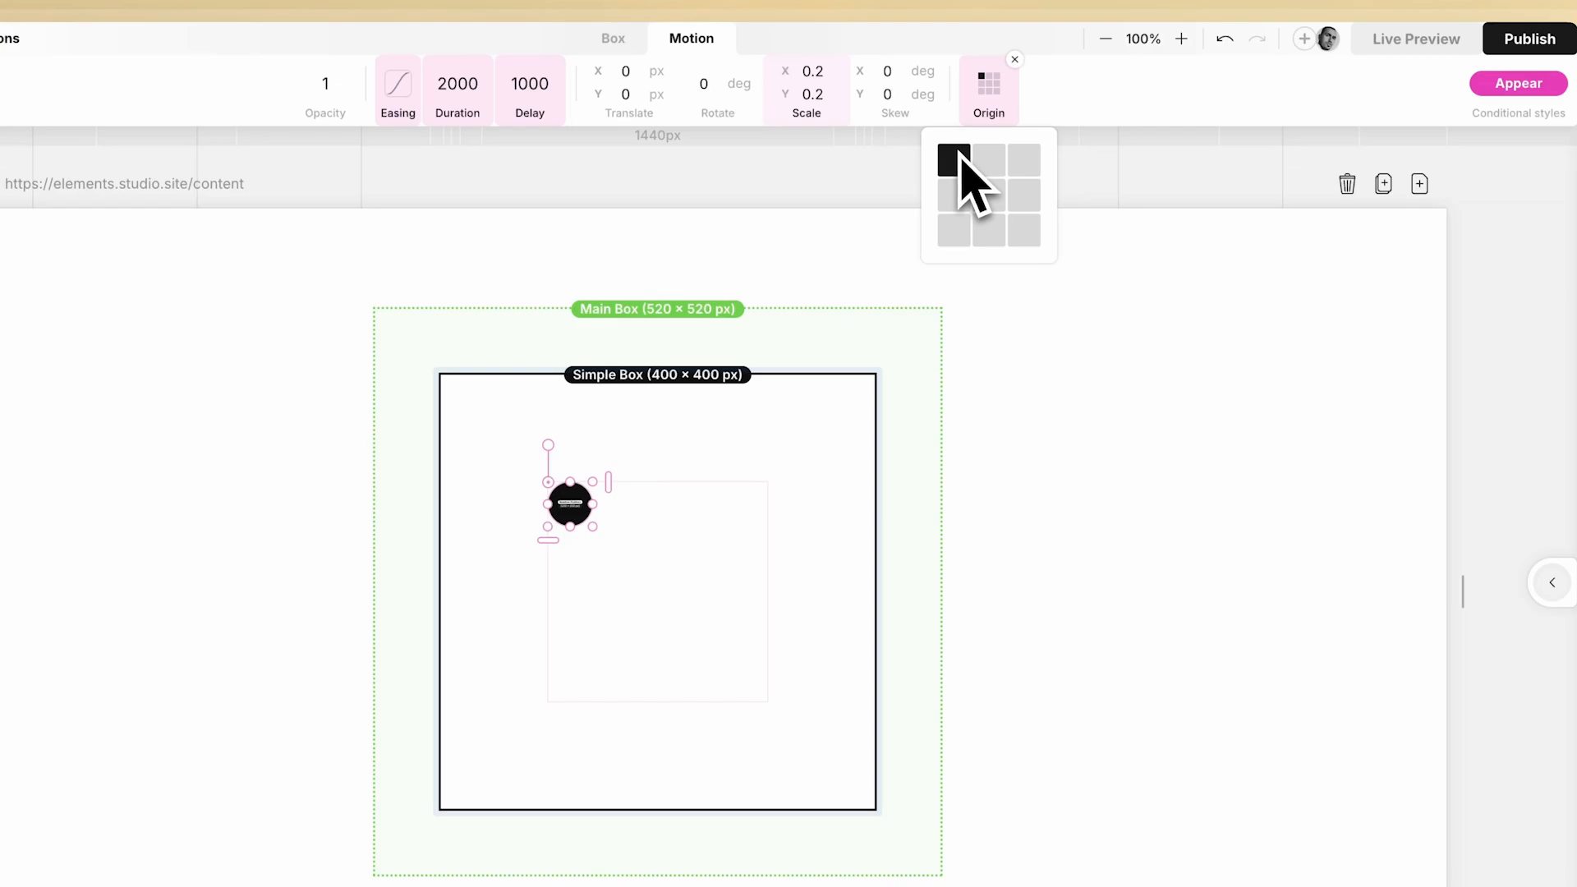
click(957, 194)
click(955, 230)
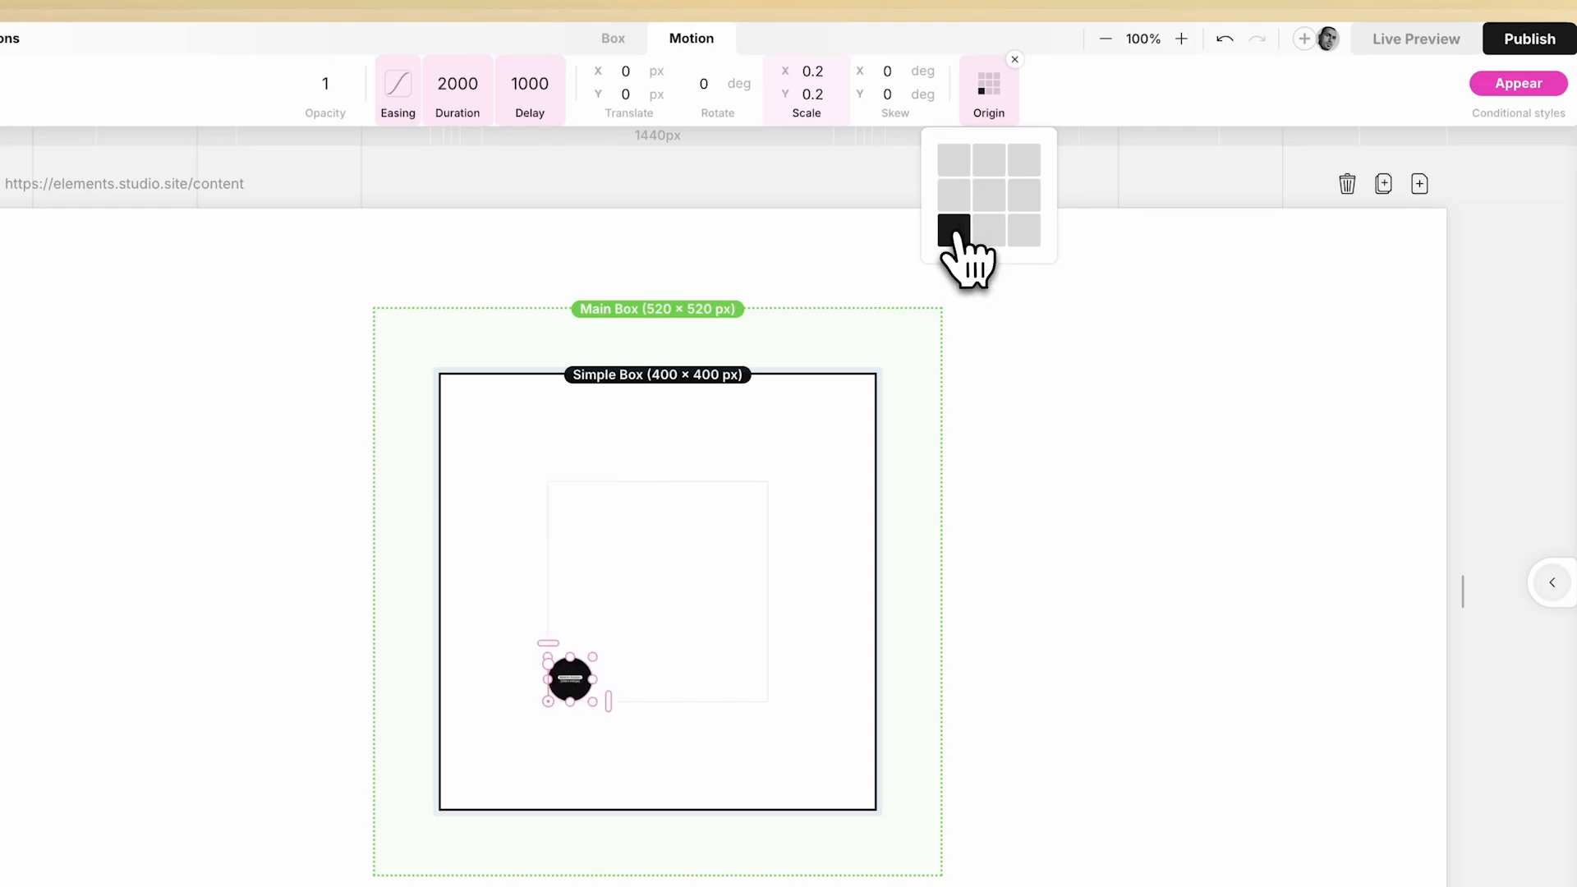
click(955, 233)
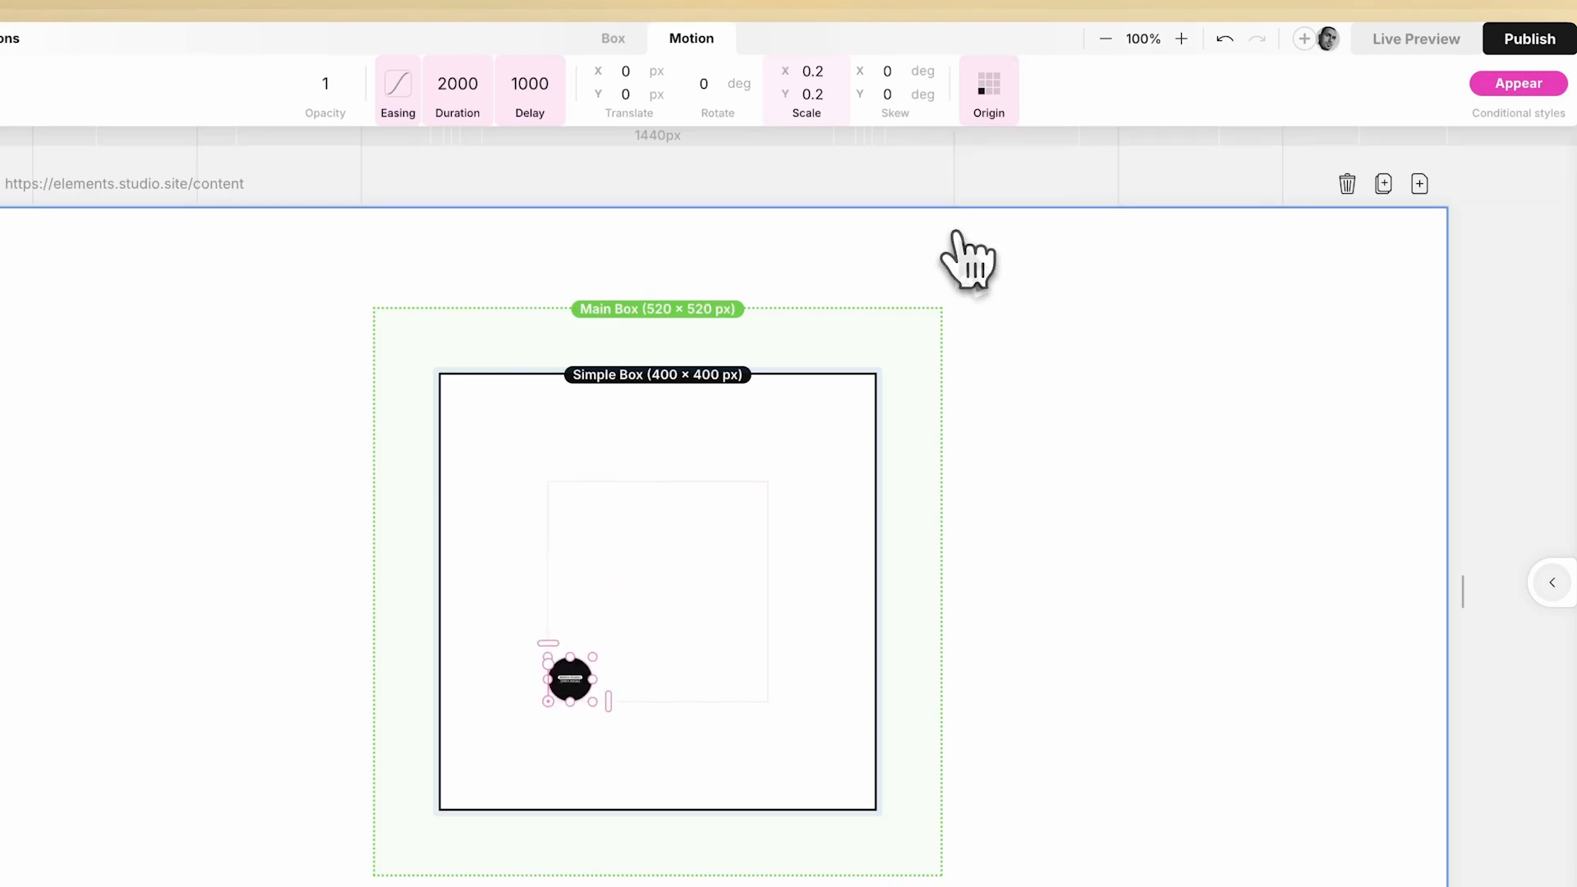
click(1510, 85)
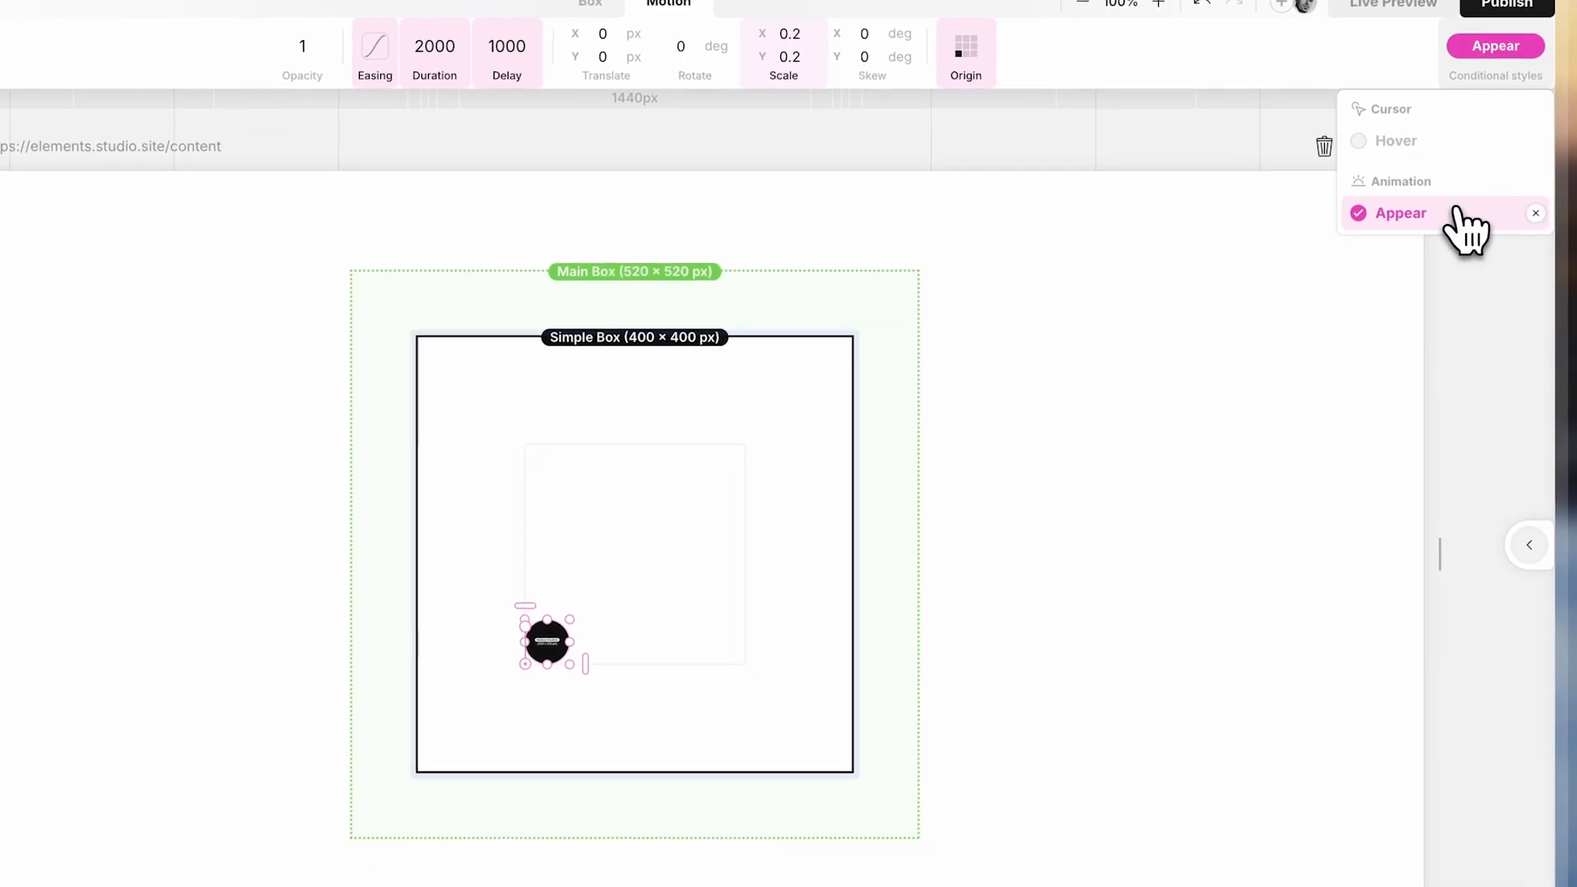
click(1457, 212)
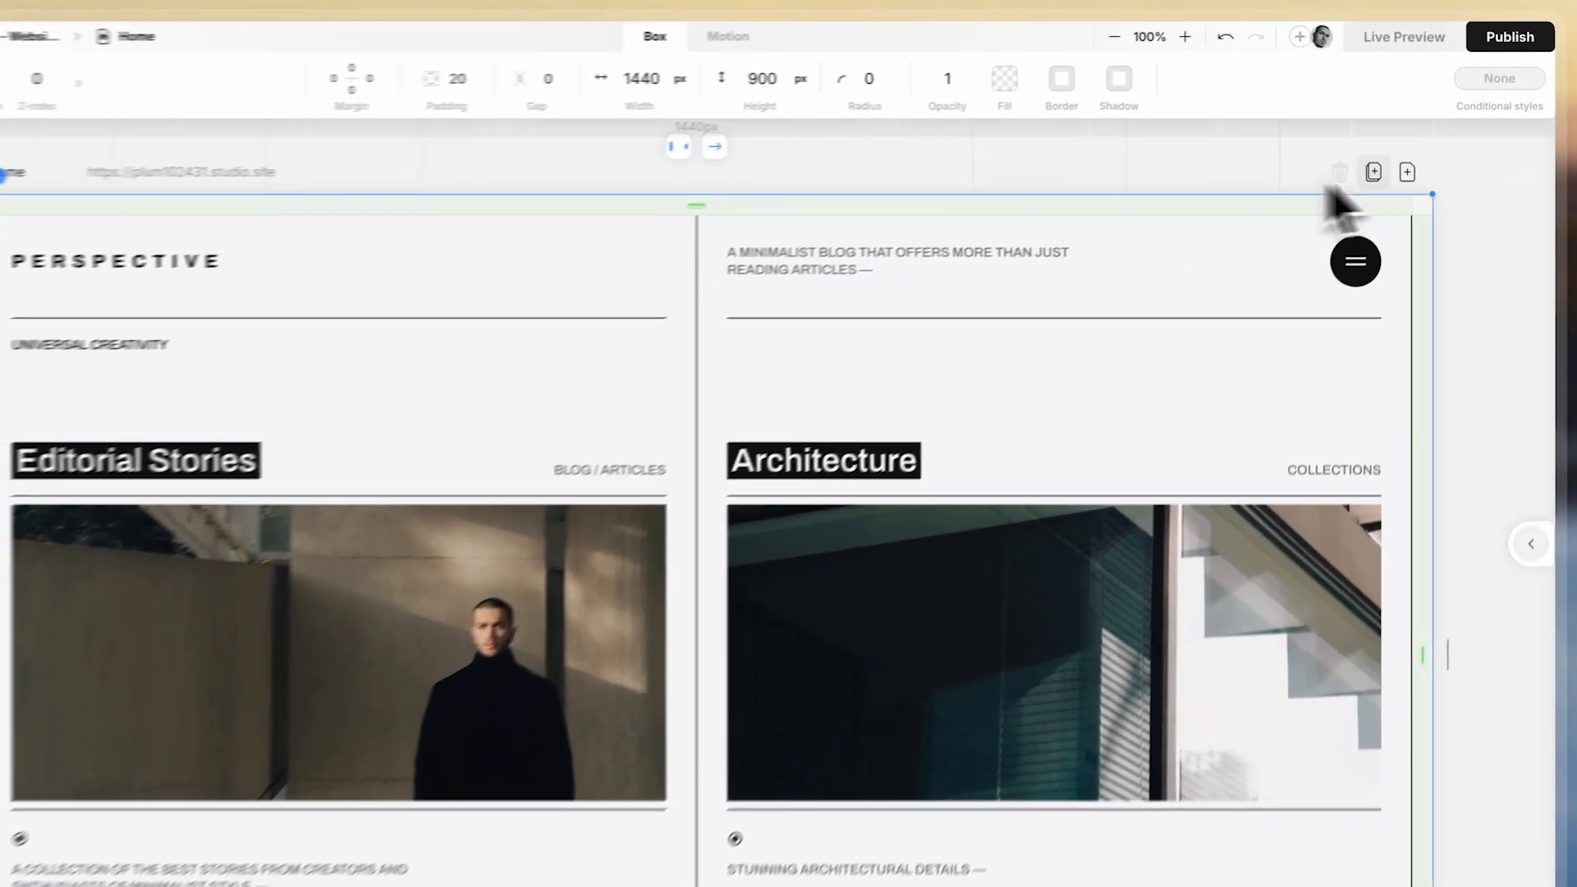
Preview the entrance animation on the Perspective site's Home page by toggling the page container's Appear style on and off
click(1505, 71)
click(1481, 213)
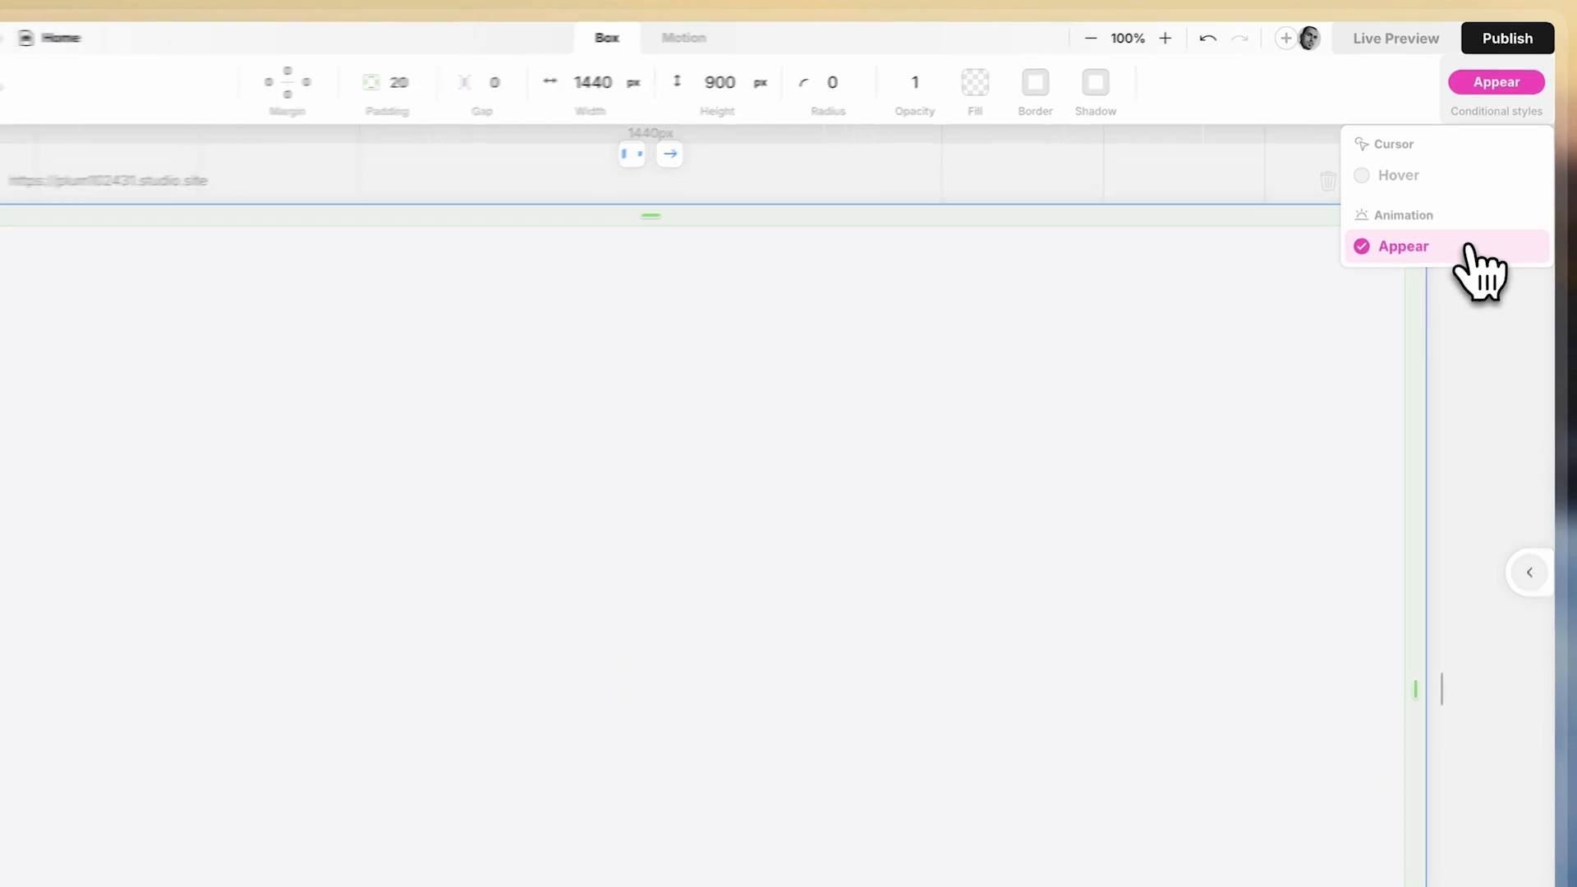
click(1468, 252)
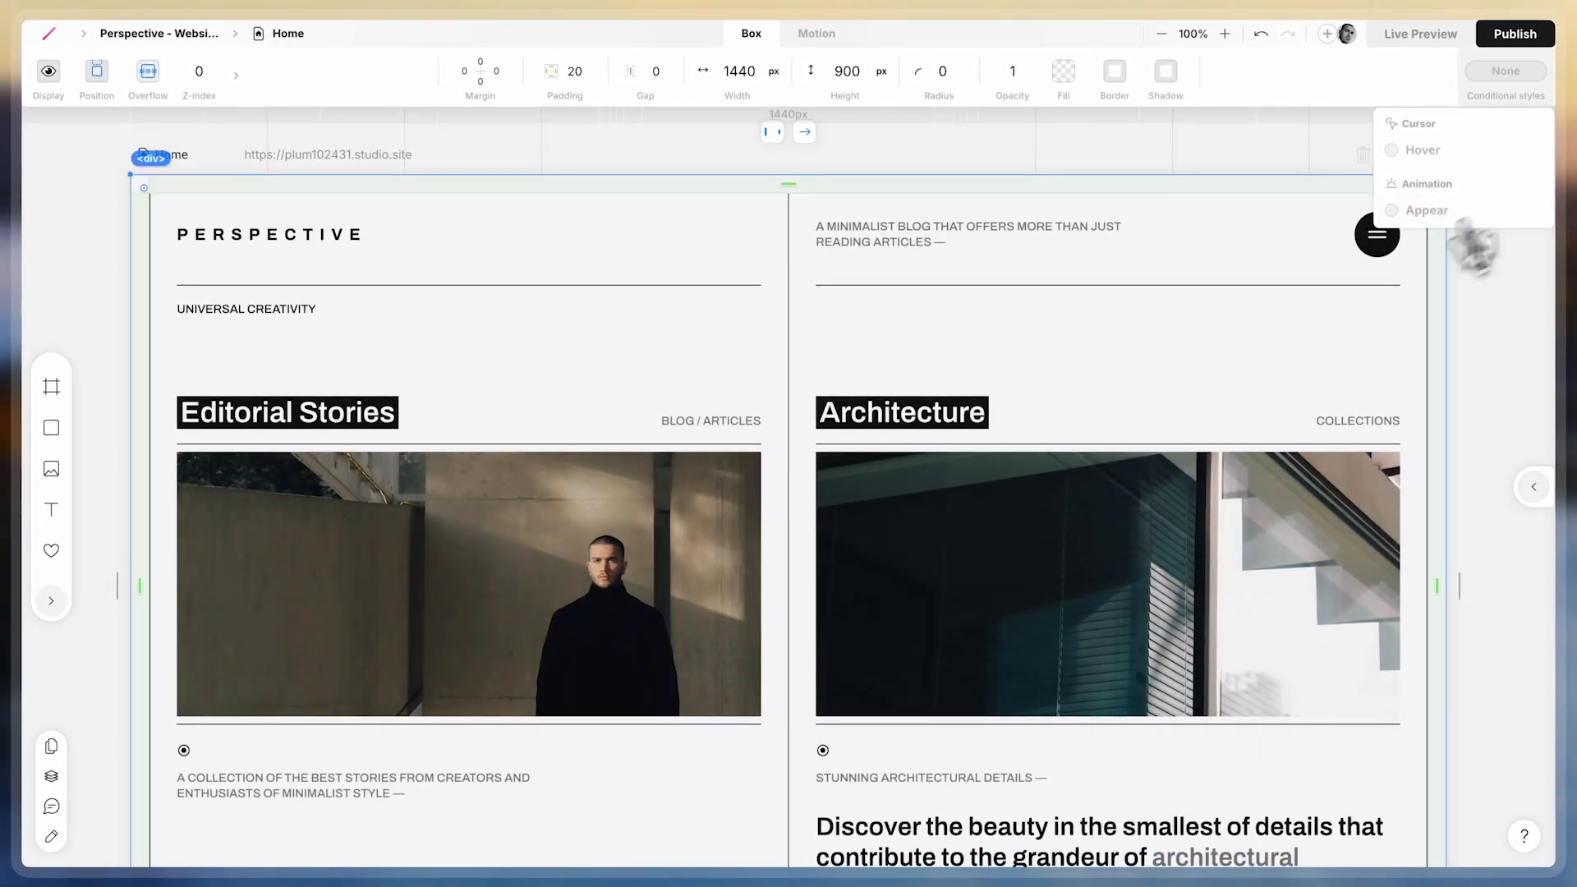
Select the Editorial Stories list item and preview its entrance animation by toggling its Appear style on and off
click(698, 467)
click(696, 466)
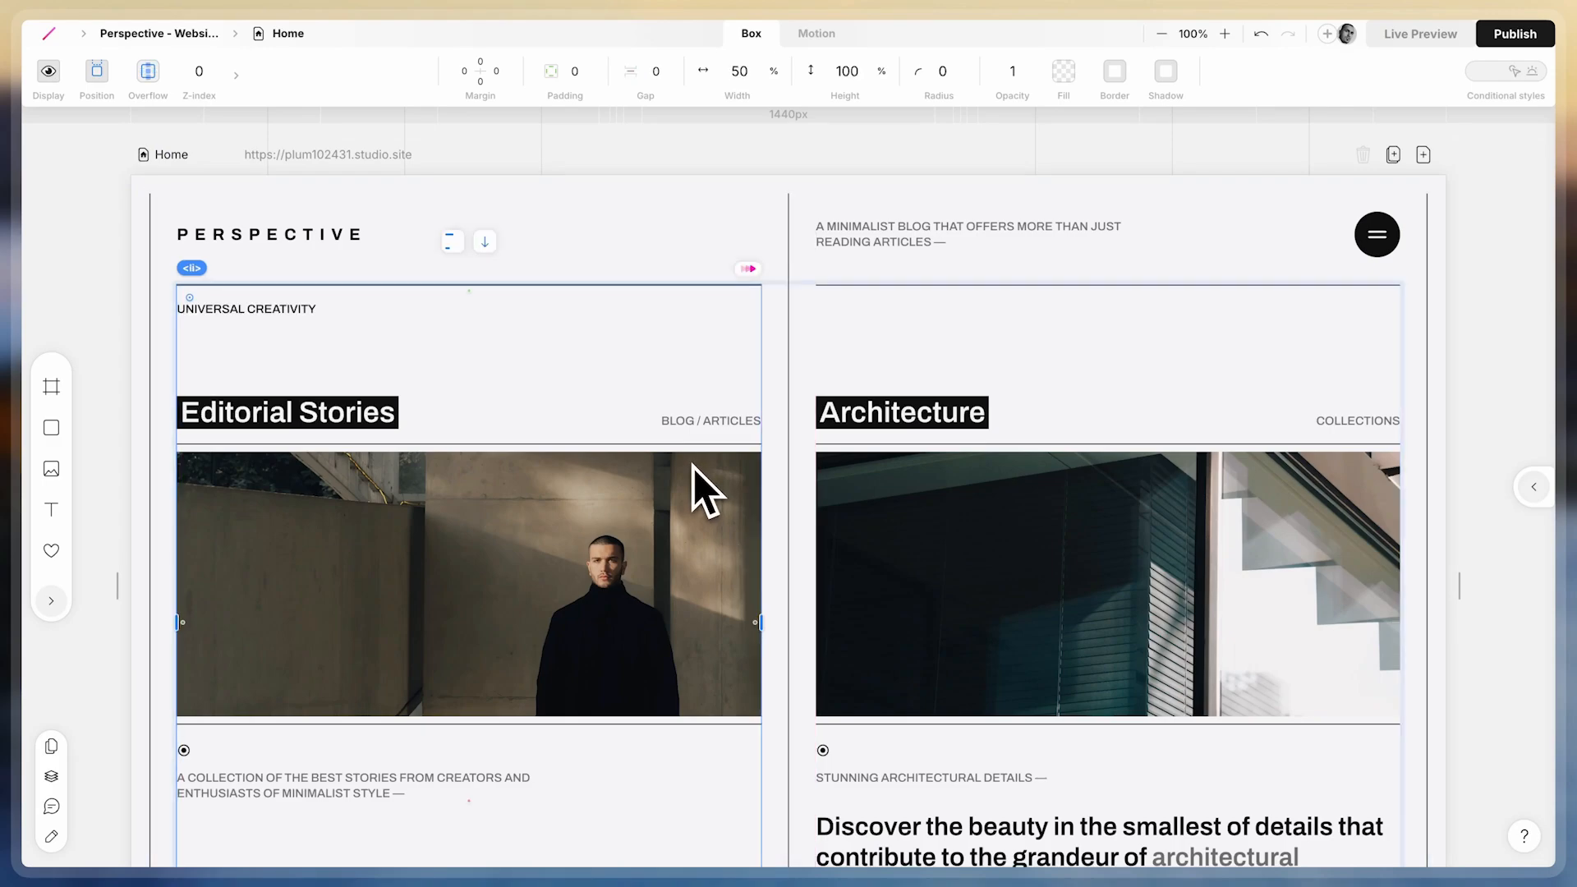
click(1505, 71)
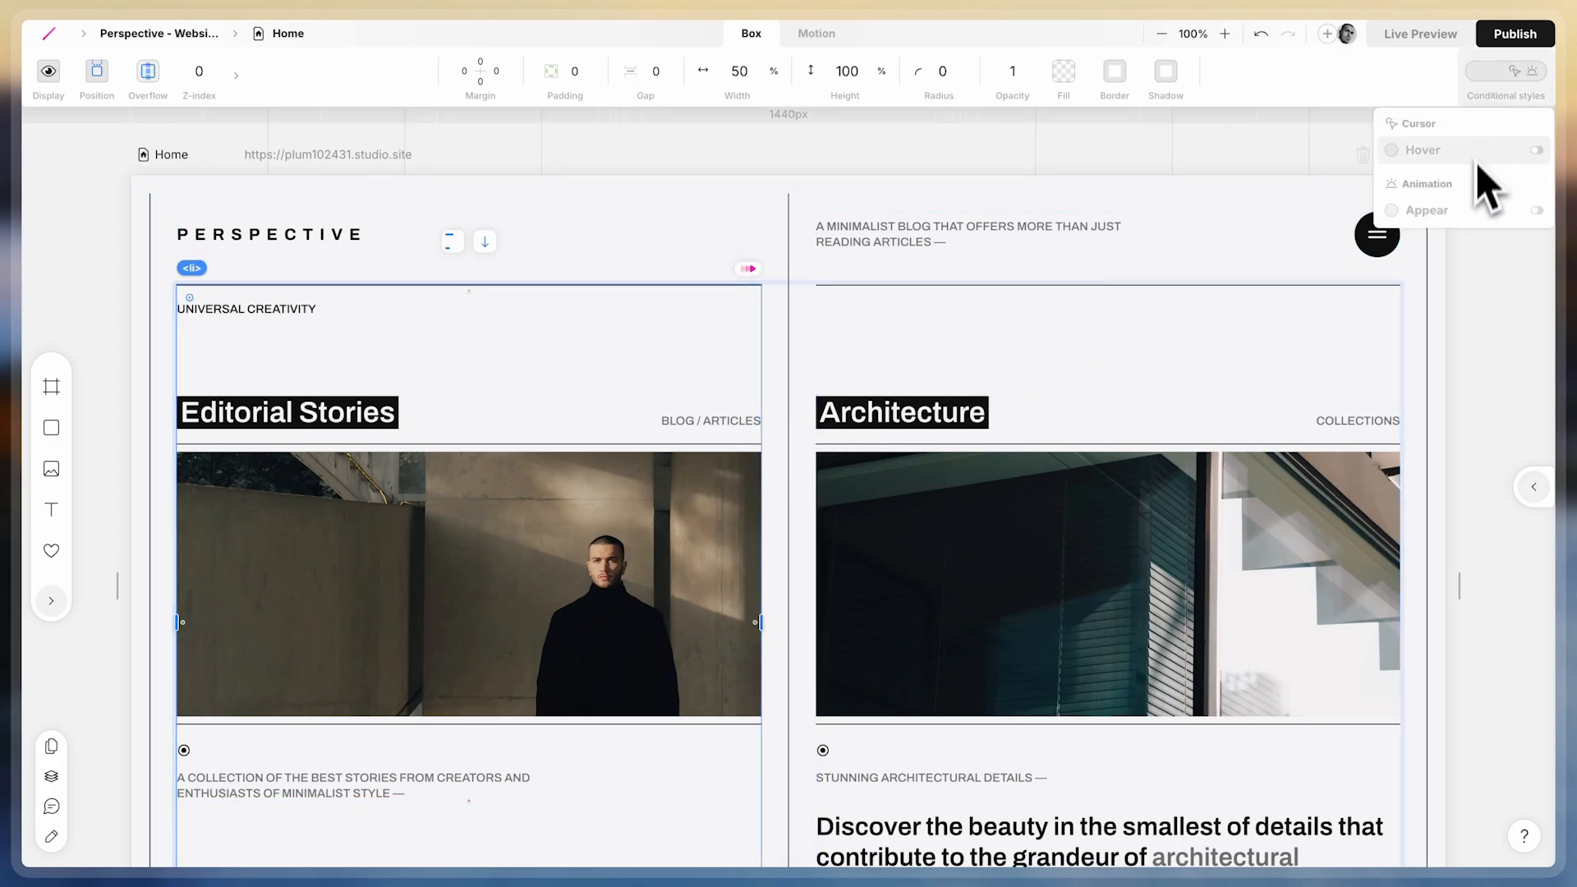
click(1467, 212)
click(1468, 213)
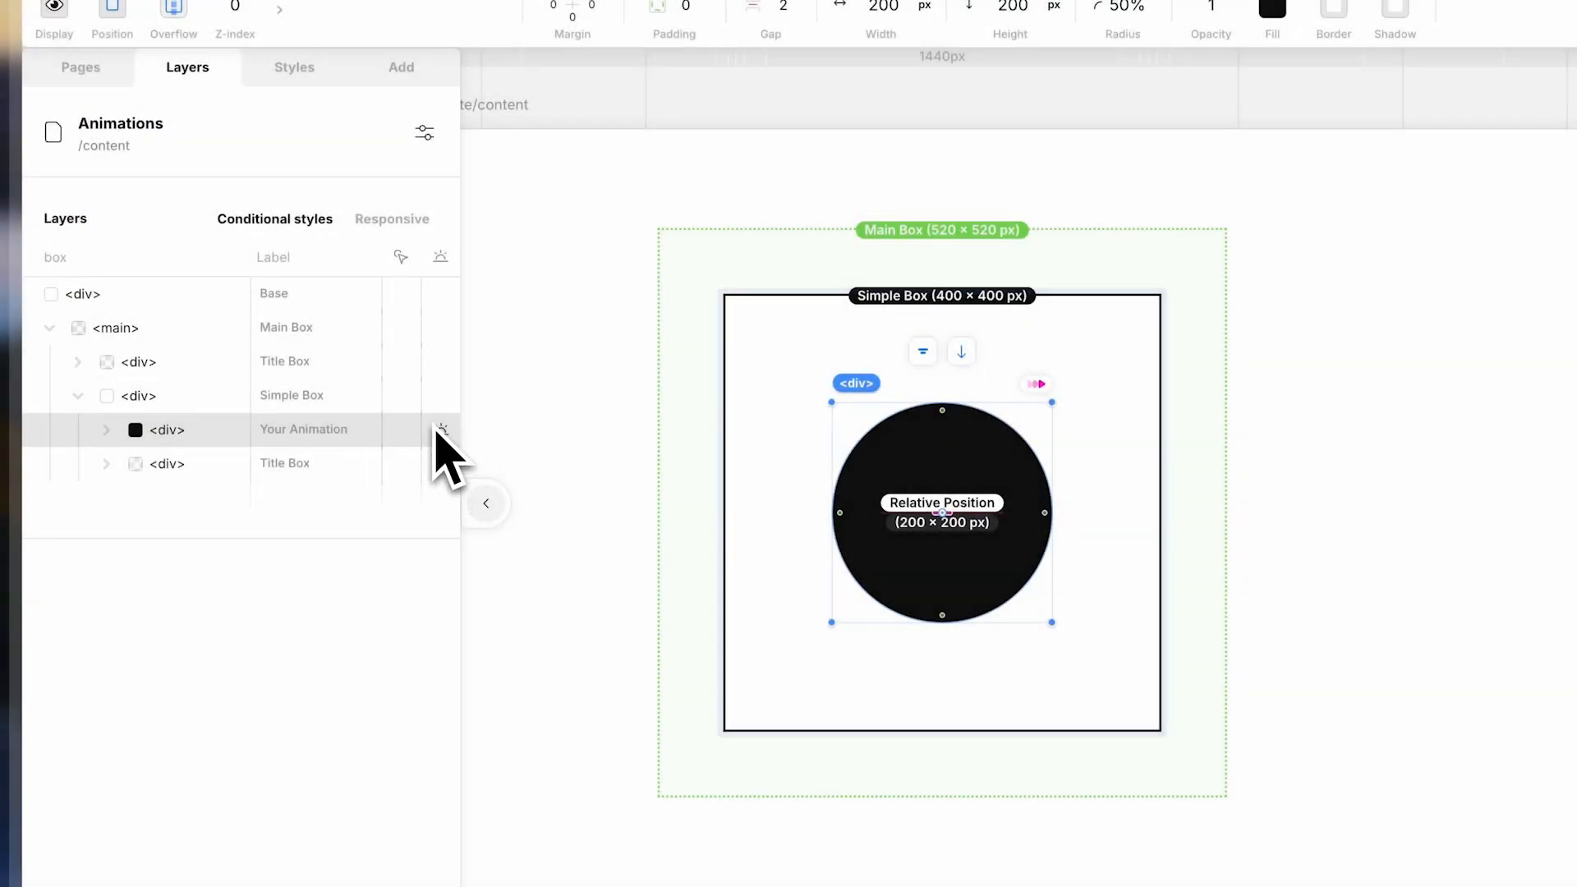
Preview the circle's entrance animation by toggling its Appear style and replaying it on the canvas
click(1496, 99)
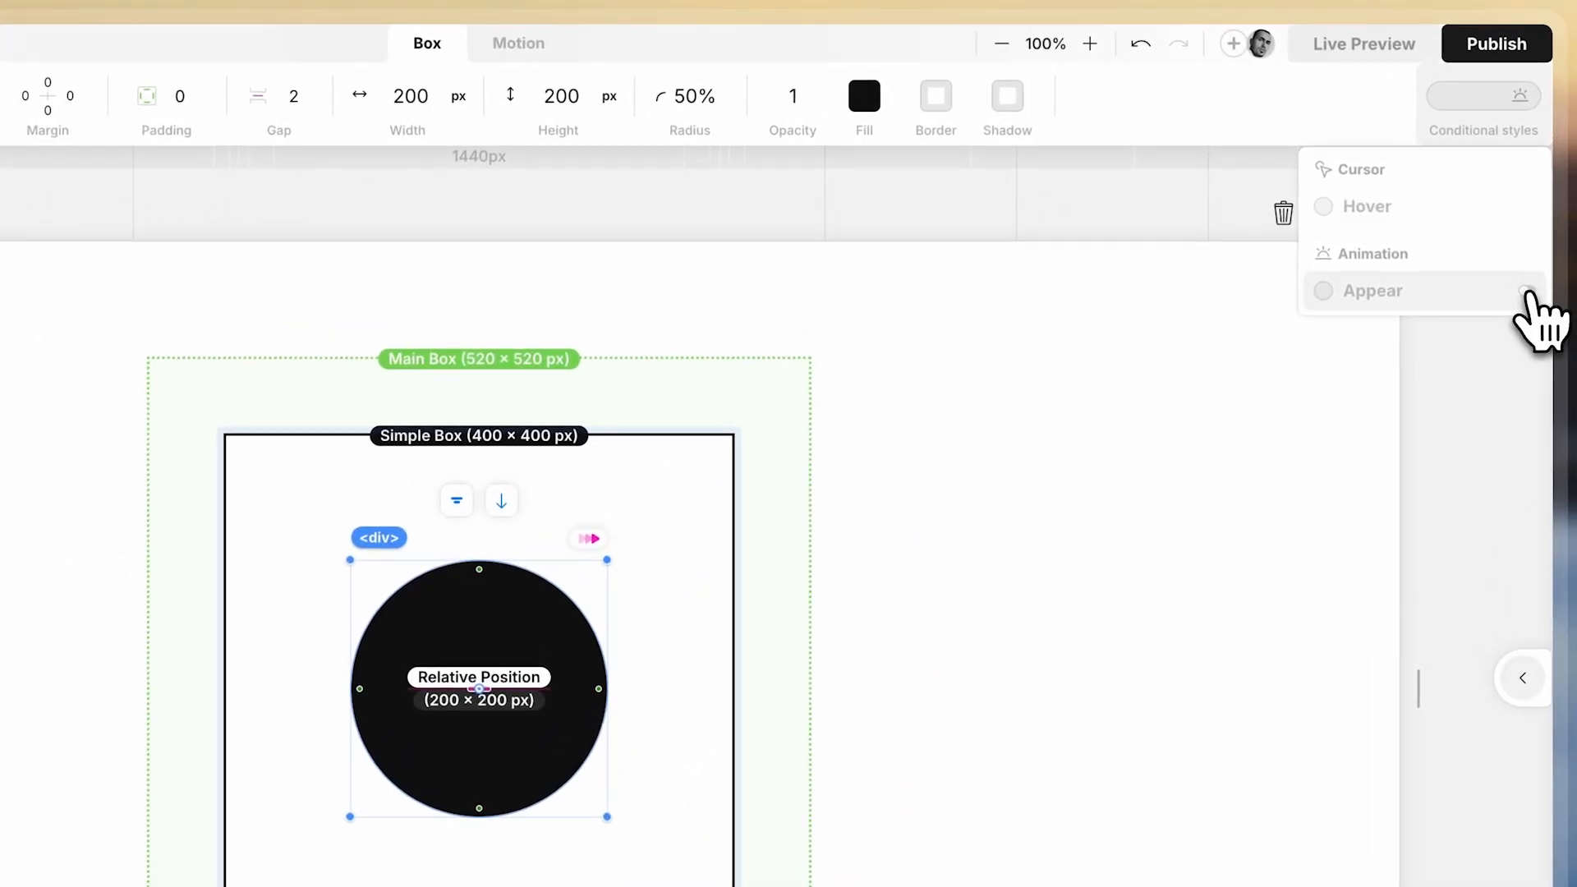
click(1526, 292)
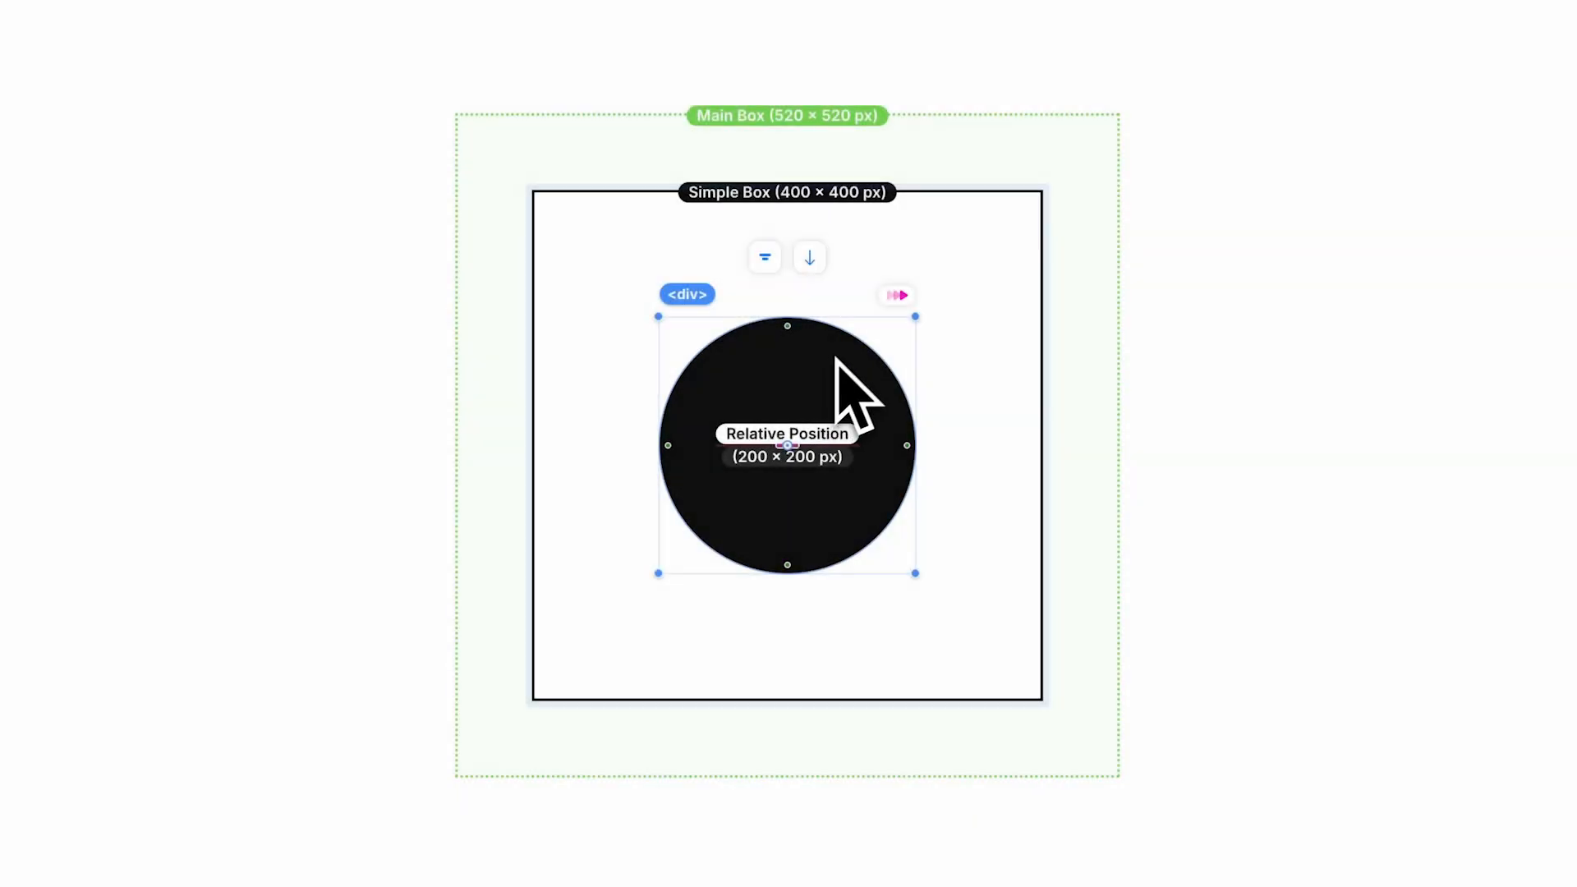
click(896, 296)
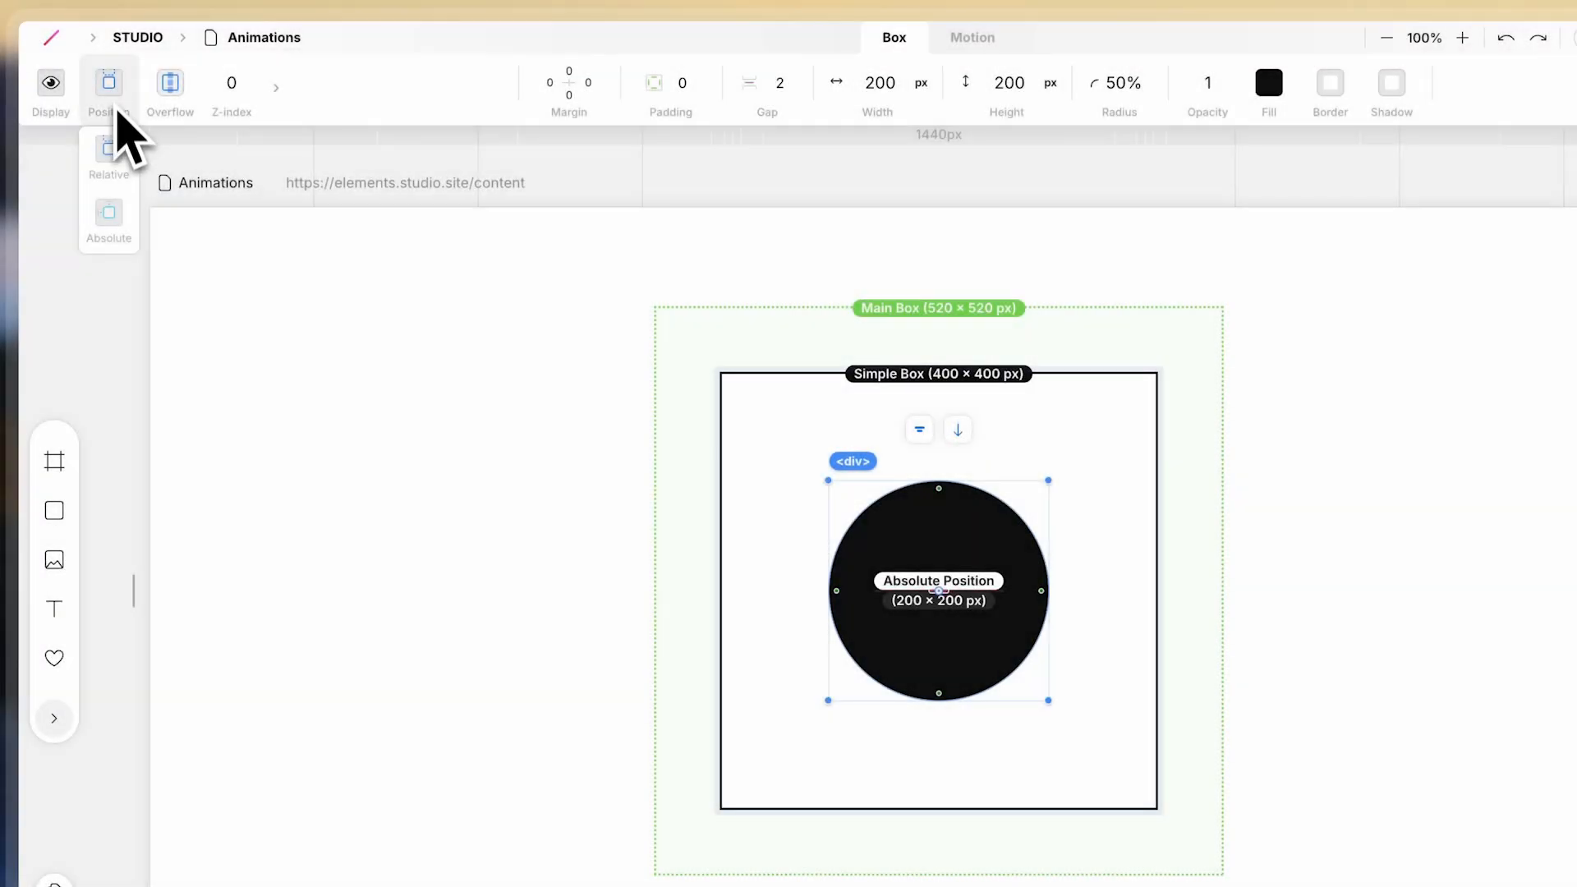
Give the circle an absolute position and place it 30 from the top and 30 from the left of Simple Box
click(115, 212)
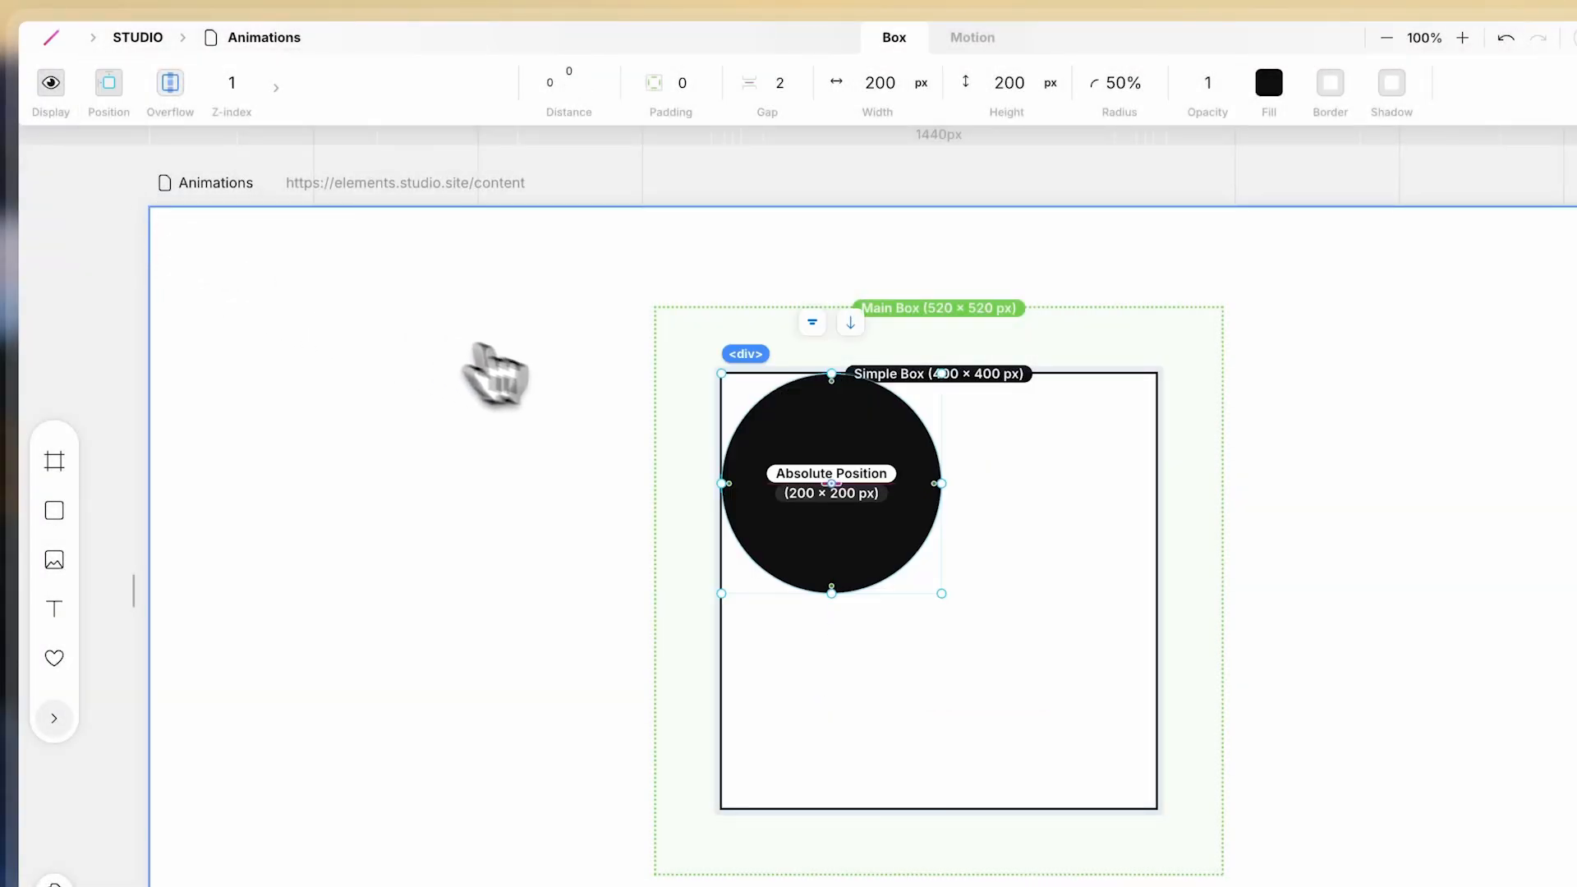
drag(746, 441, 792, 476)
click(539, 108)
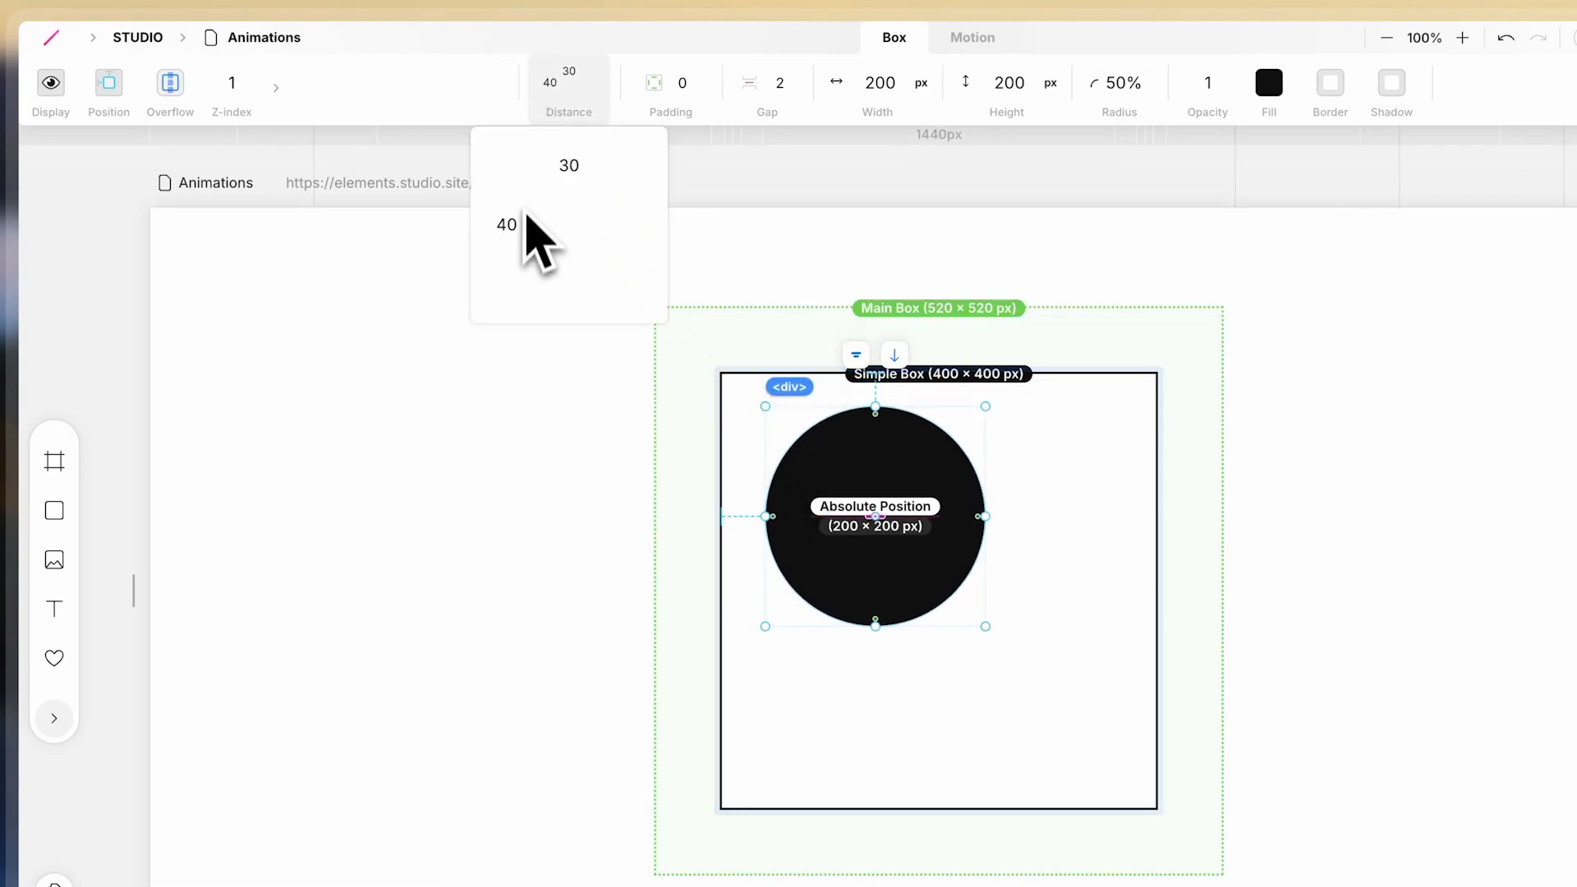
key(Return)
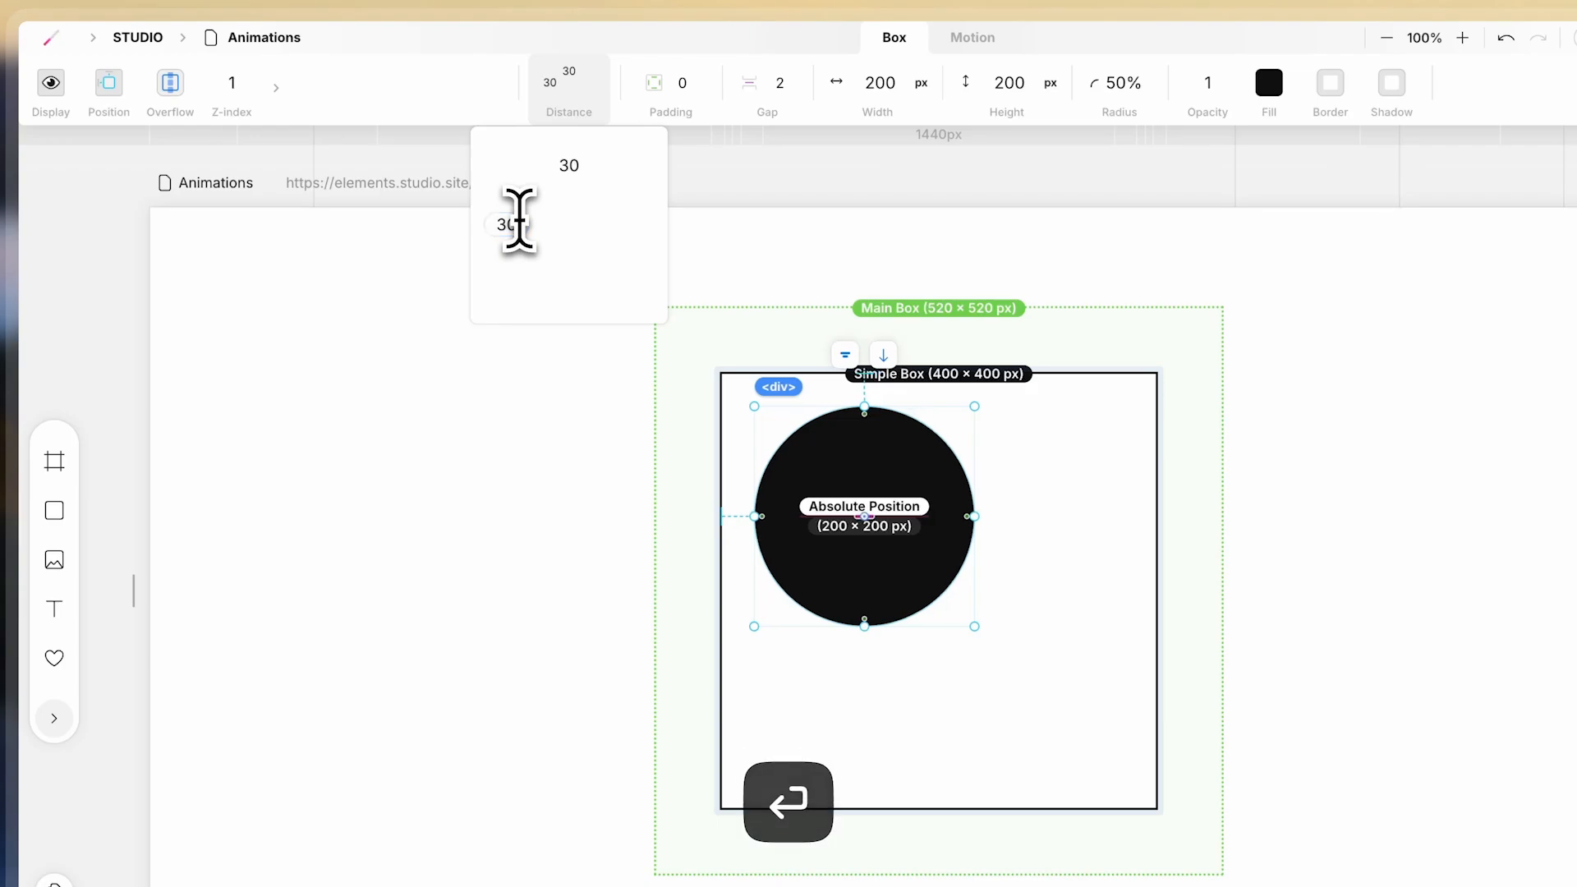
In the circle's Appear style, set the top and left distances to 130 each
mouse_move(1478, 102)
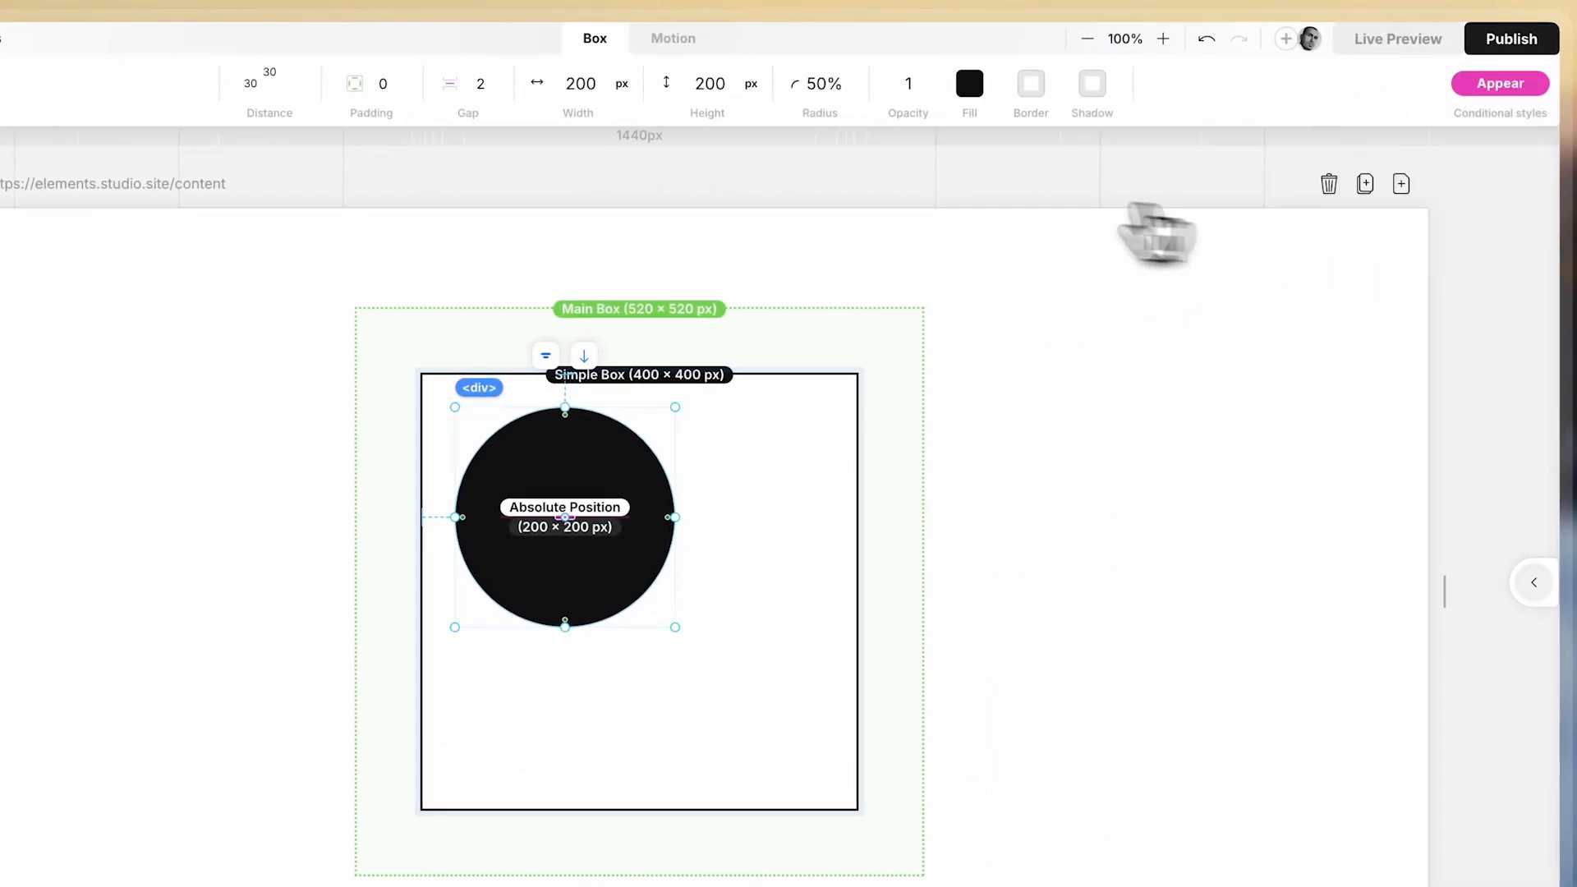
click(270, 90)
text(130)
key(Return)
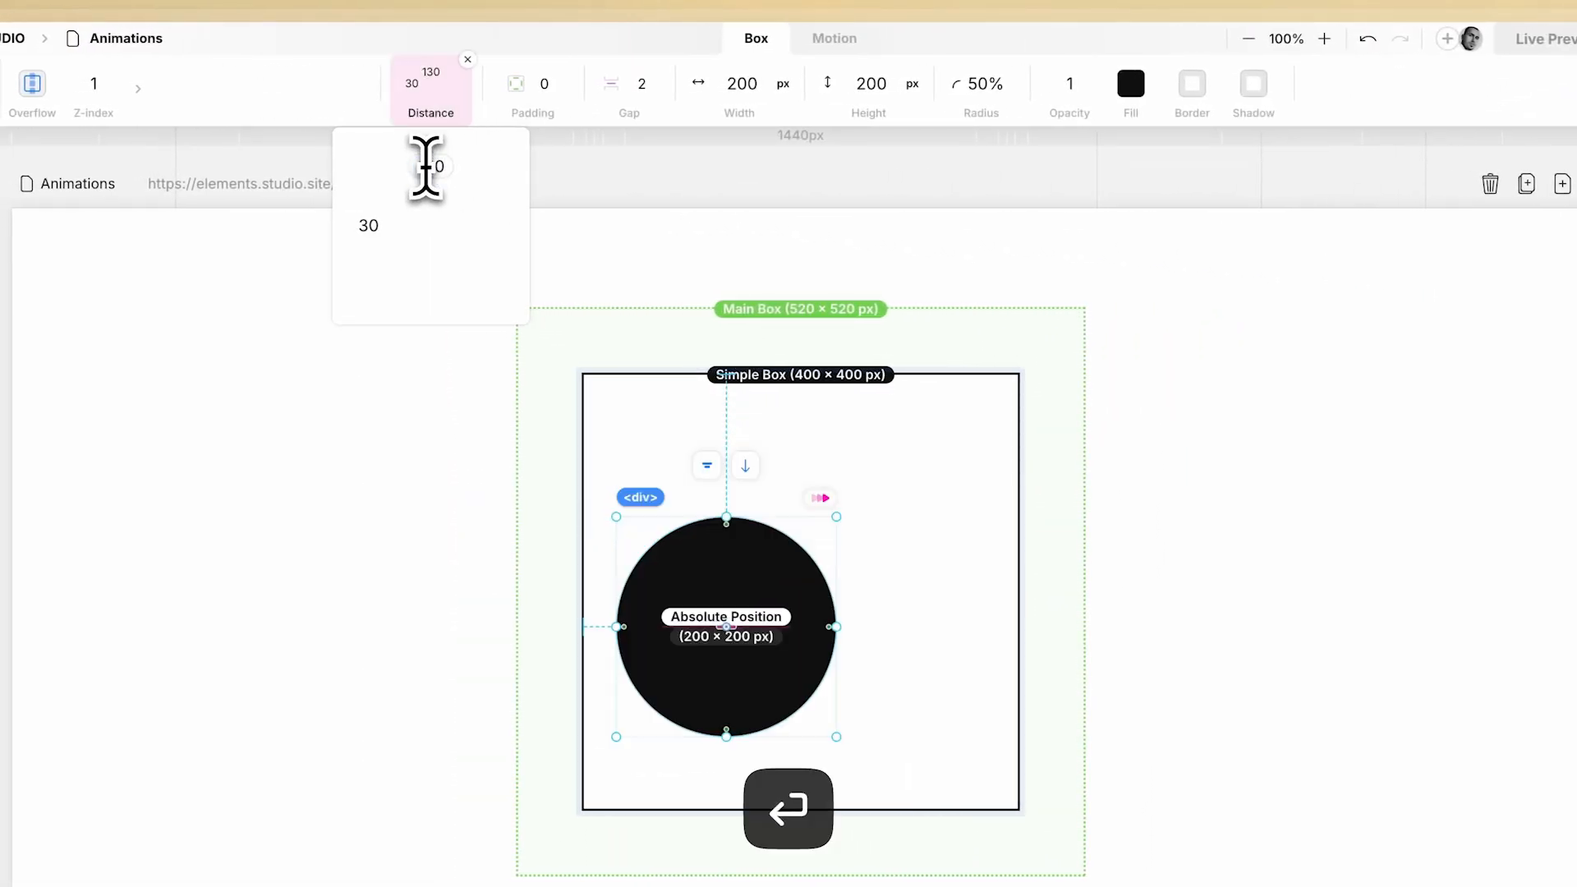
click(377, 224)
text(130)
key(Return)
Set the Appear style's motion duration to 2000 and its delay to 500
click(793, 43)
click(594, 353)
click(600, 483)
mouse_move(693, 128)
click(672, 313)
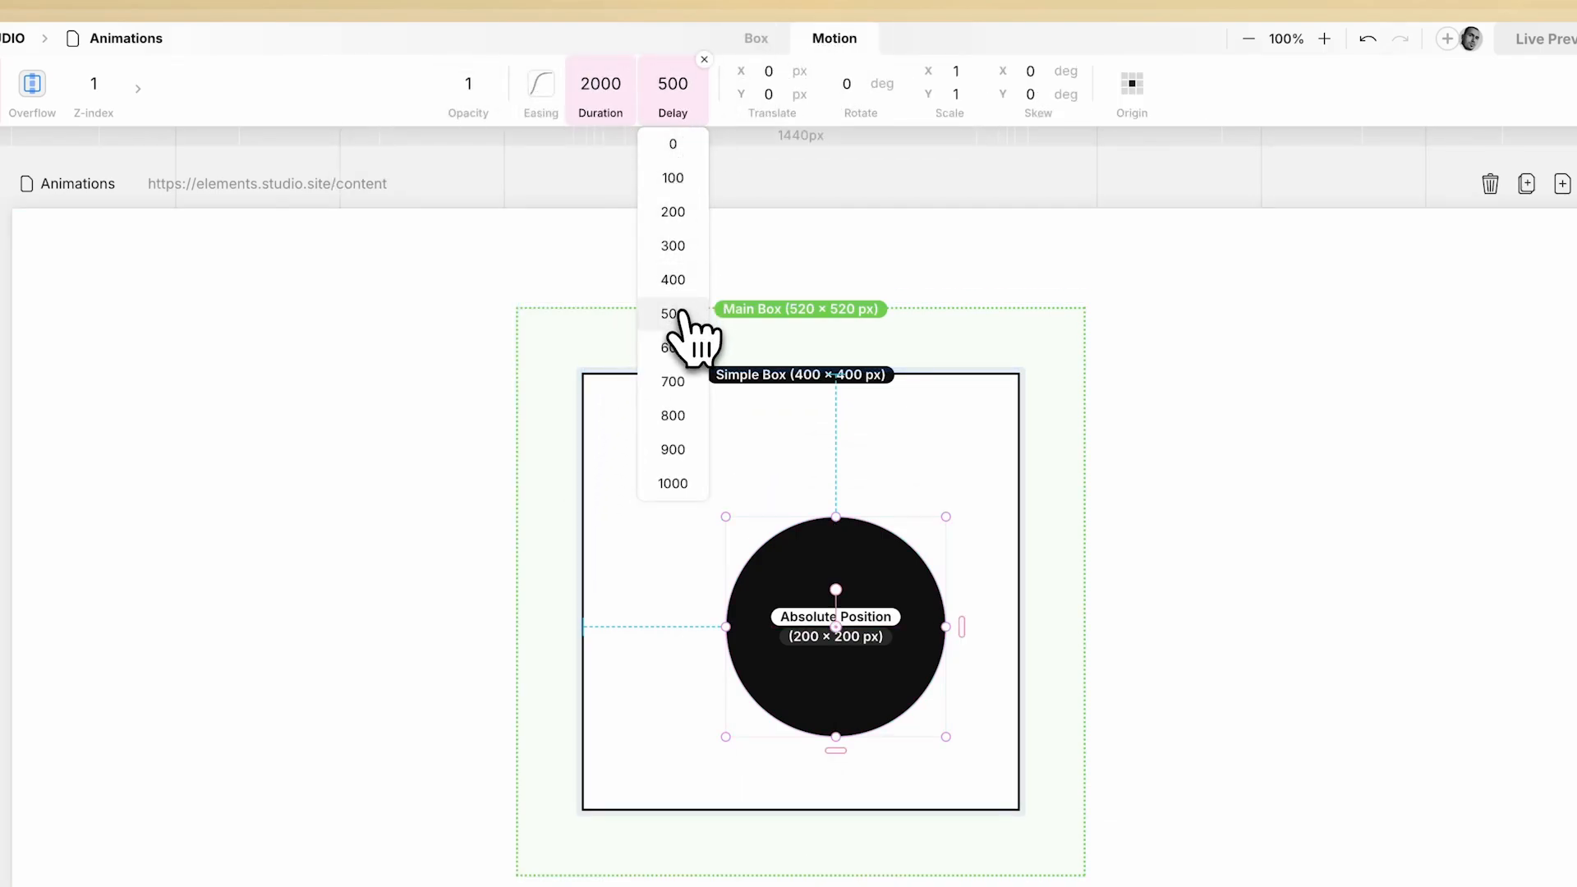
Set the Appear scale to 0.4 in both X and Y with the transform origin at the bottom-right corner
click(962, 93)
text(0.4)
key(Return)
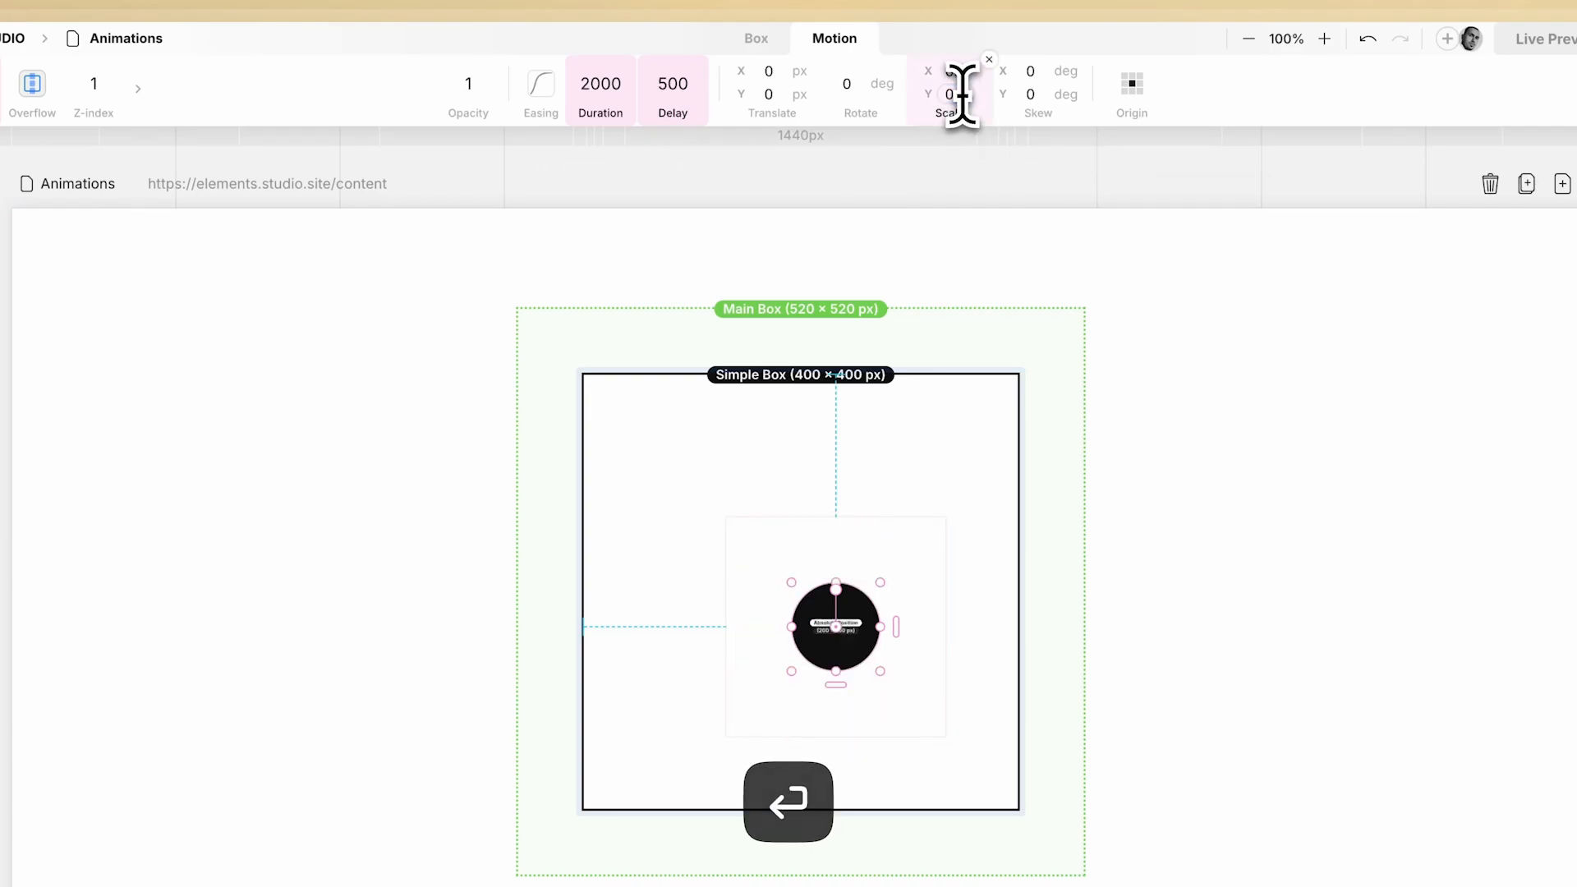
click(1132, 83)
click(1167, 234)
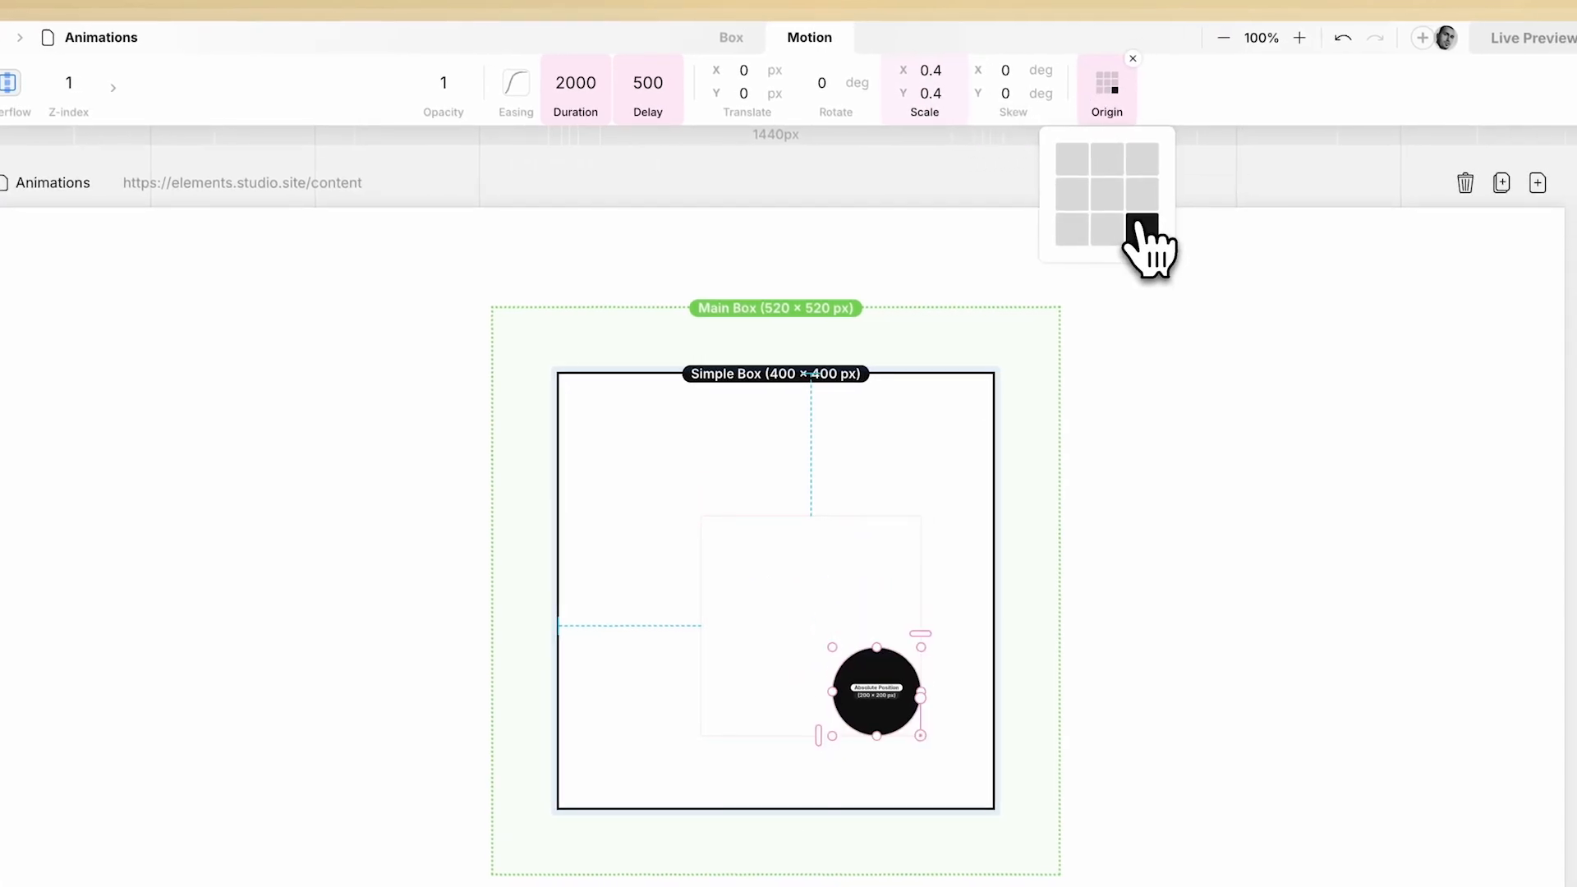
Set the Appear opacity to 0 and switch the Appear style off to preview the circle fading in
click(440, 82)
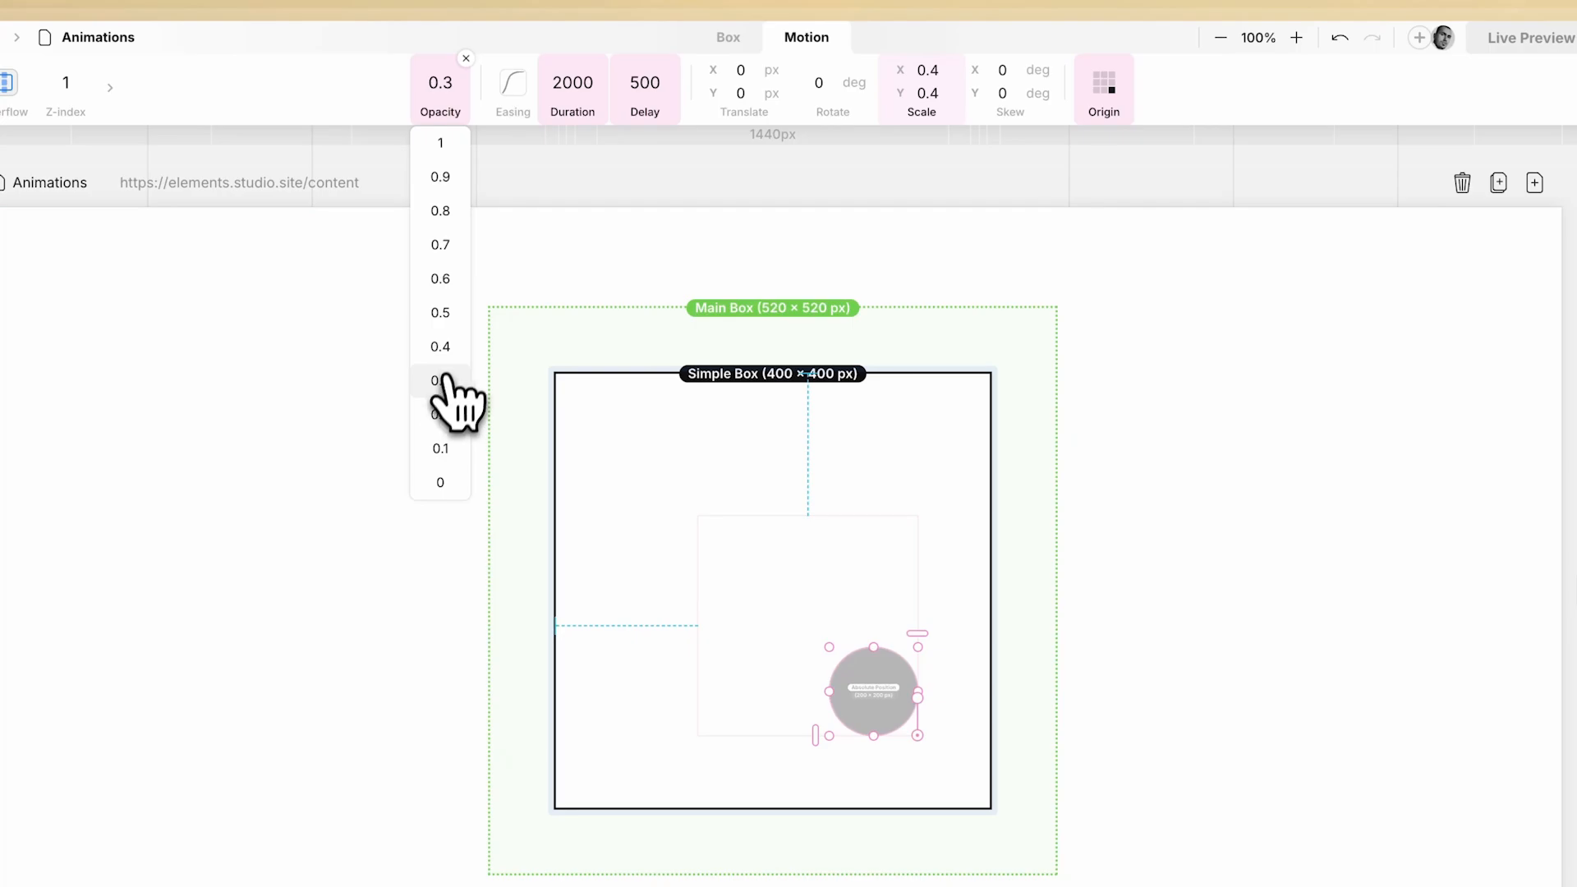
click(440, 480)
click(1491, 83)
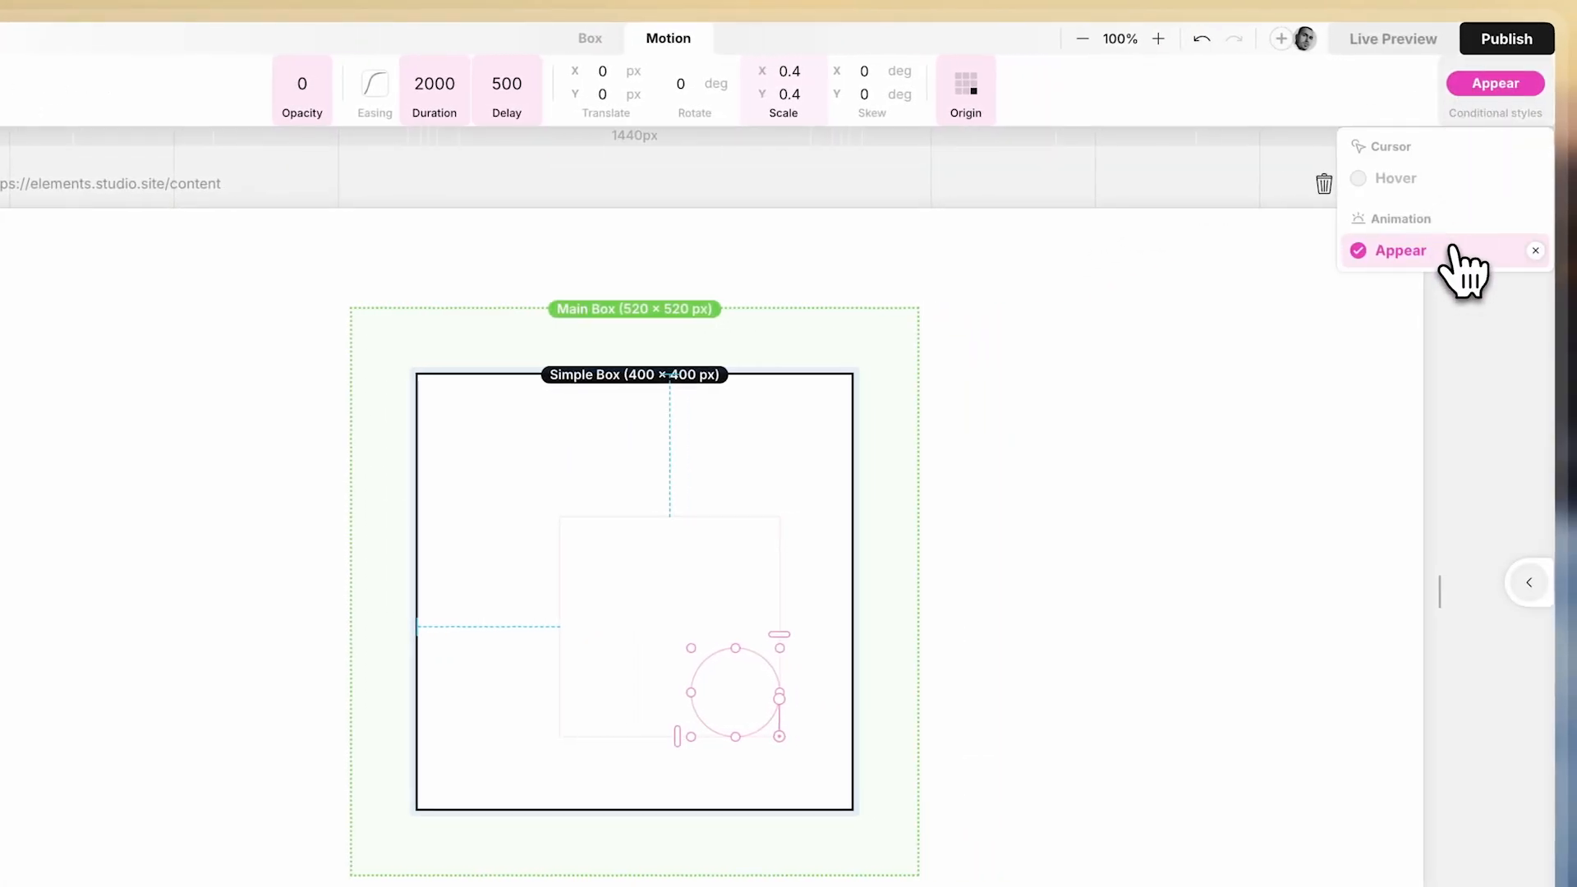
click(1452, 248)
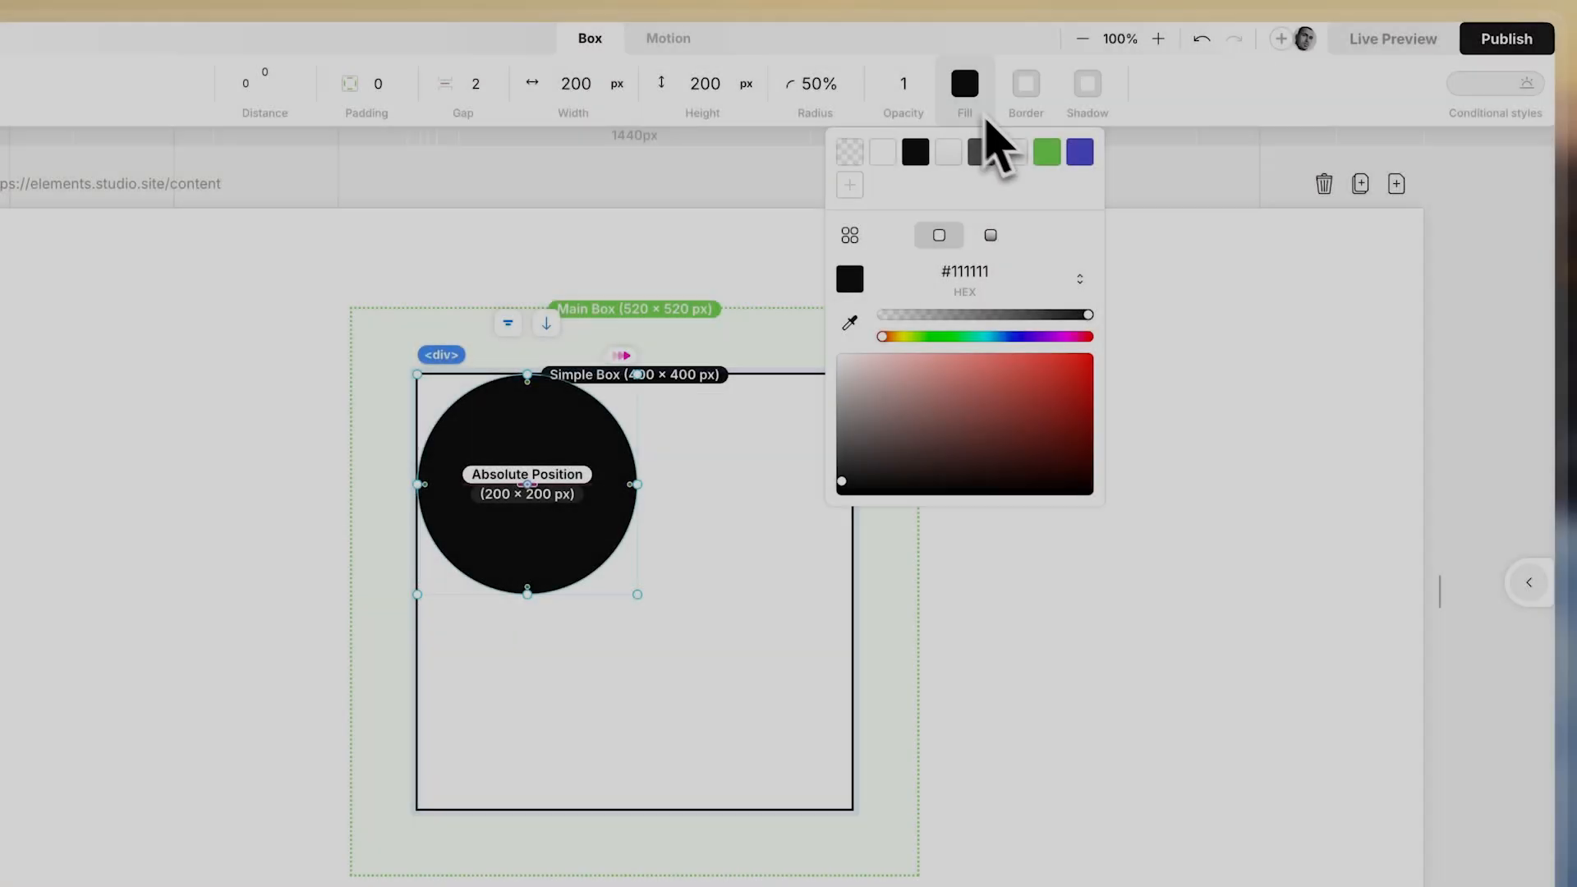
Set the circle's base fill to the blue swatch (#4D4CD0) and switch on its Appear style
click(1079, 154)
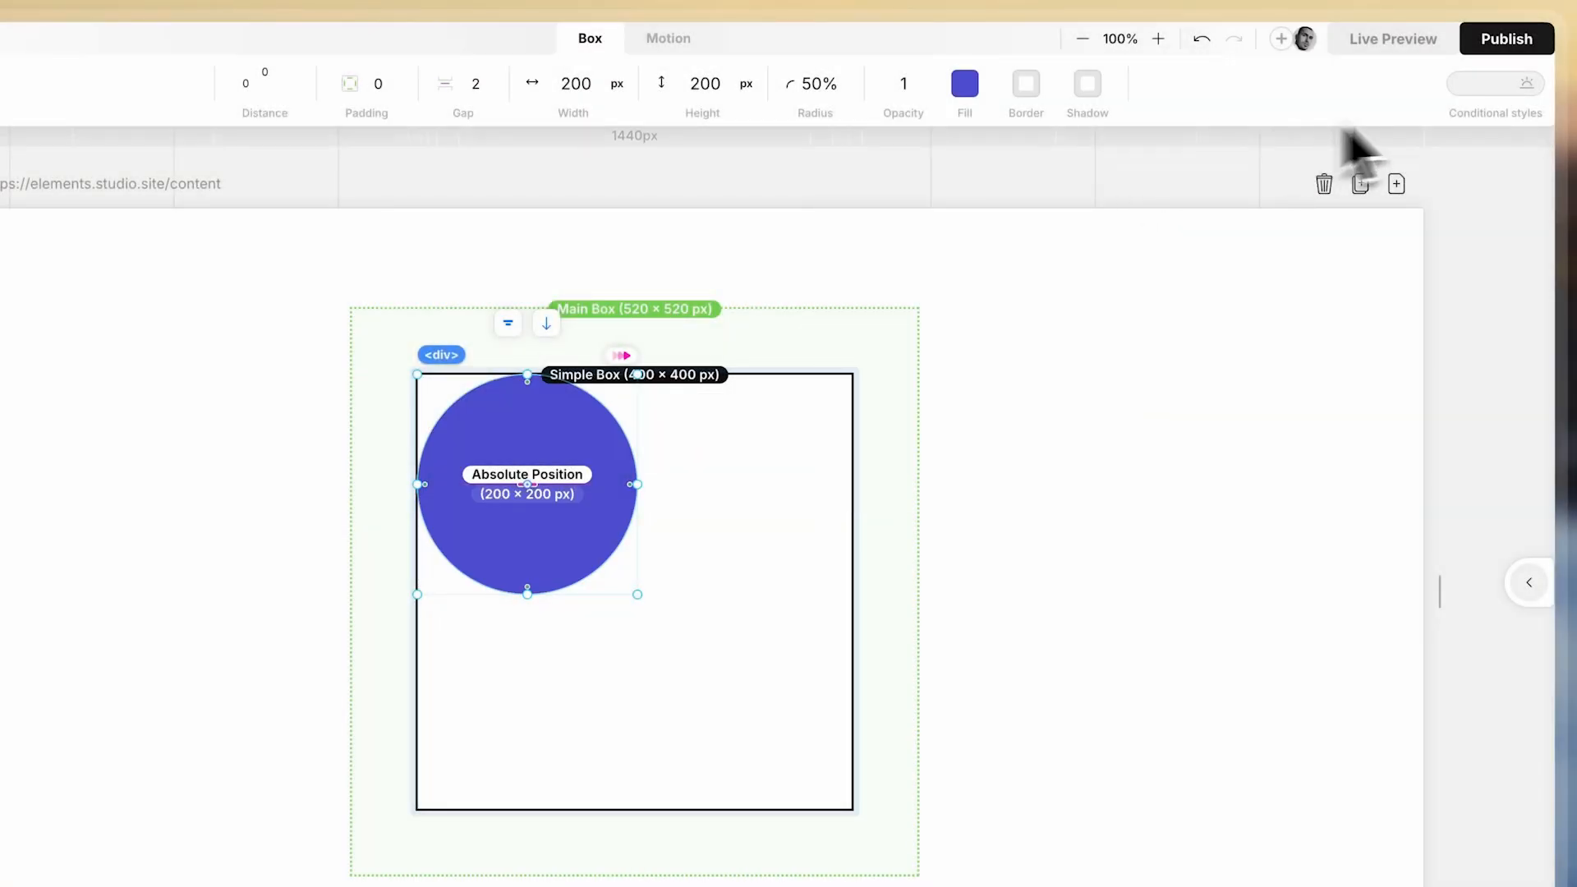
click(1461, 104)
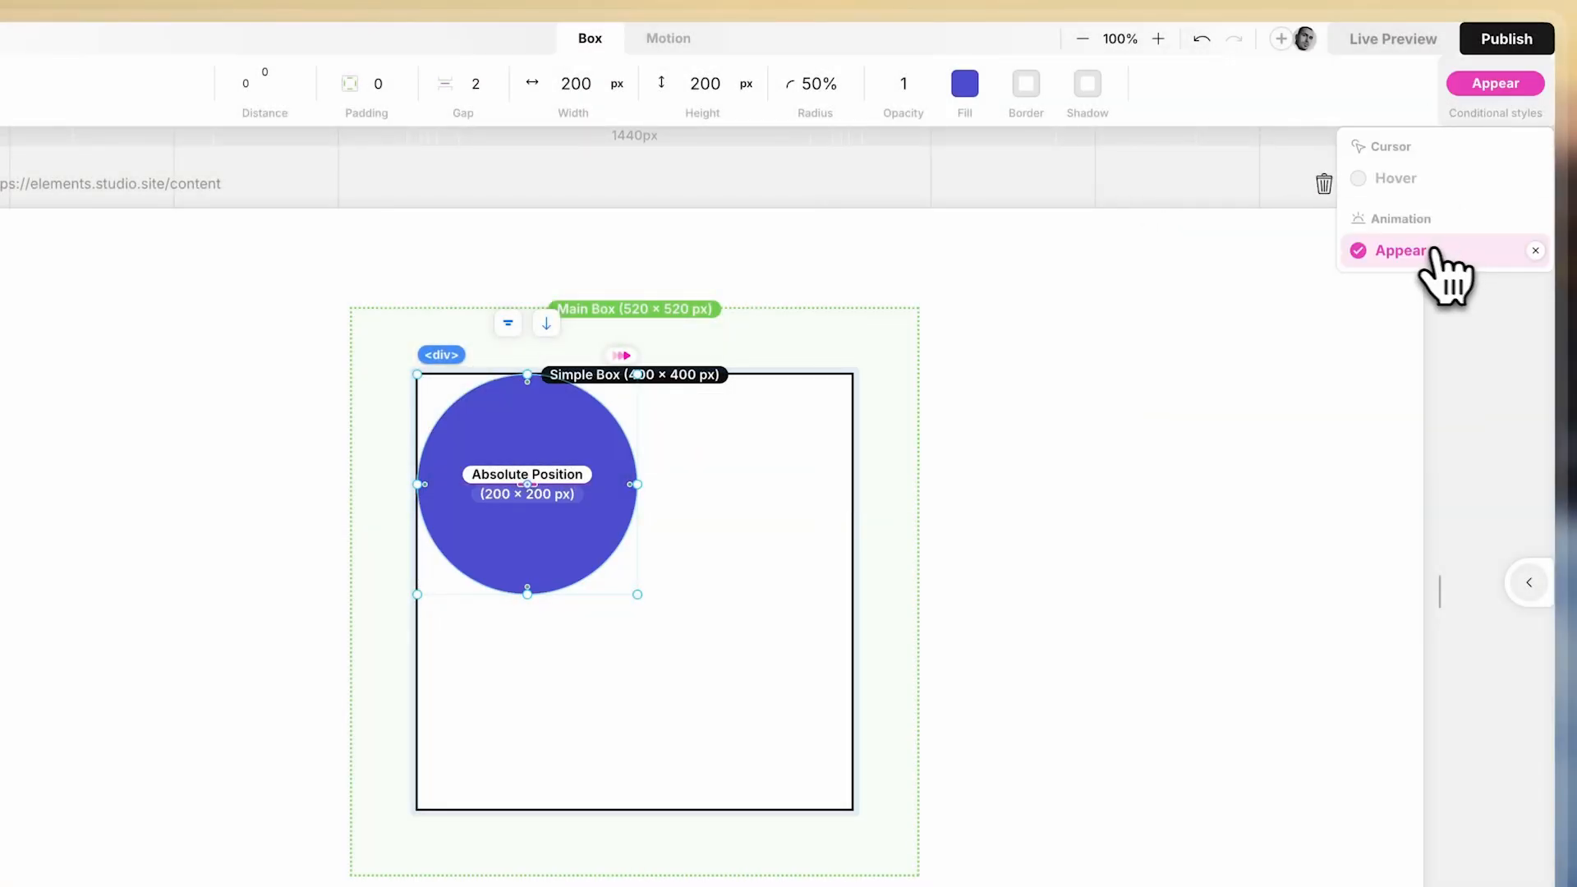
click(1400, 251)
In the Appear style, set the circle's fill to black and its corner radius to 0
click(965, 84)
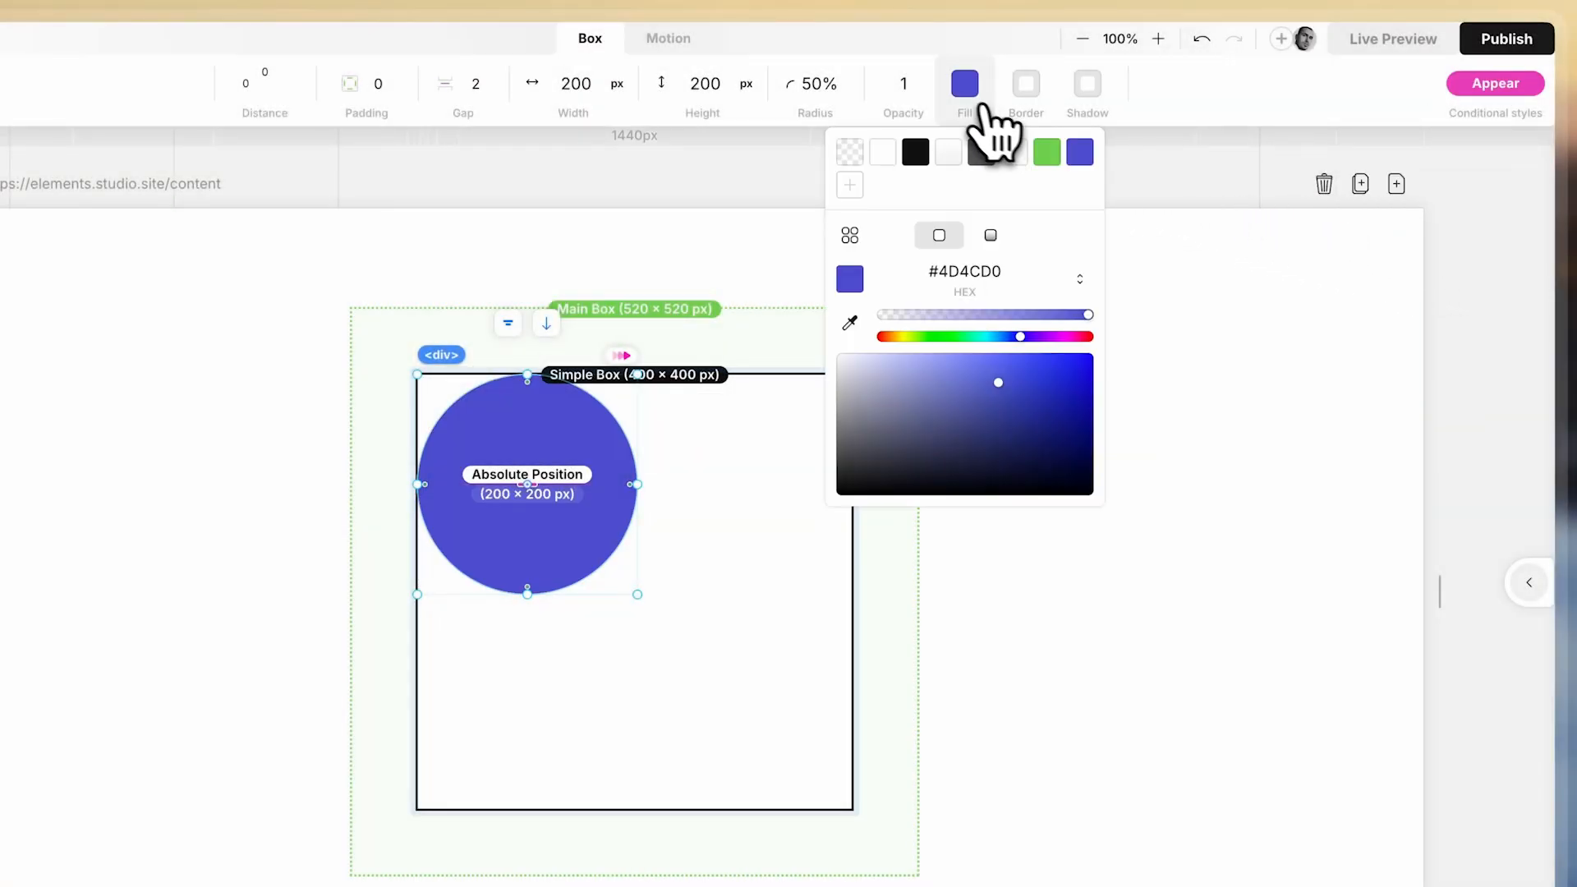
click(915, 153)
click(835, 99)
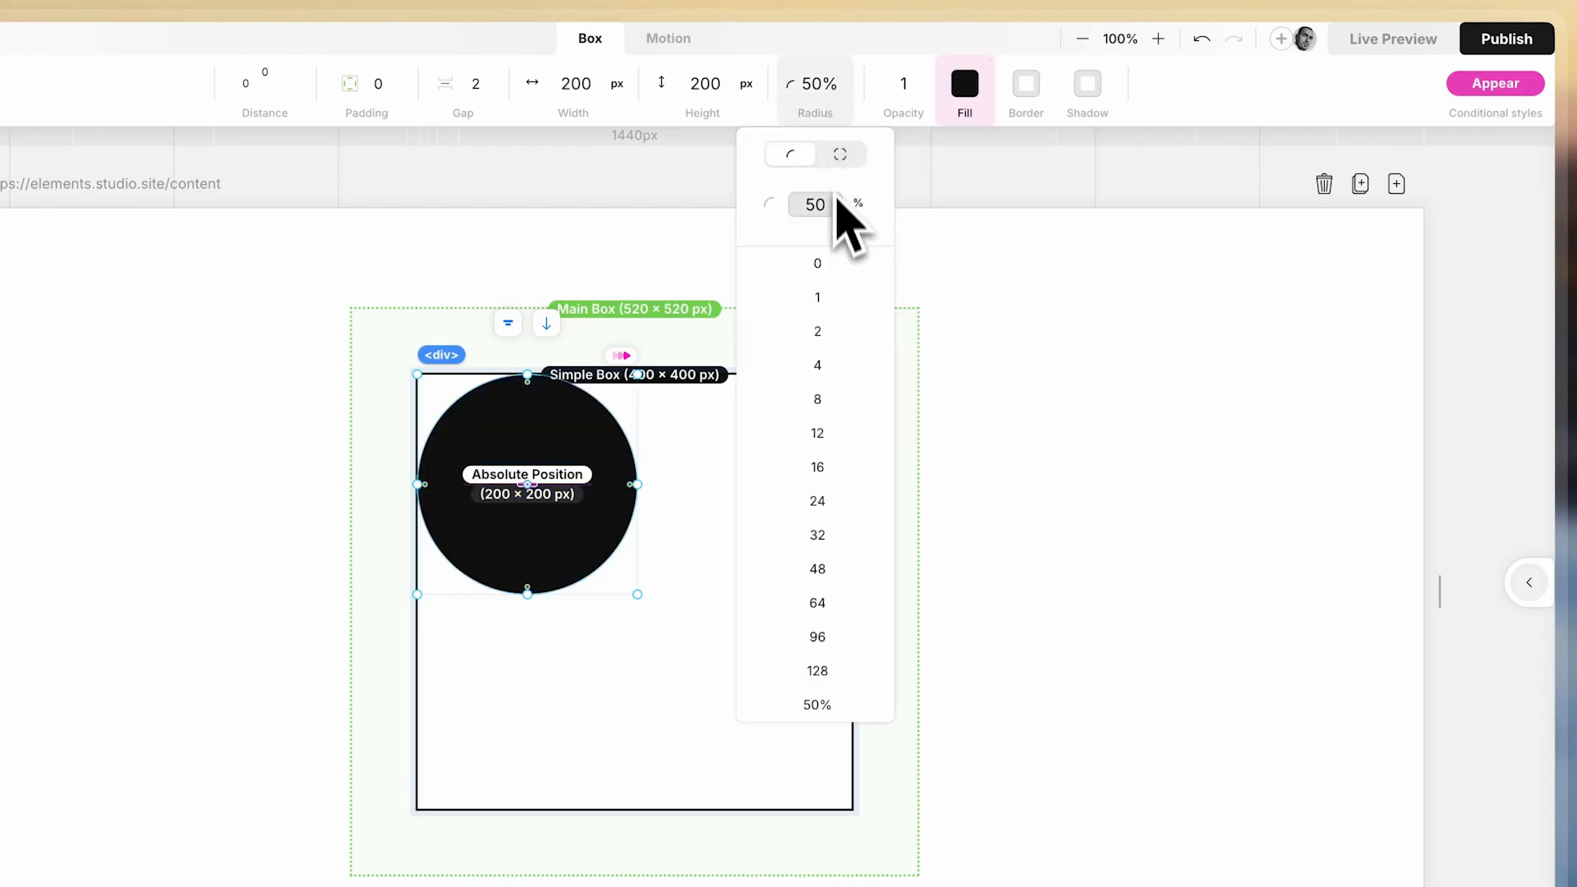
click(829, 262)
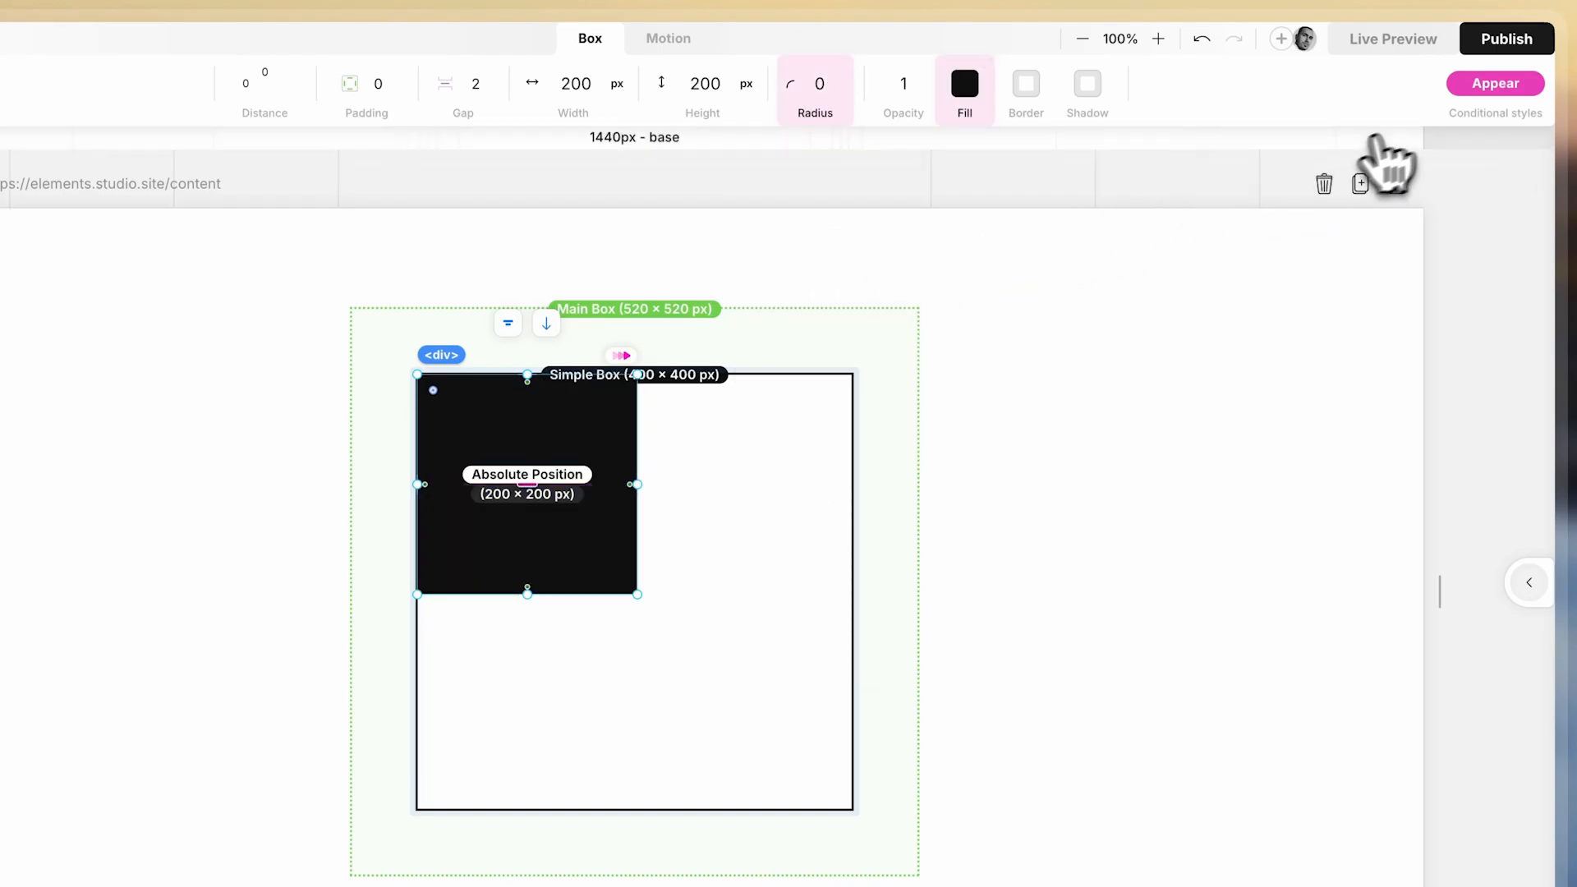
Preview the color and radius transition by switching the Appear style off and back on
click(1493, 85)
click(1475, 250)
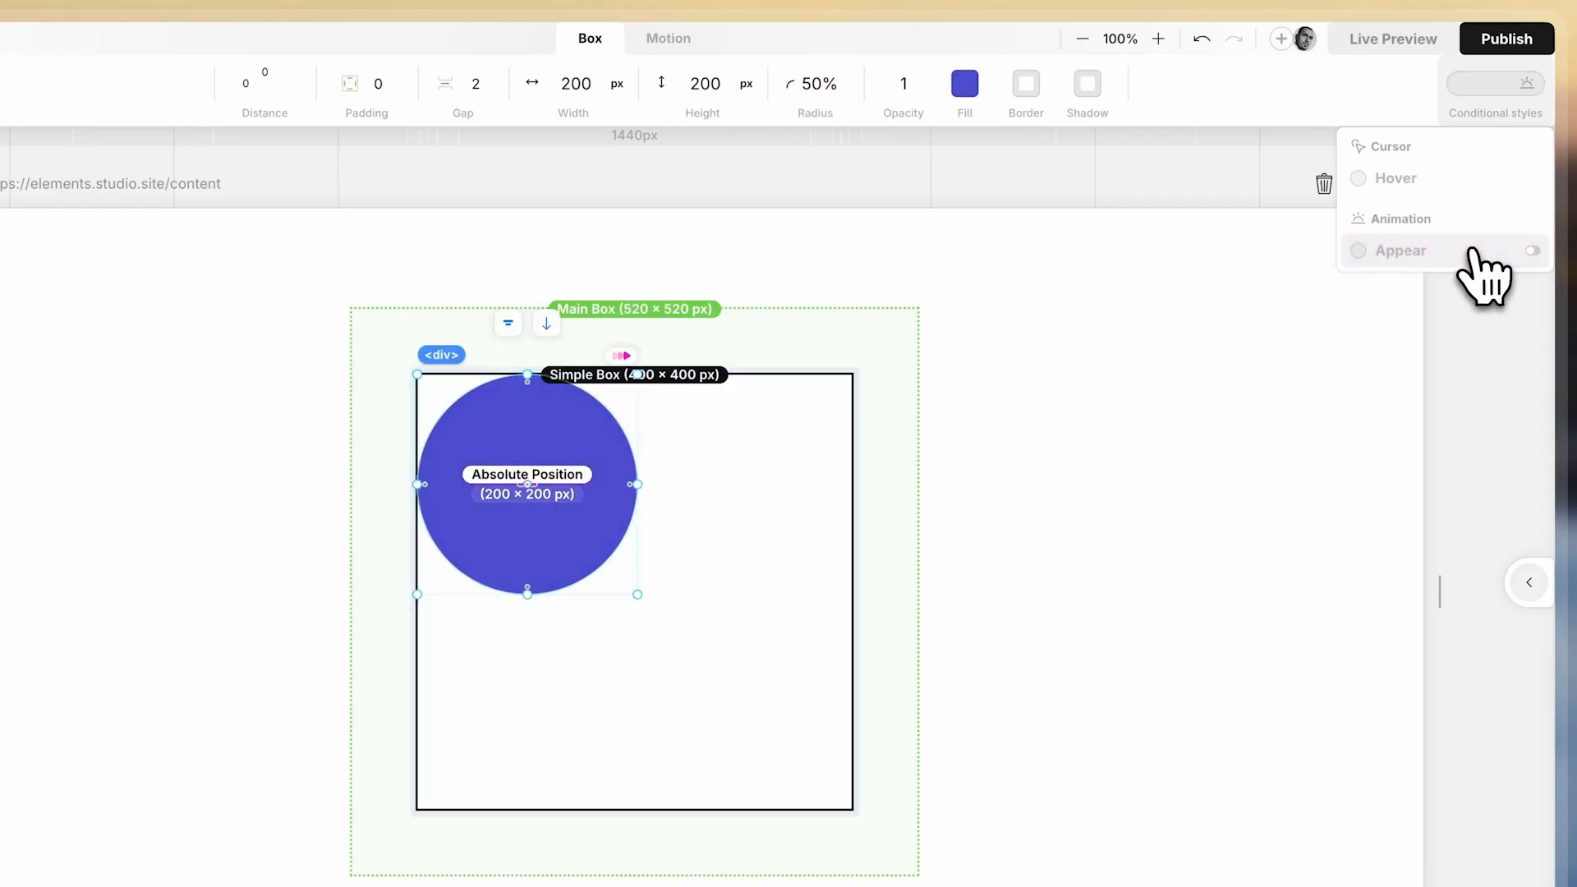
click(1476, 251)
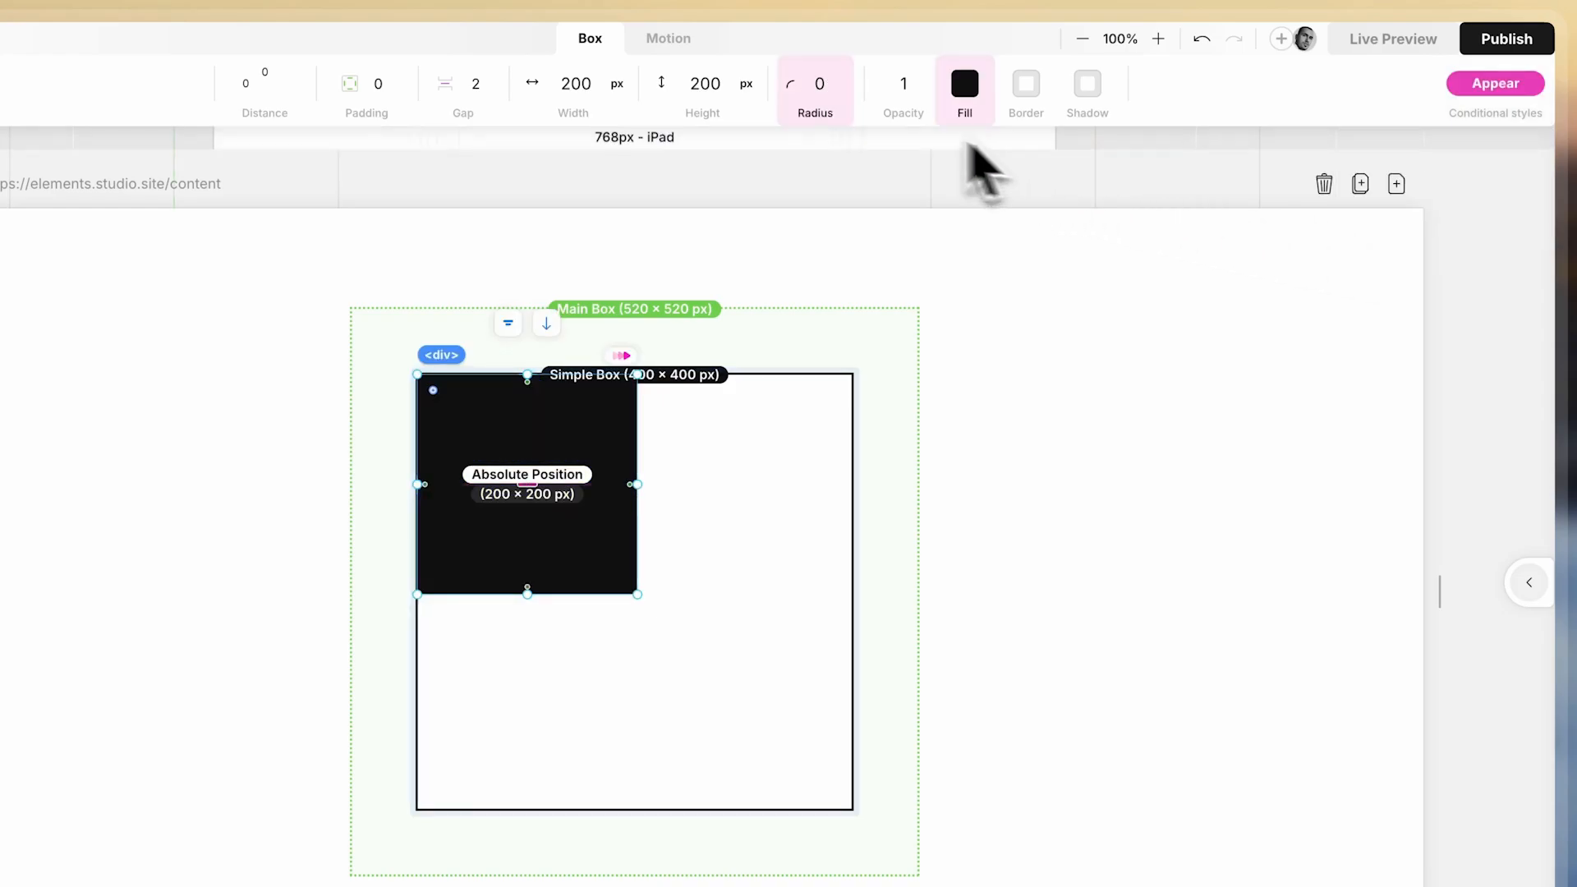
In the Appear style, change the shape's height and width units to percent and set both to 100%
click(747, 105)
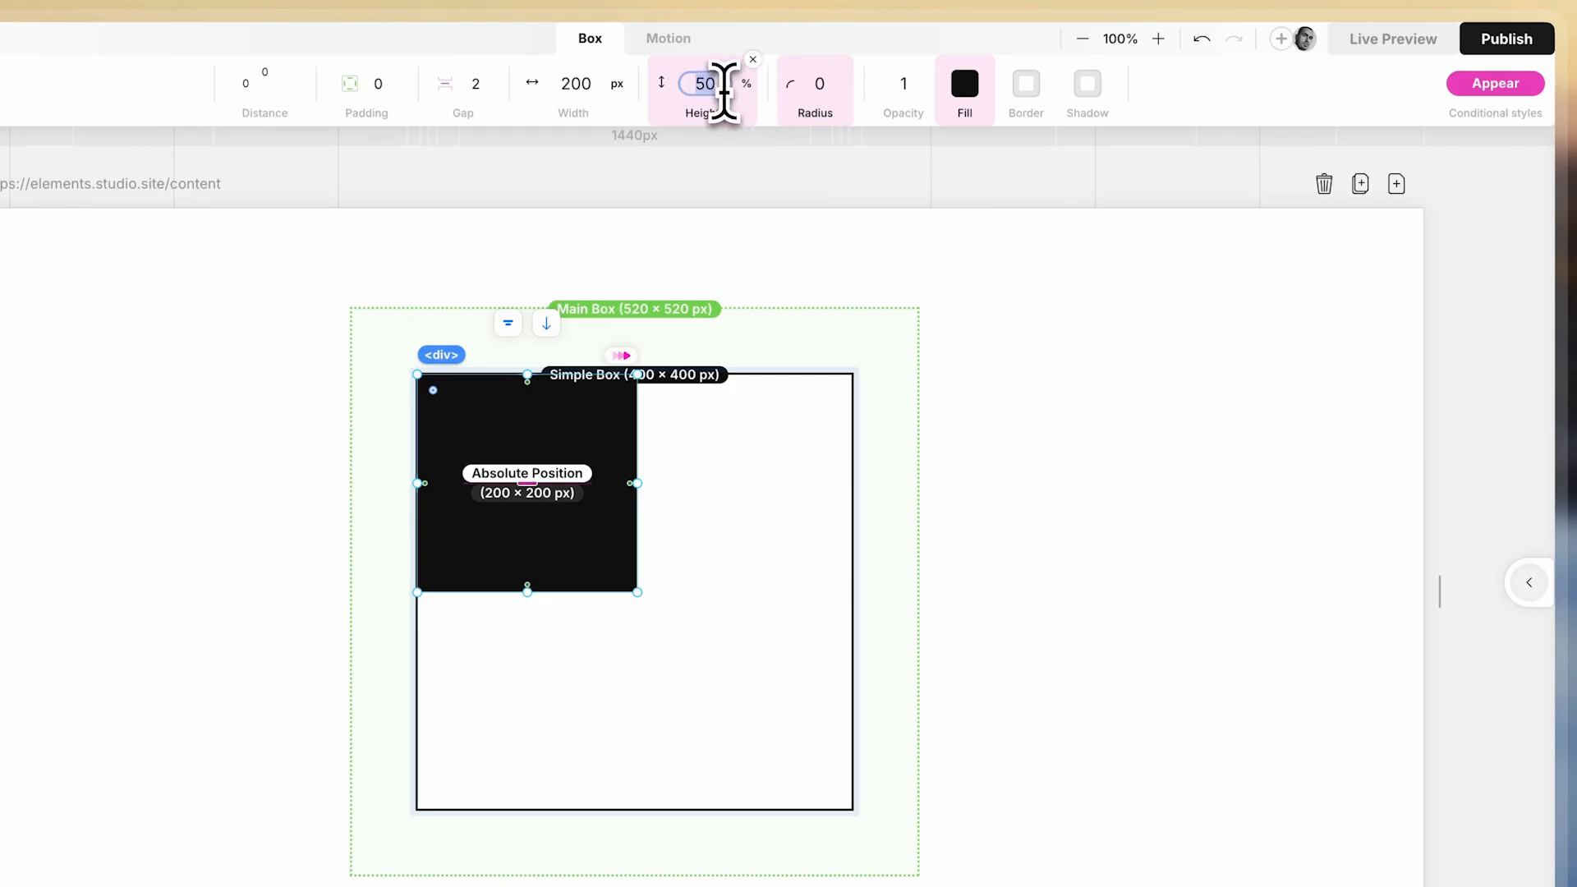
click(723, 93)
text(100)
key(Return)
click(618, 86)
click(618, 105)
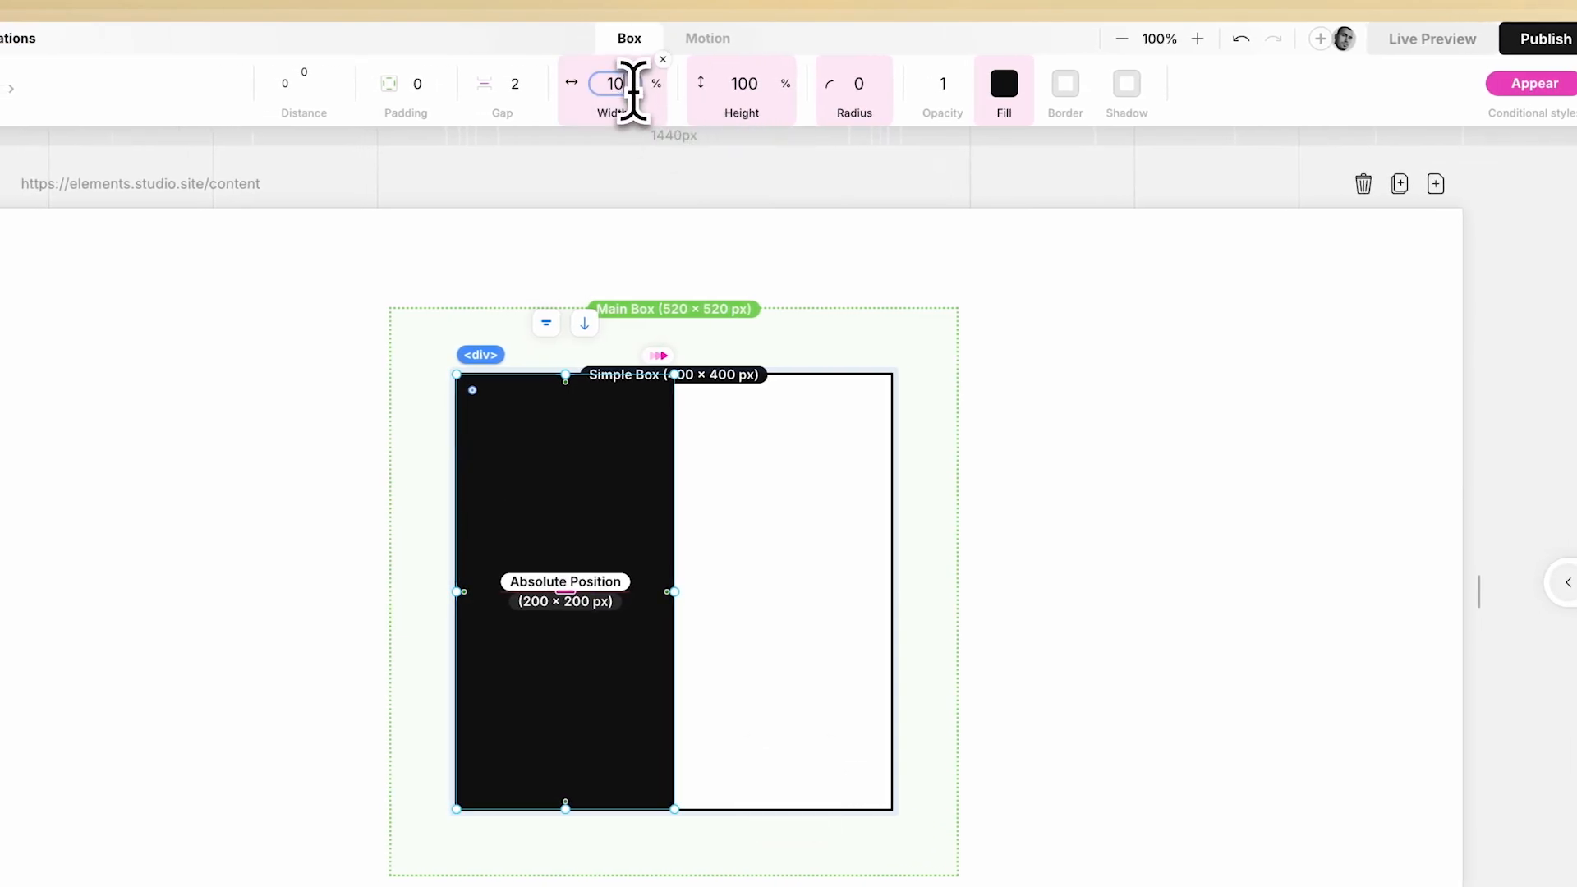
text(100)
key(Return)
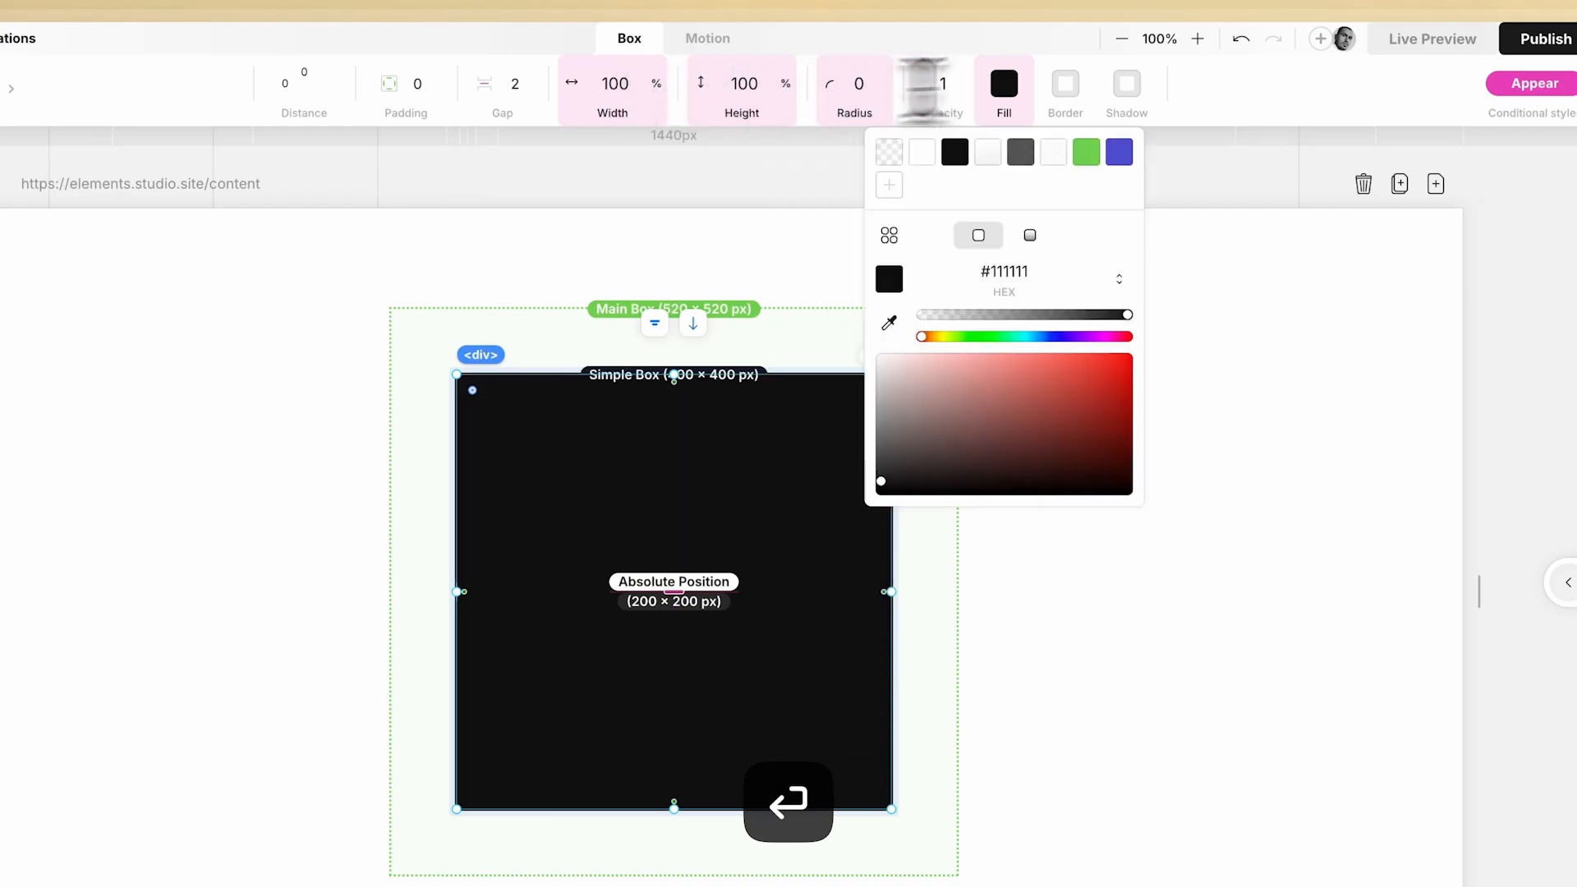
Preview the full-size black square turning into the blue circle by toggling the Appear style off, on and off
click(1532, 83)
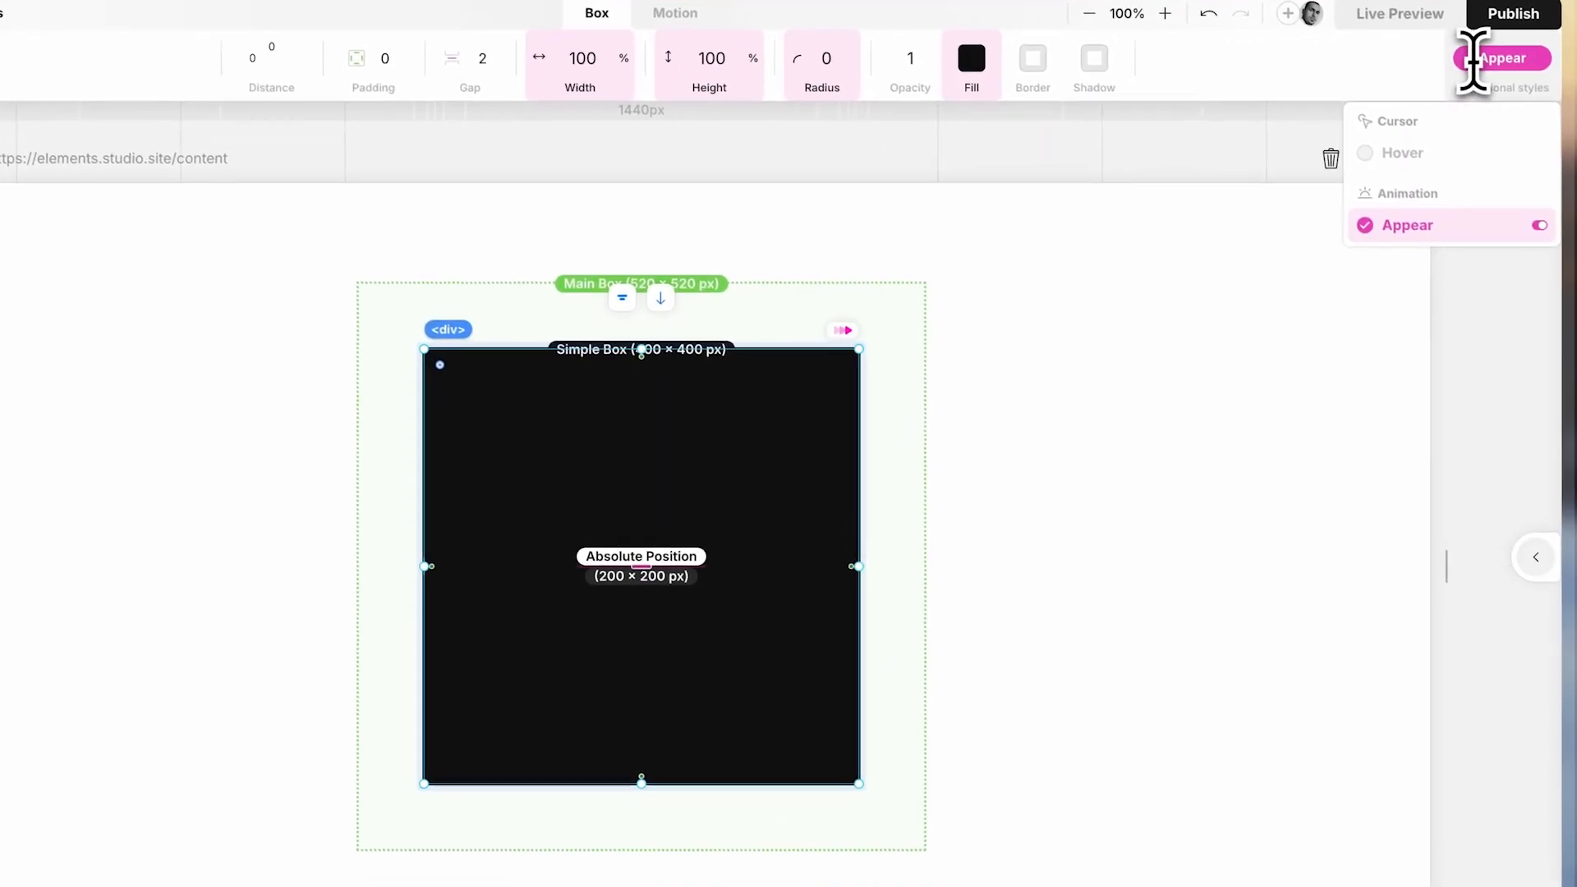
click(1458, 219)
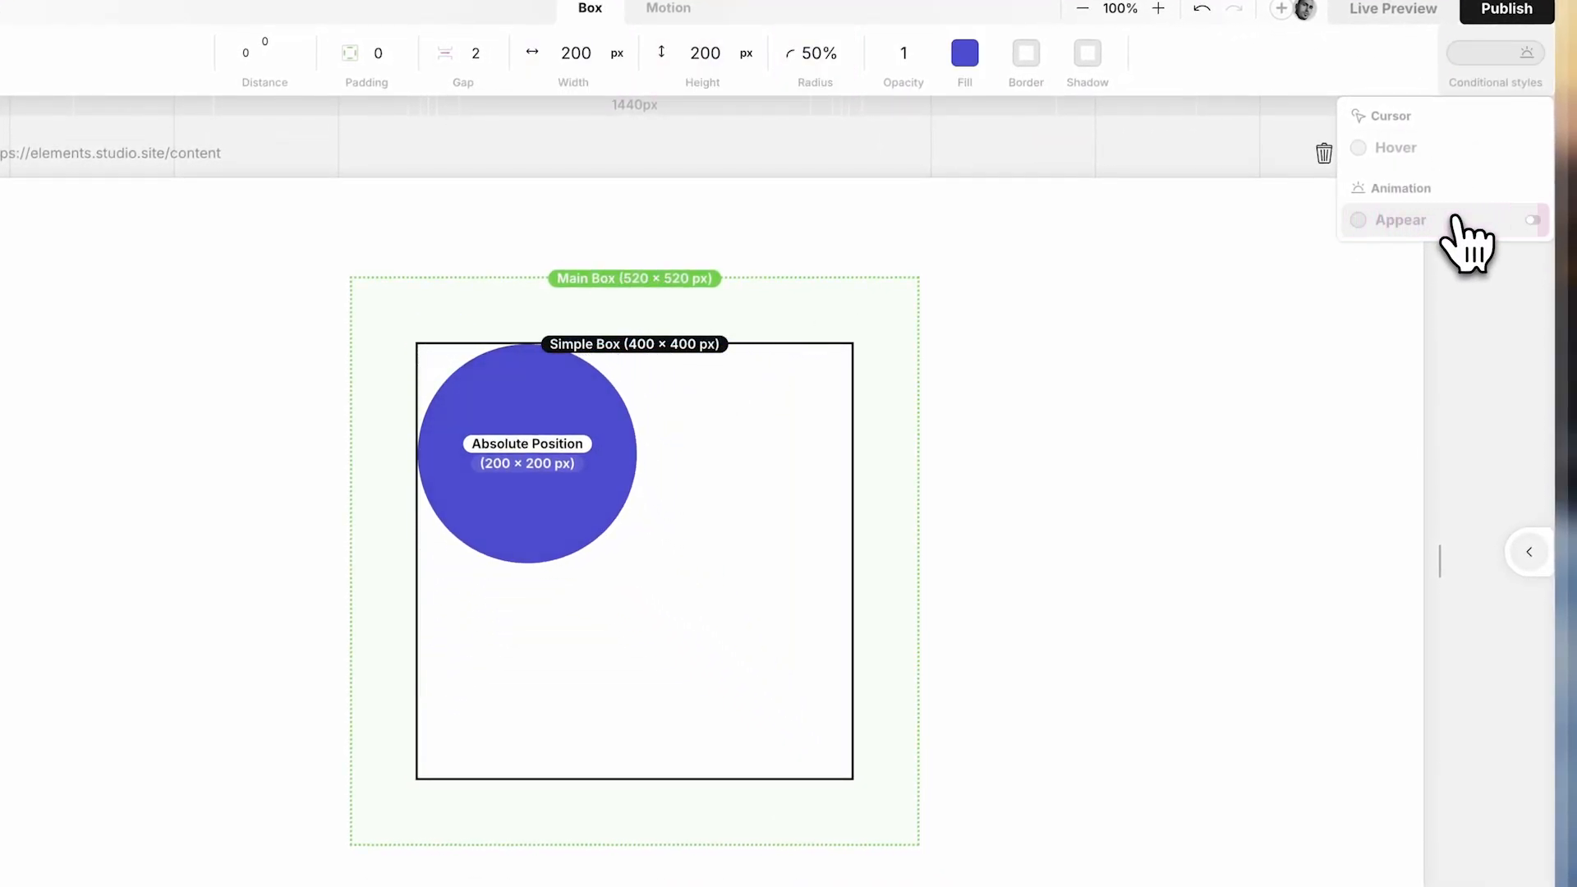
click(1459, 220)
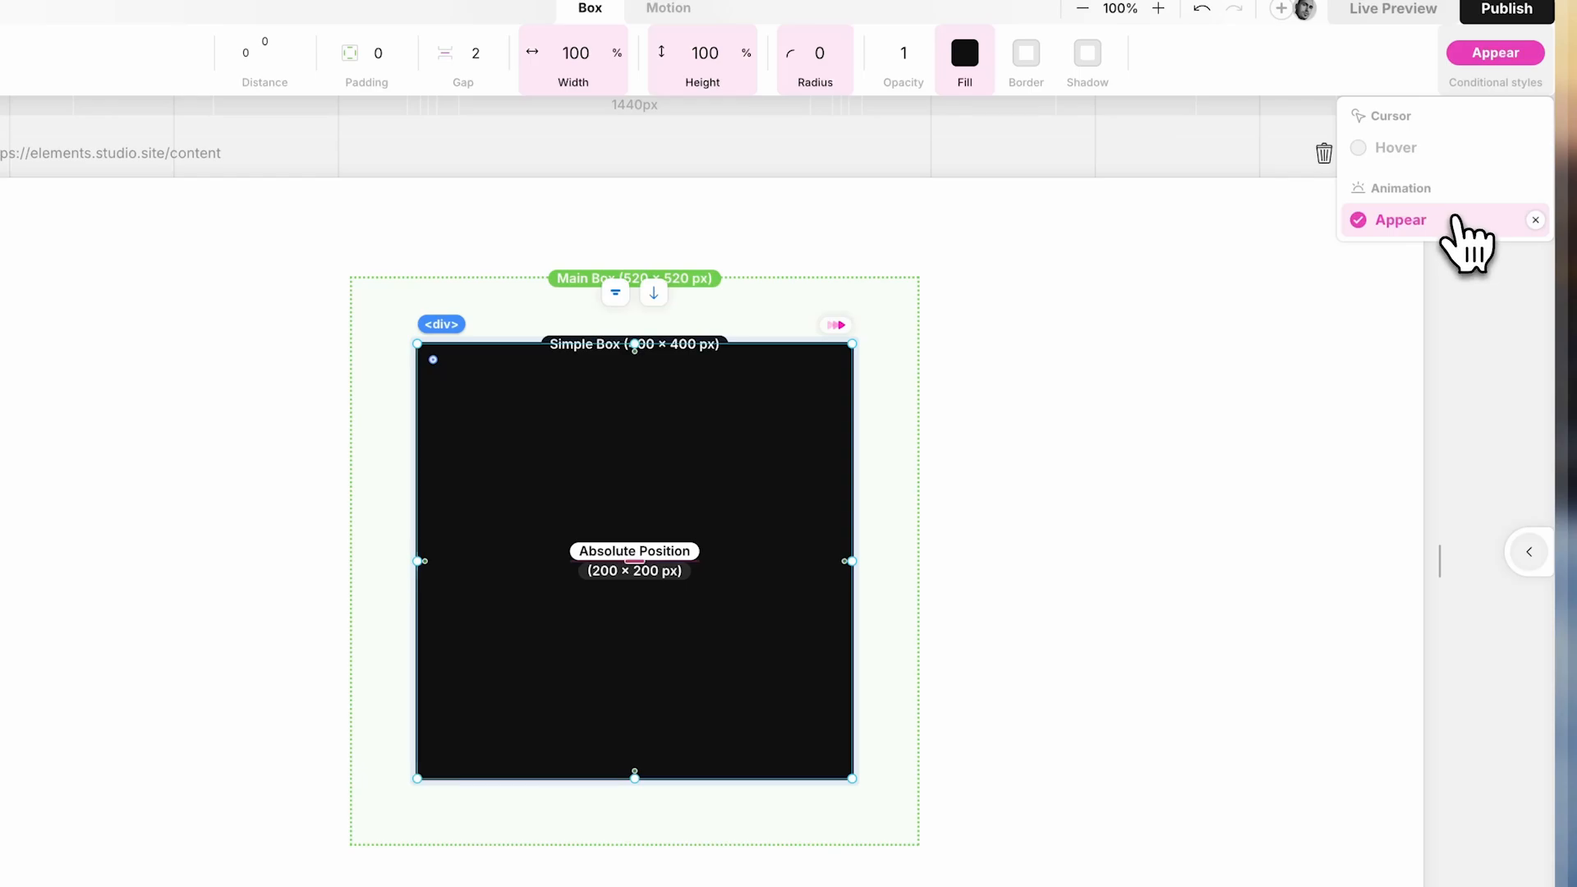
click(1459, 219)
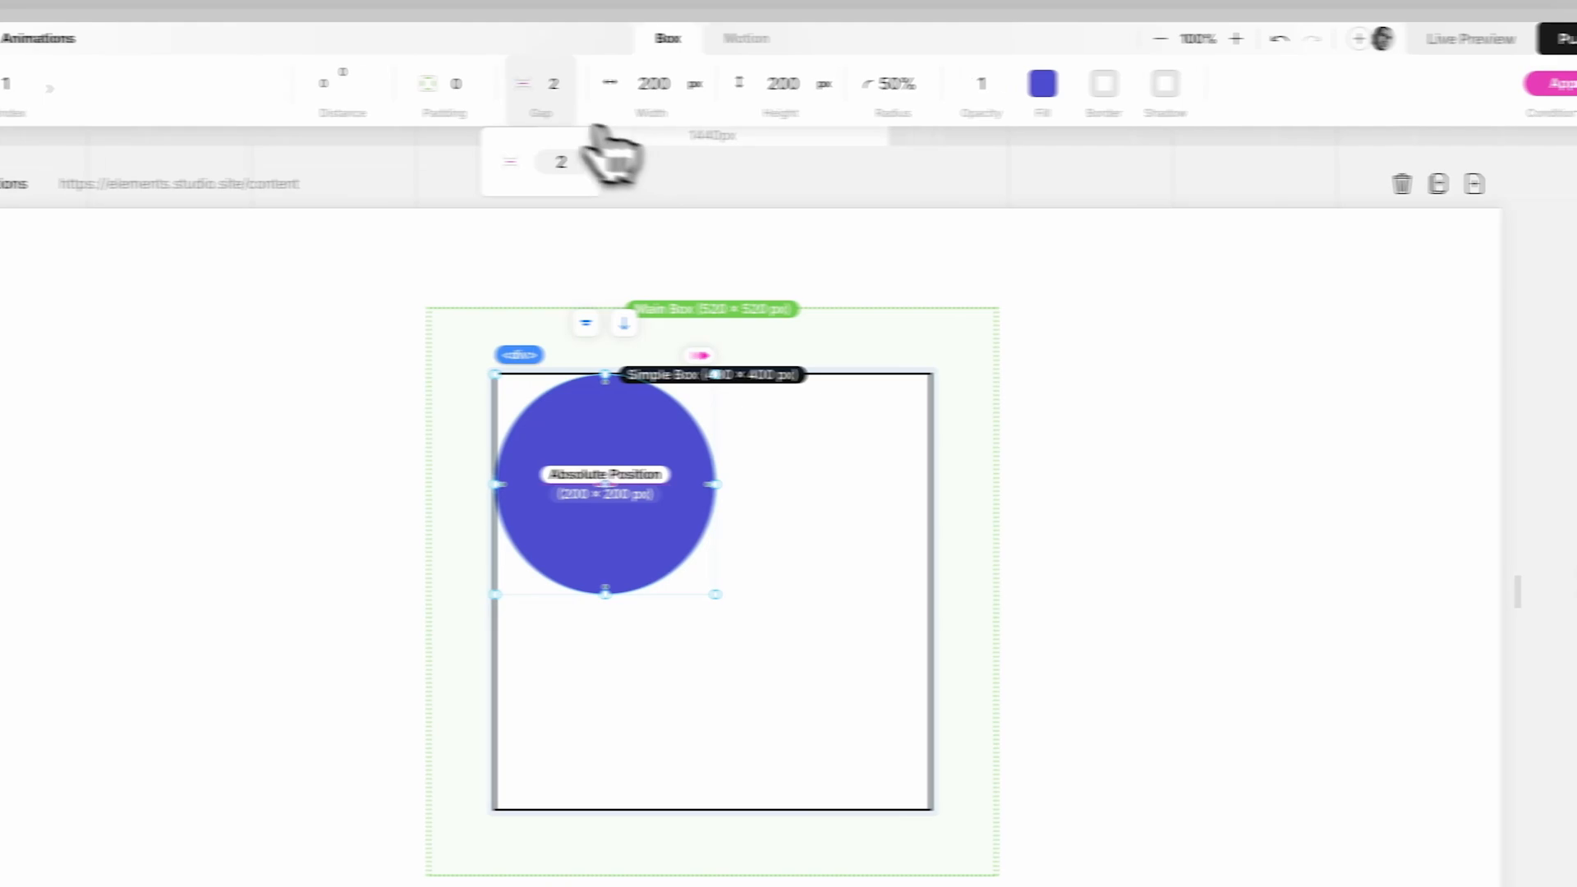
In the blue circle's Appear style, set the top and left distances to 196 each
mouse_move(368, 88)
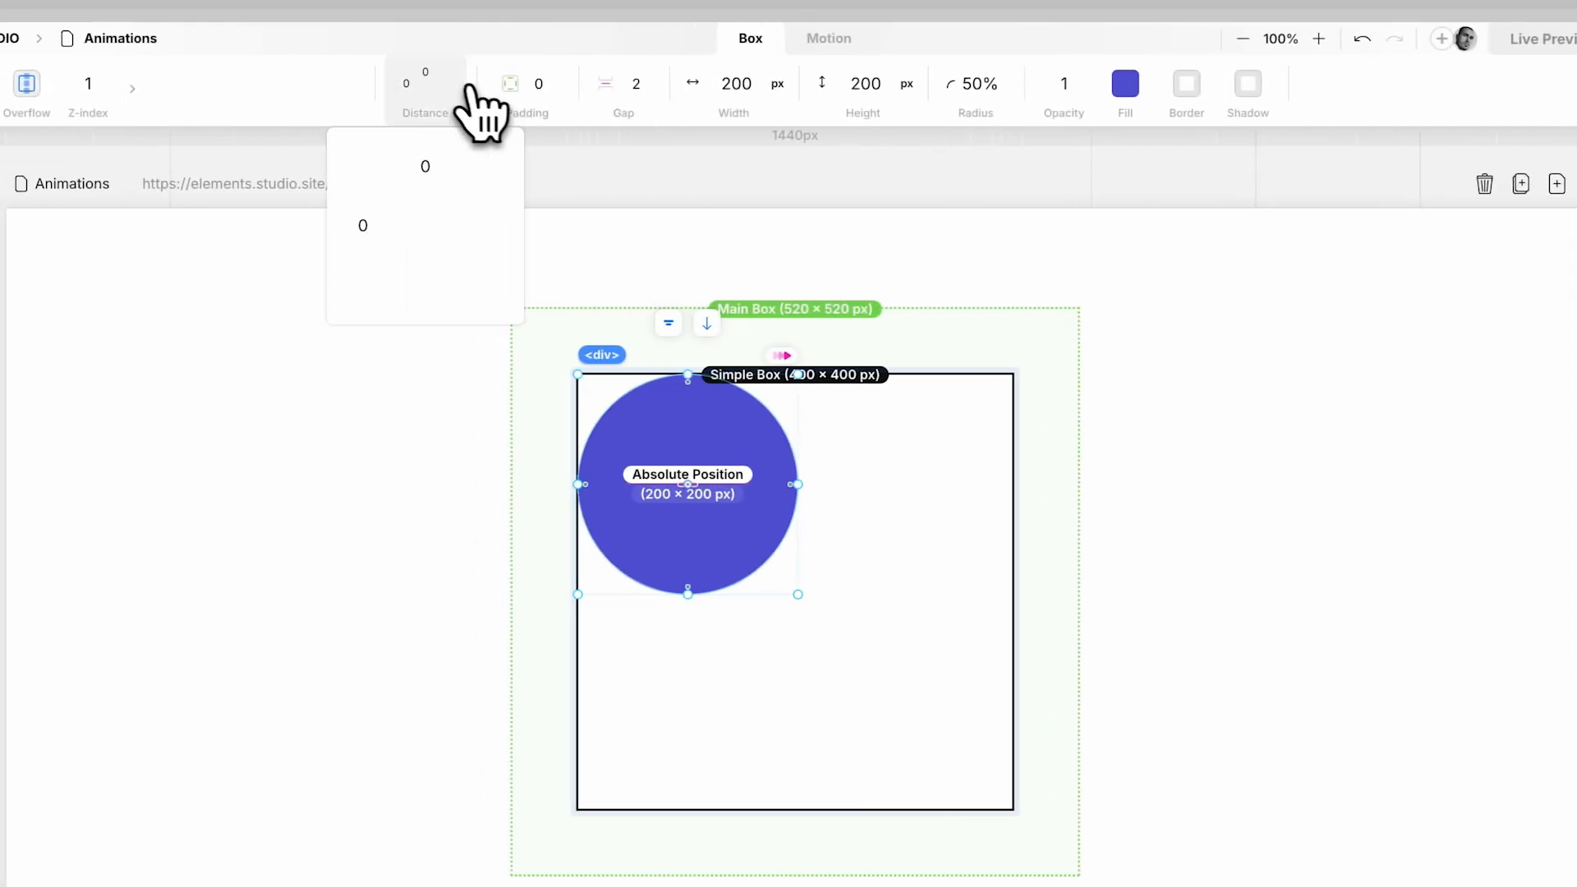
click(443, 164)
text(196)
key(Return)
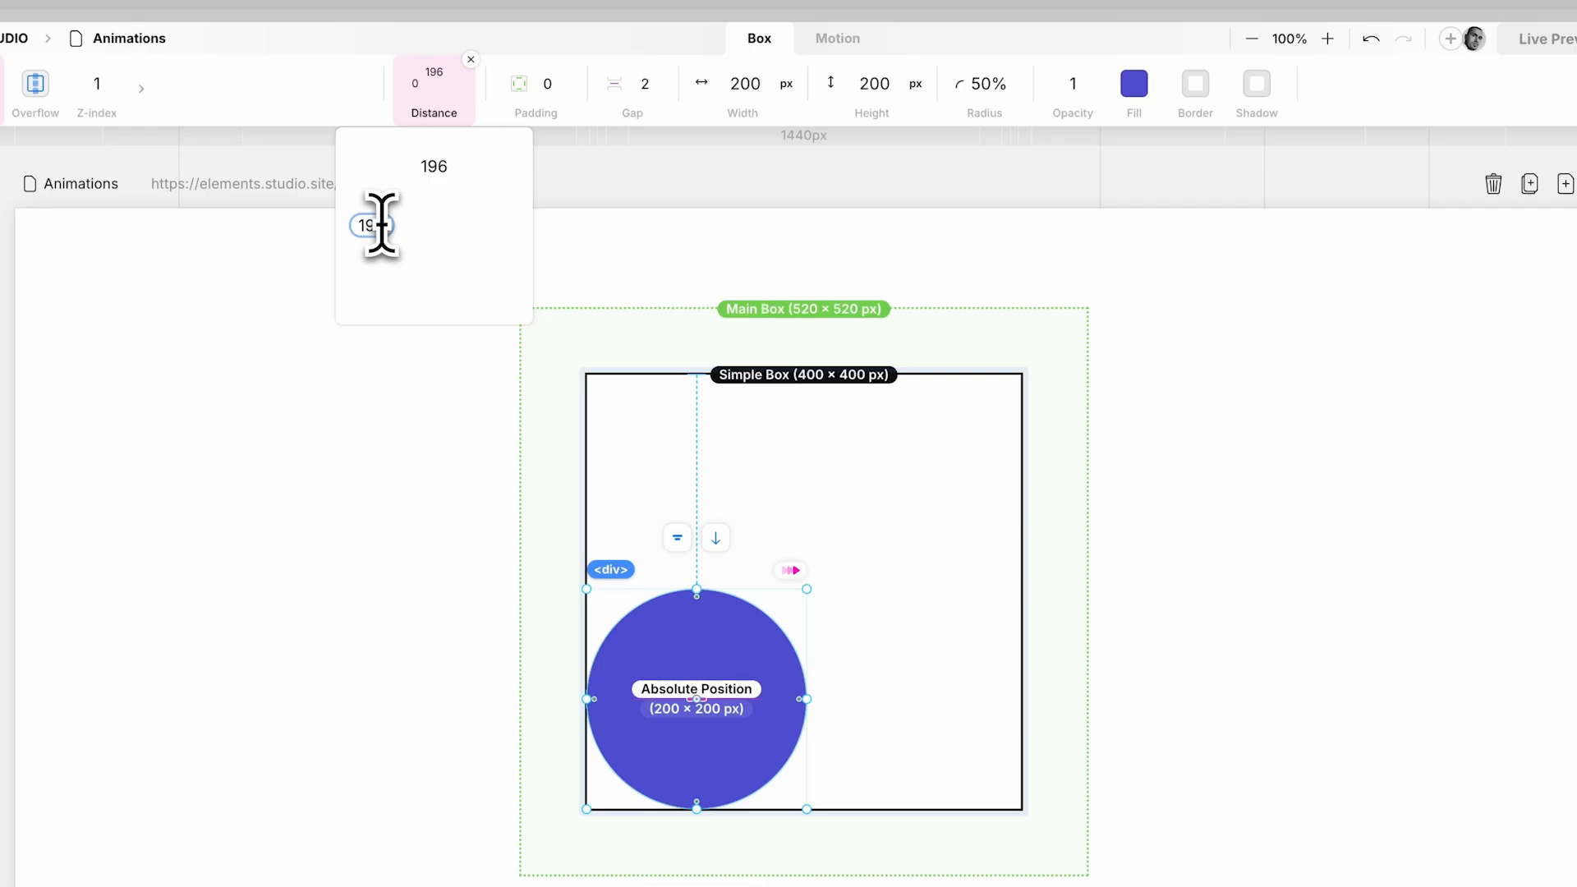
click(382, 224)
text(196)
key(Return)
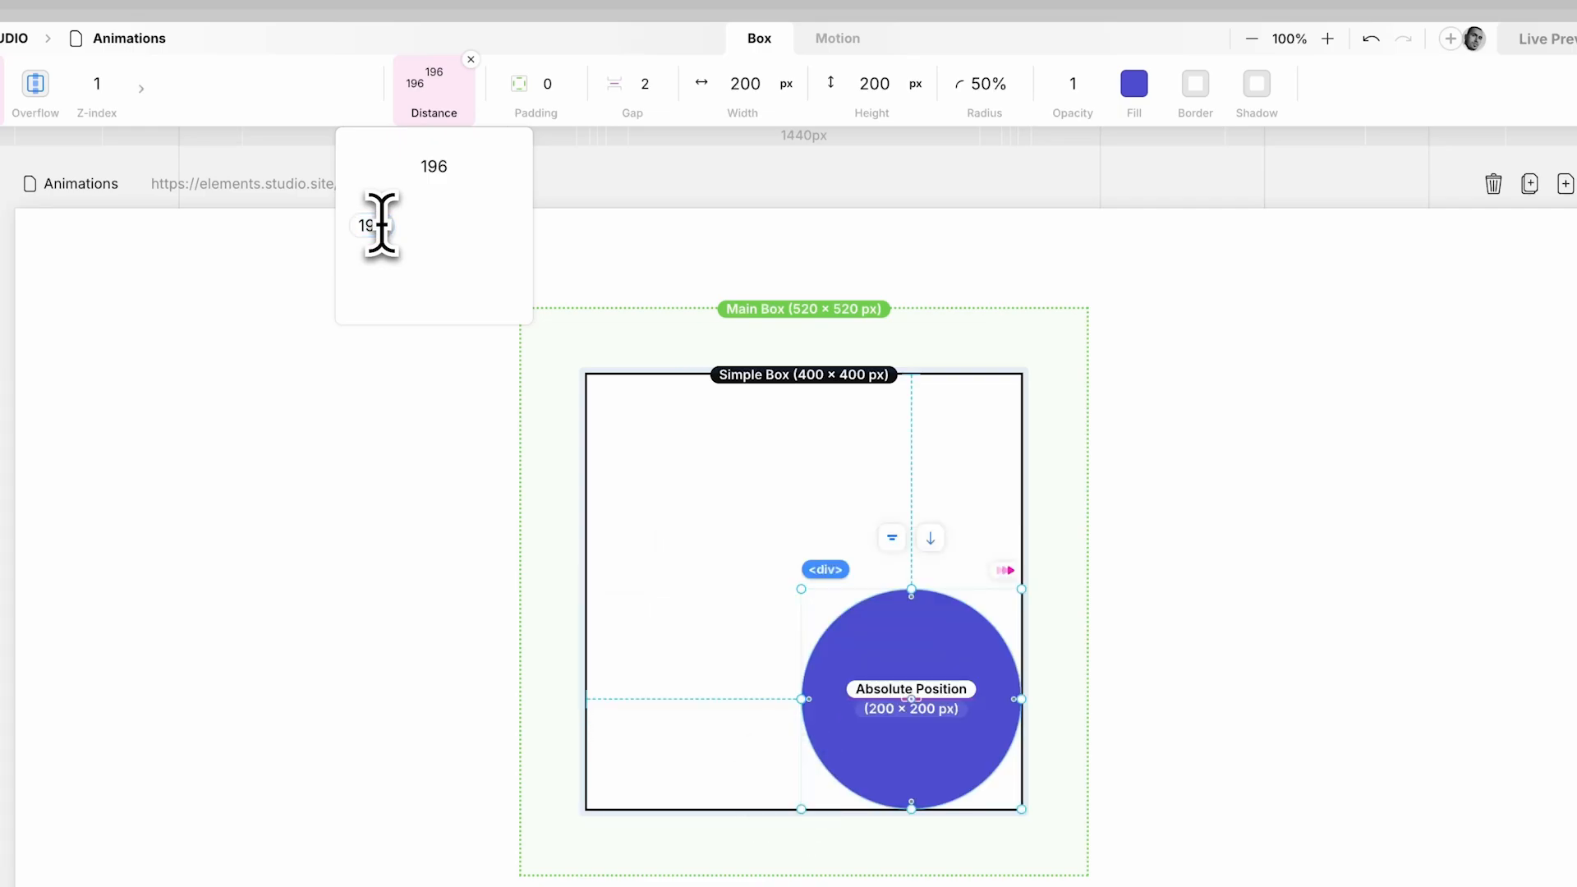
Preview the blue circle's movement across Simple Box by switching its Appear style off and back on
click(1490, 83)
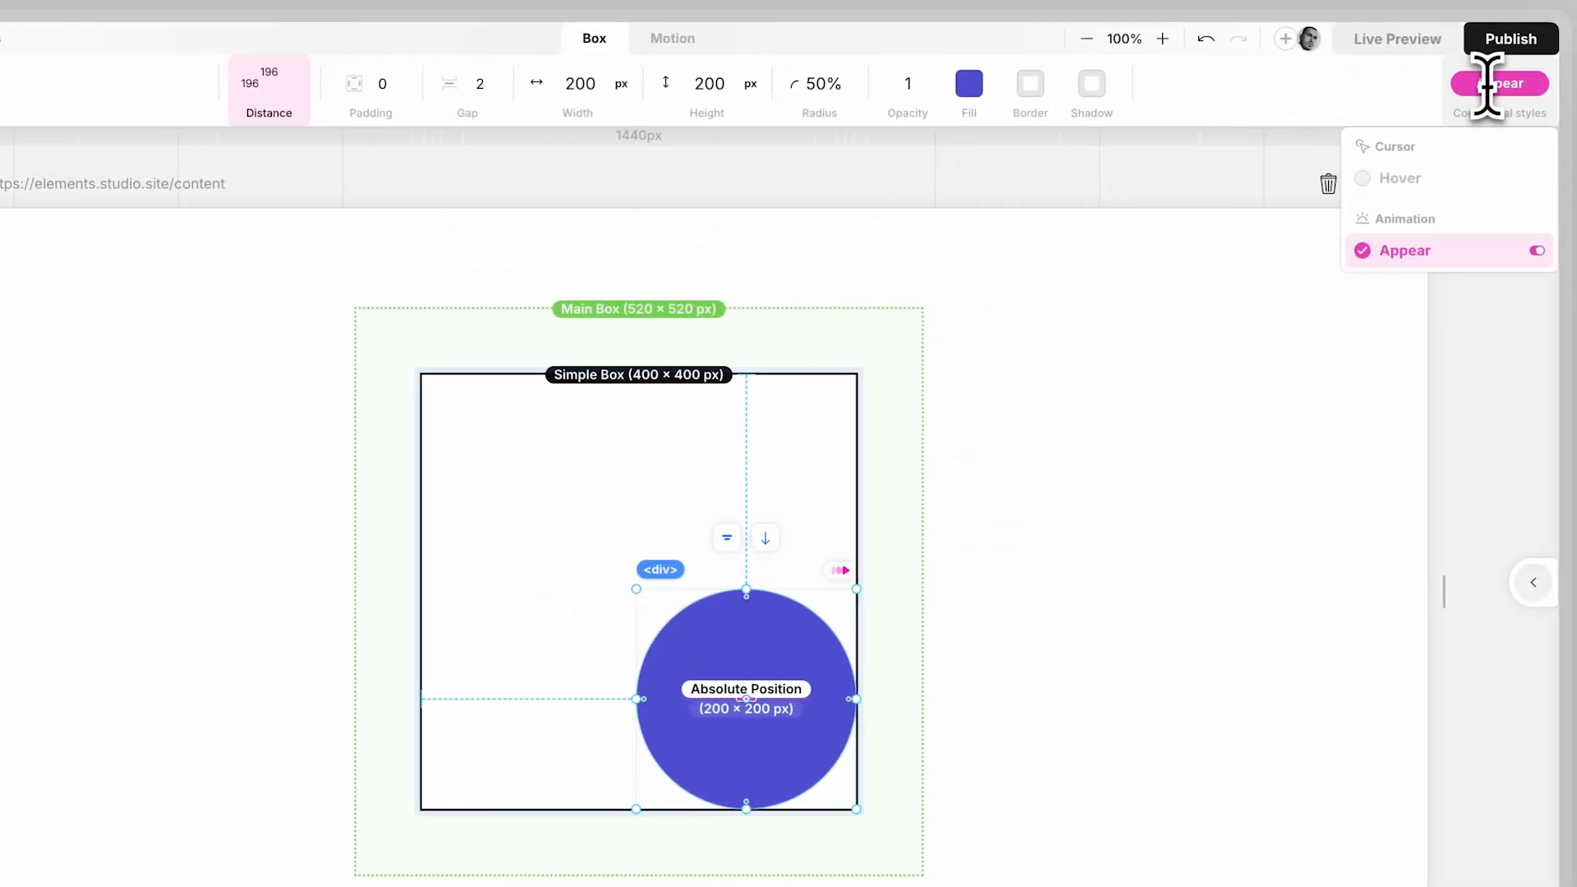
click(1458, 250)
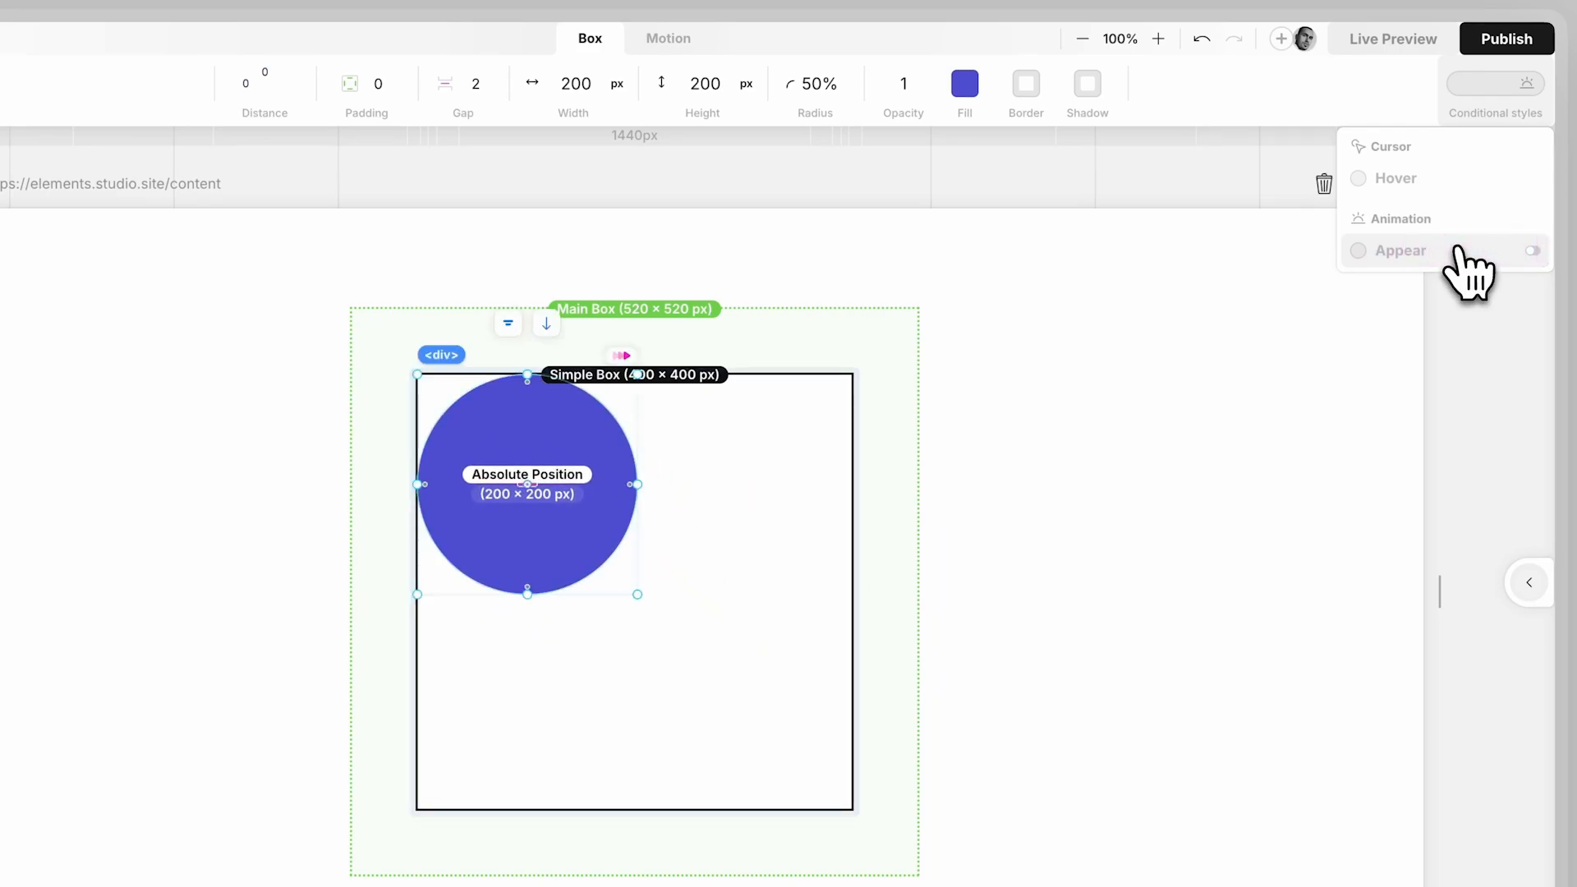
click(1459, 251)
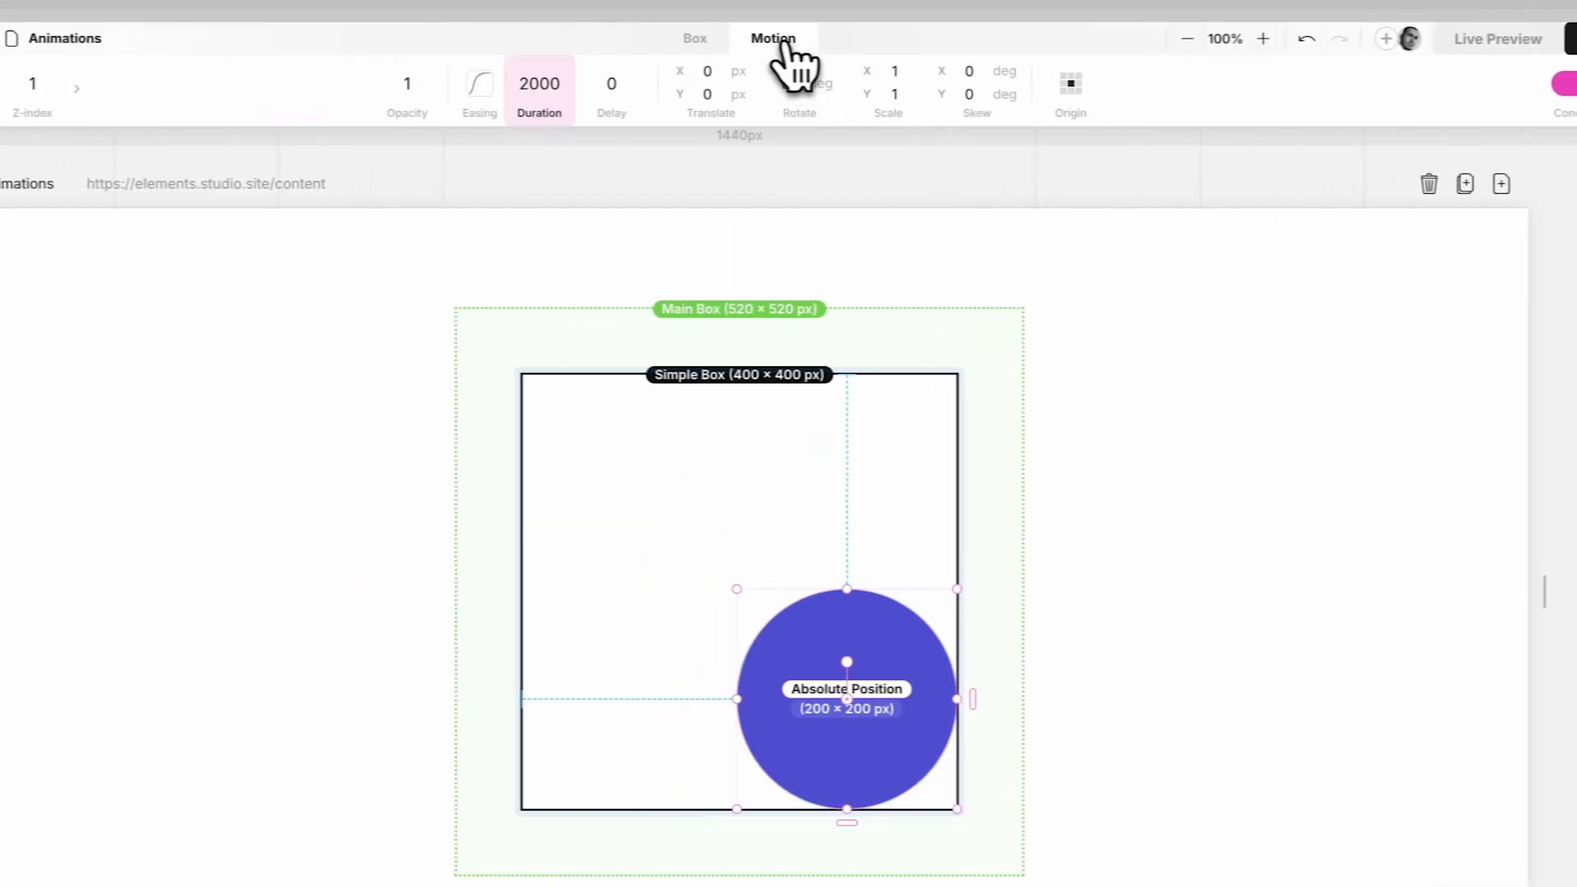
Set the circle's Appear easing to the custom curve cubic-bezier(0.4, 0.4, 0, 1.4) and preview the movement
click(780, 45)
click(574, 86)
click(488, 92)
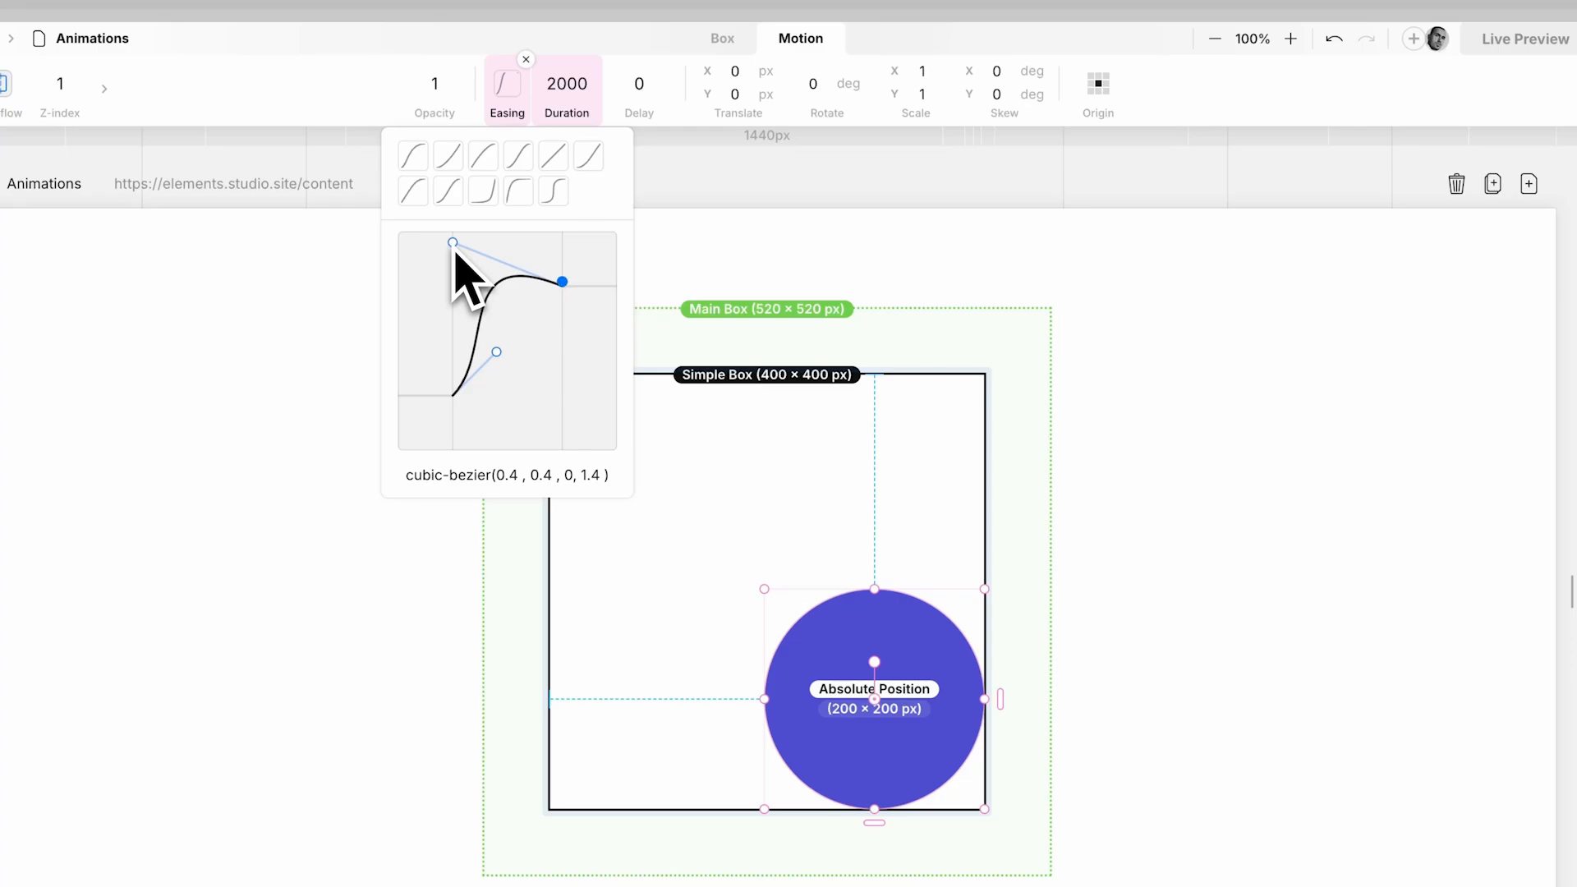
mouse_move(1480, 113)
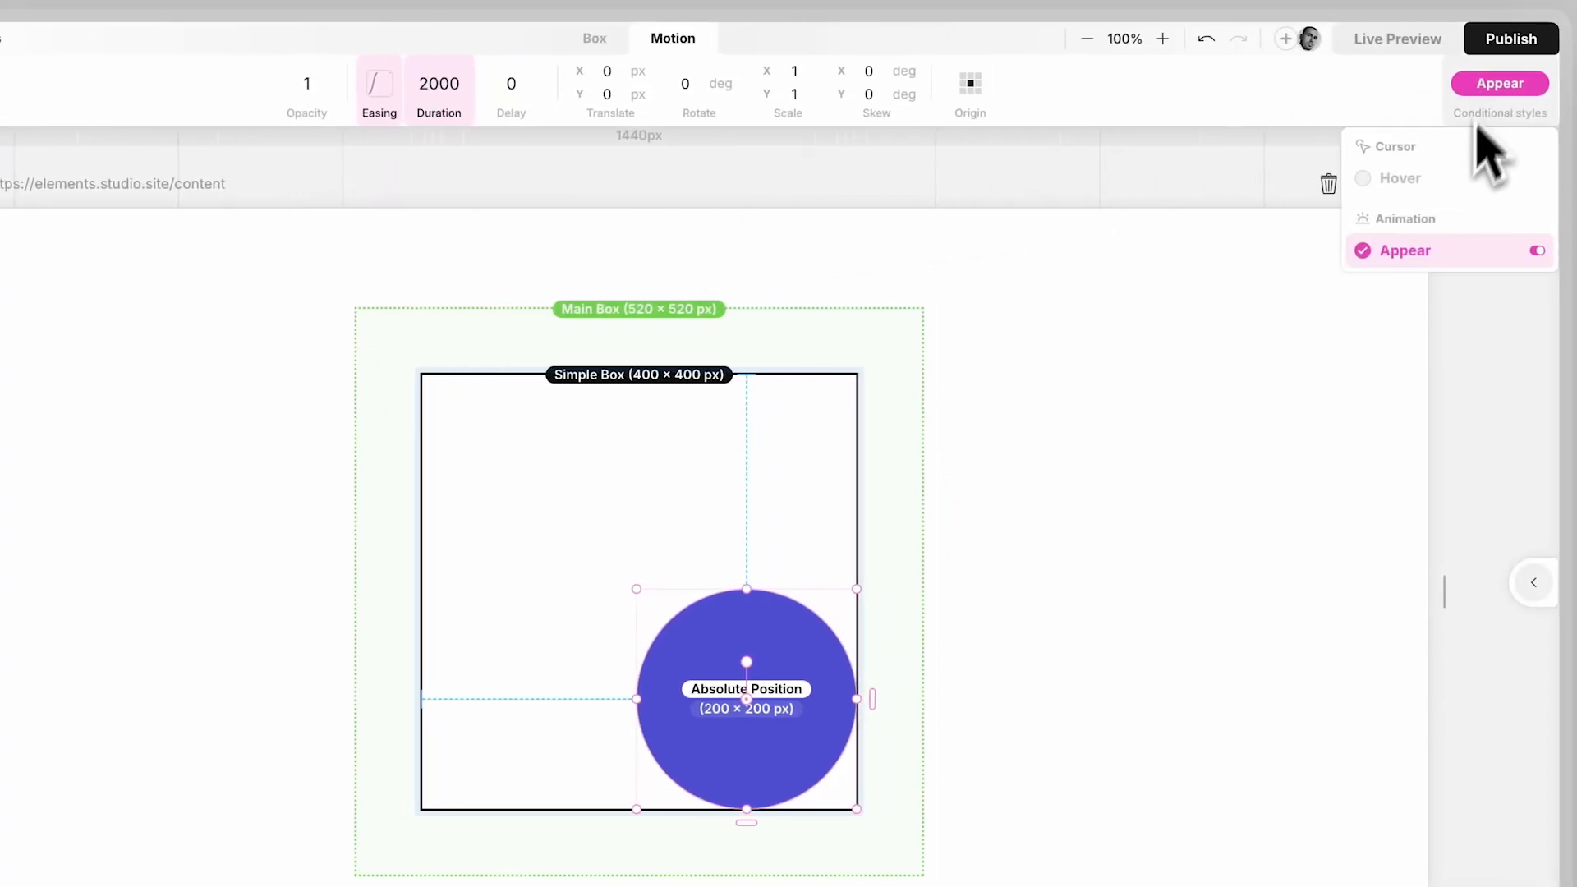
click(1449, 248)
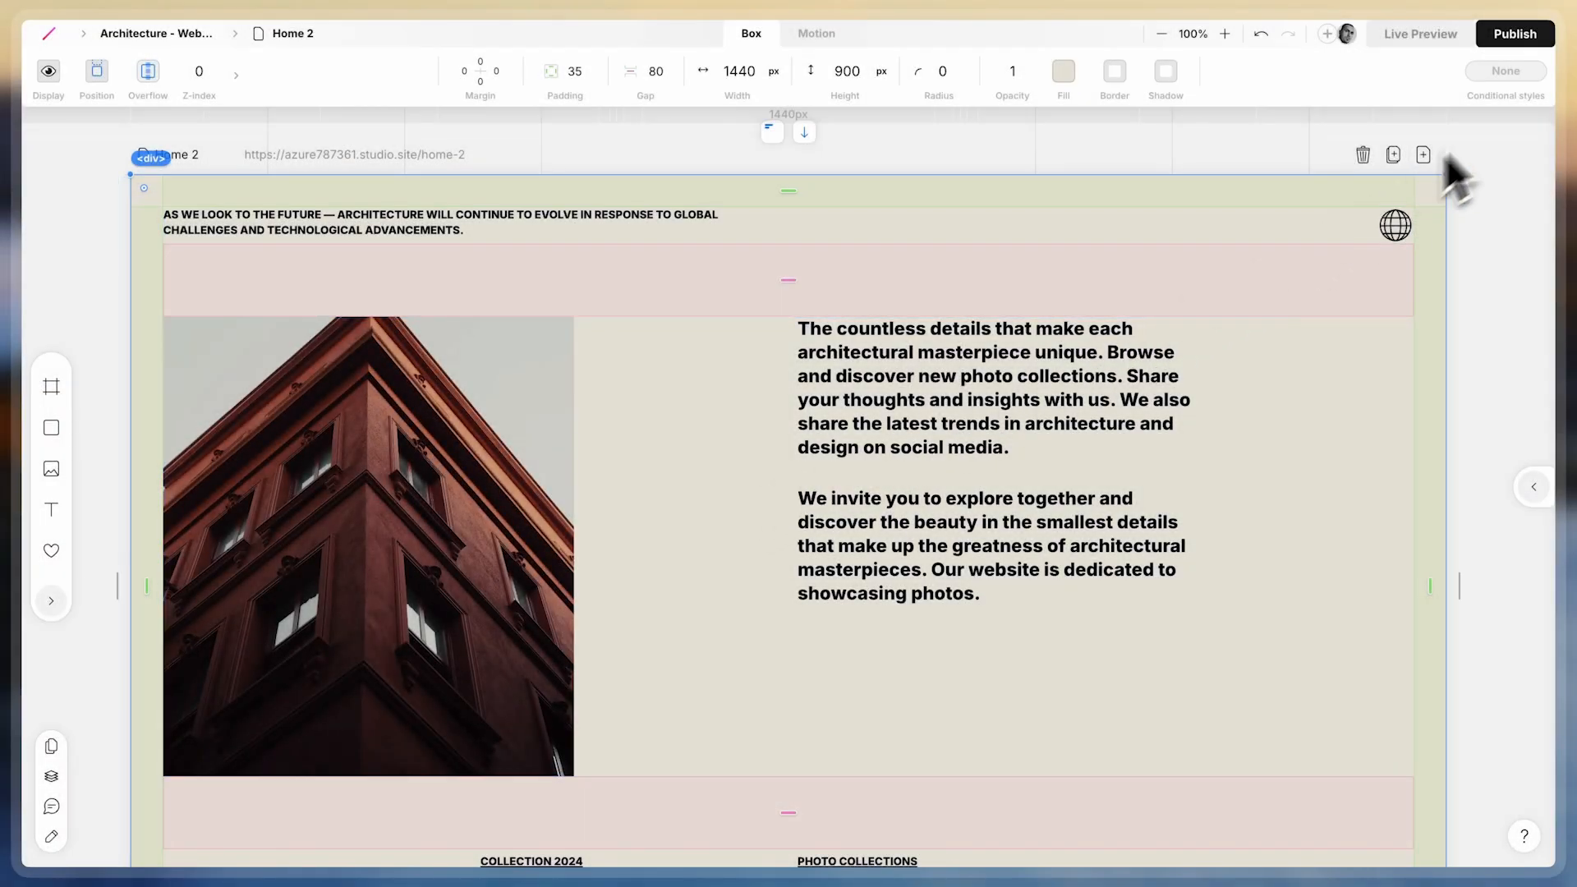
On the Home 2 page, preview the Appear animations by toggling the Appear style on and off
mouse_move(1512, 89)
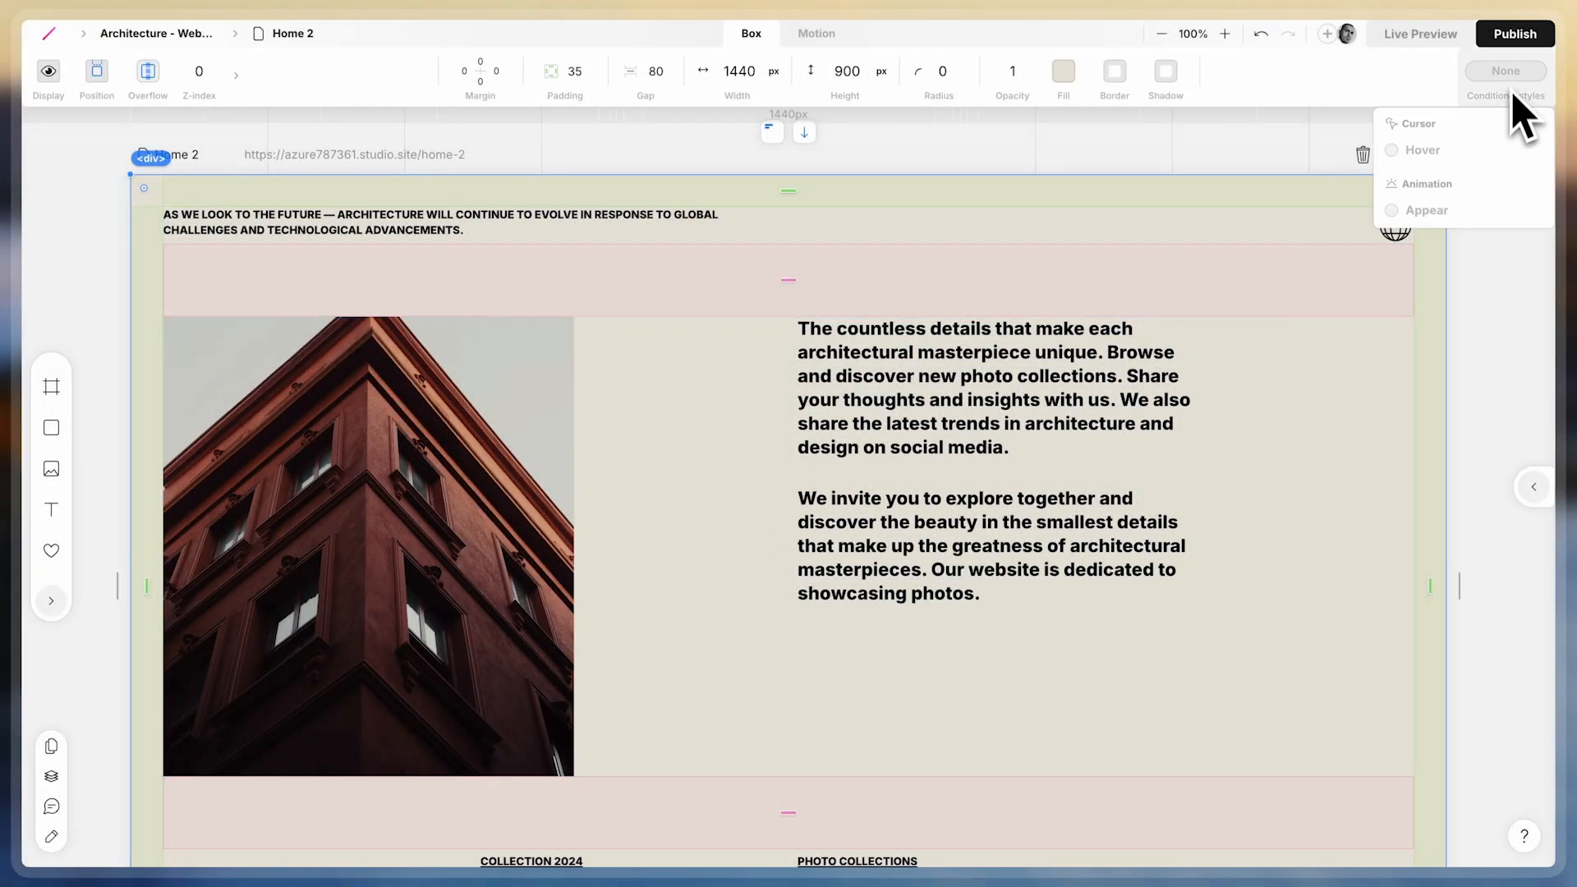
click(1445, 210)
click(1498, 210)
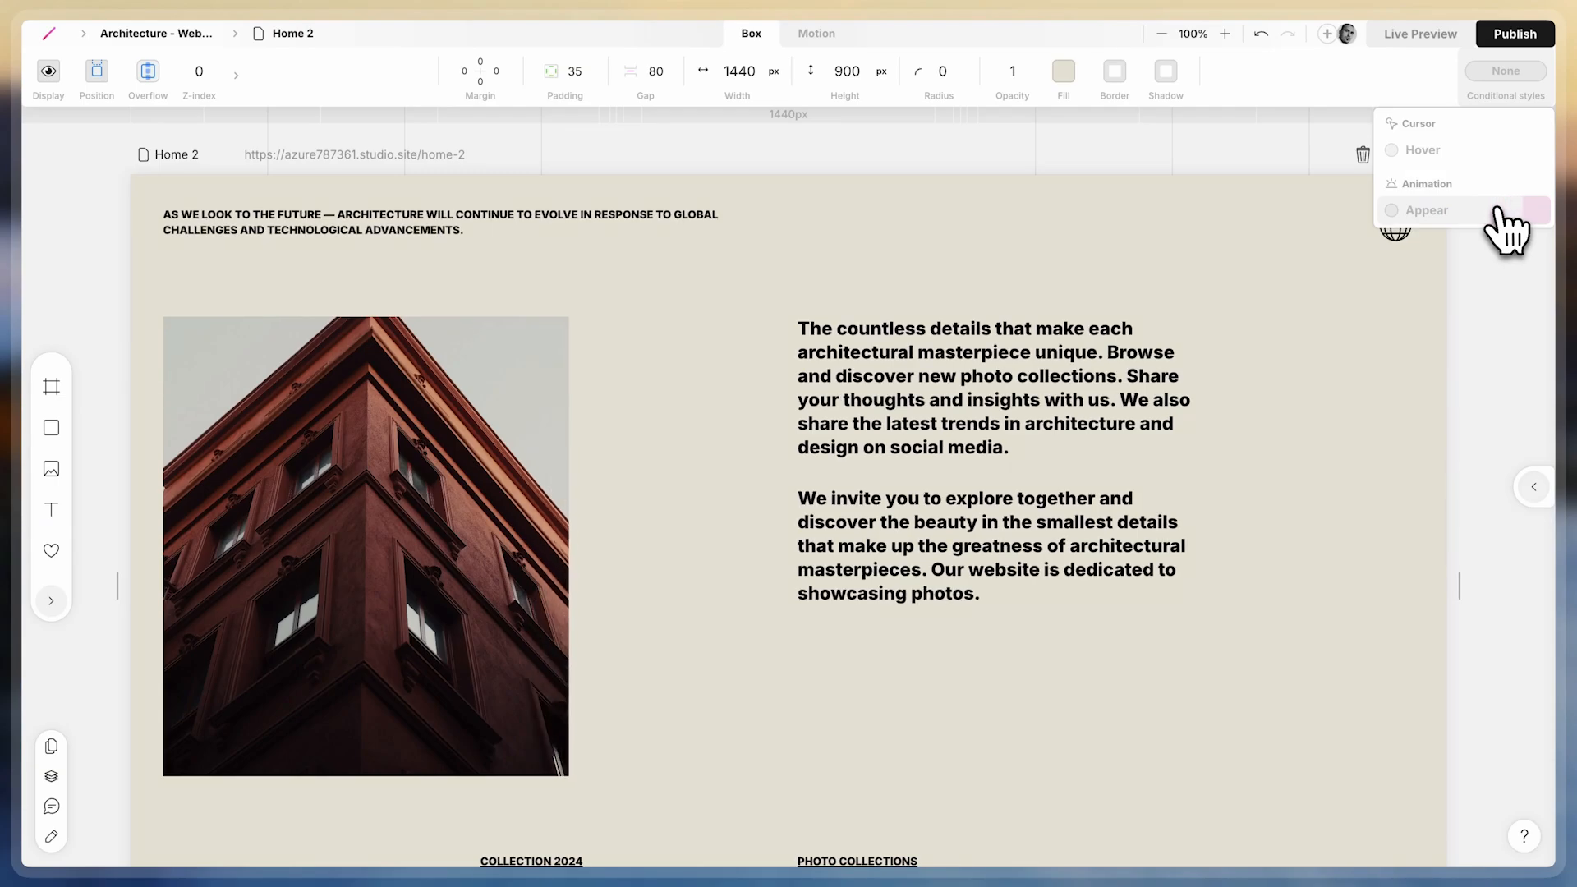
click(1500, 212)
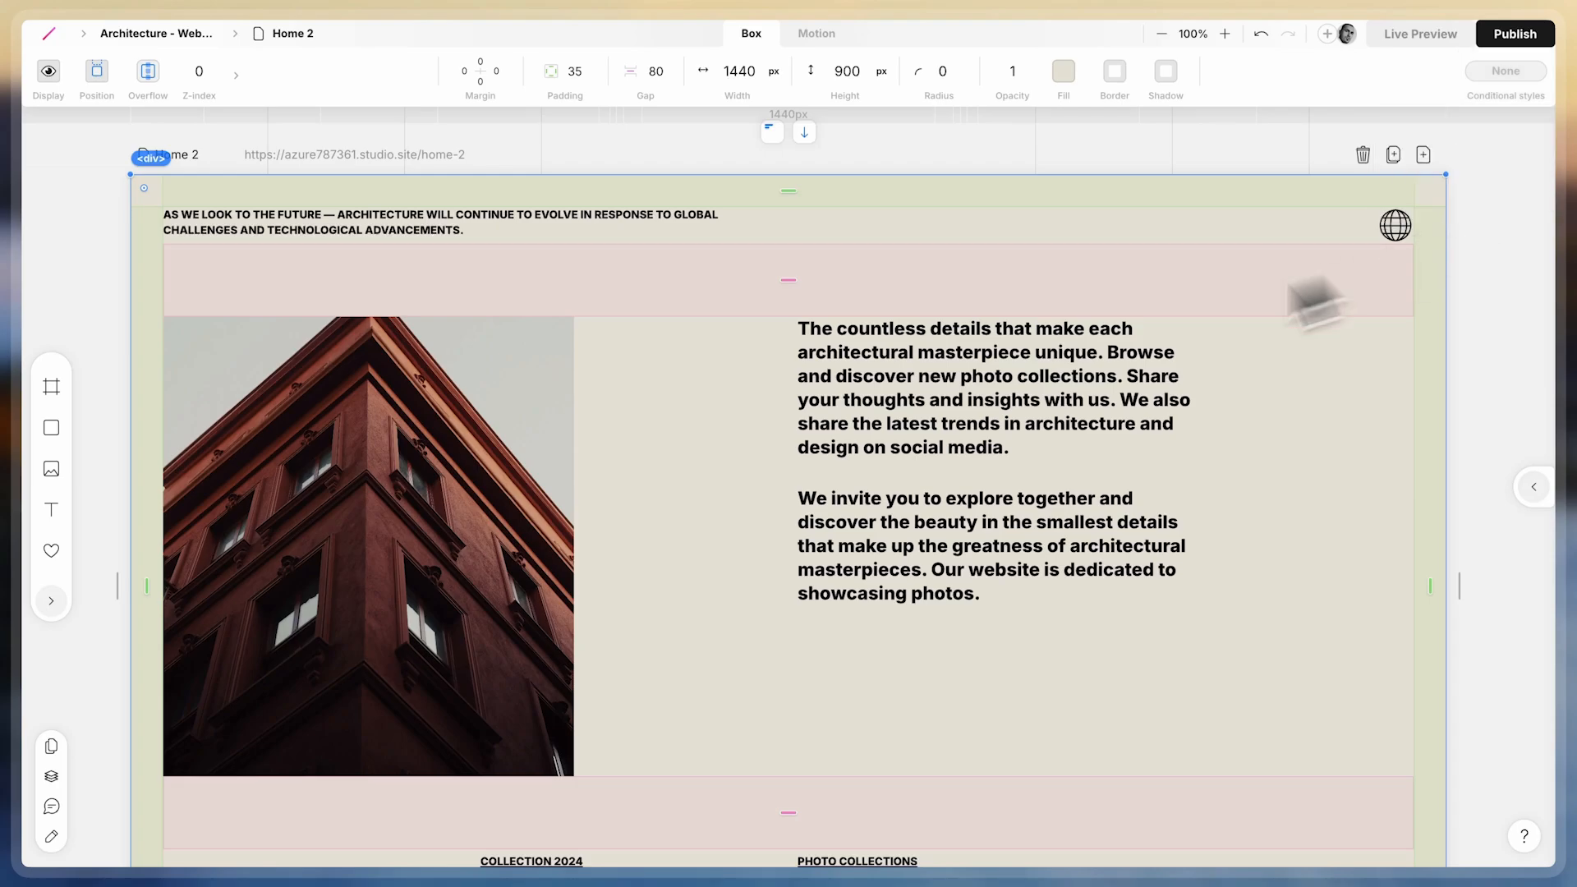
Inspect the motion settings in the Appear style of Home 2's two-paragraph text block and preview its animation
click(1005, 387)
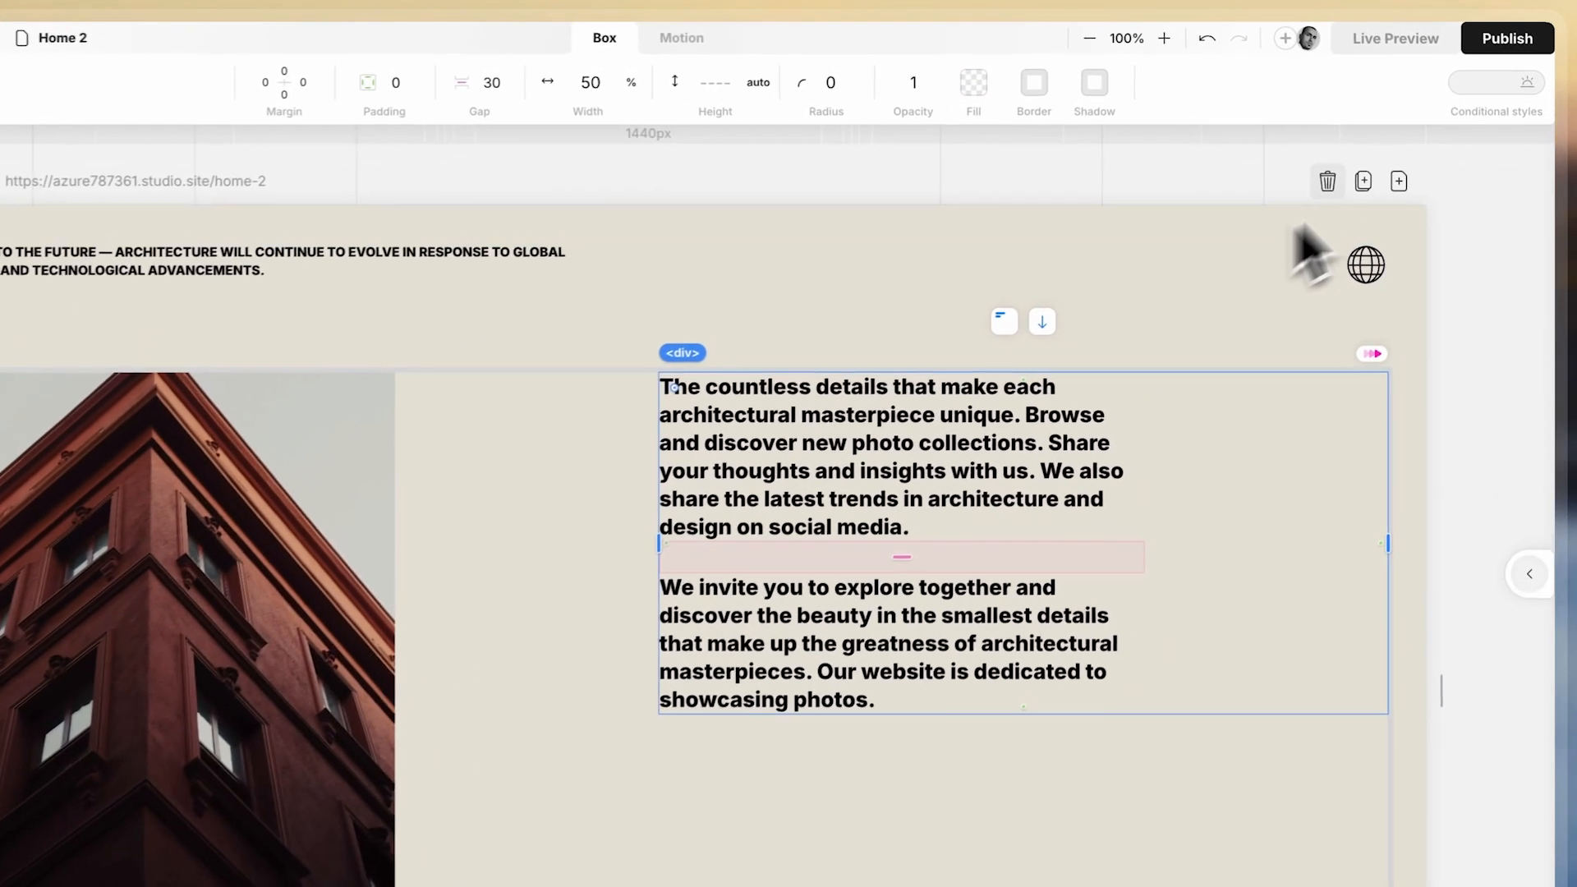
click(1503, 73)
click(1473, 222)
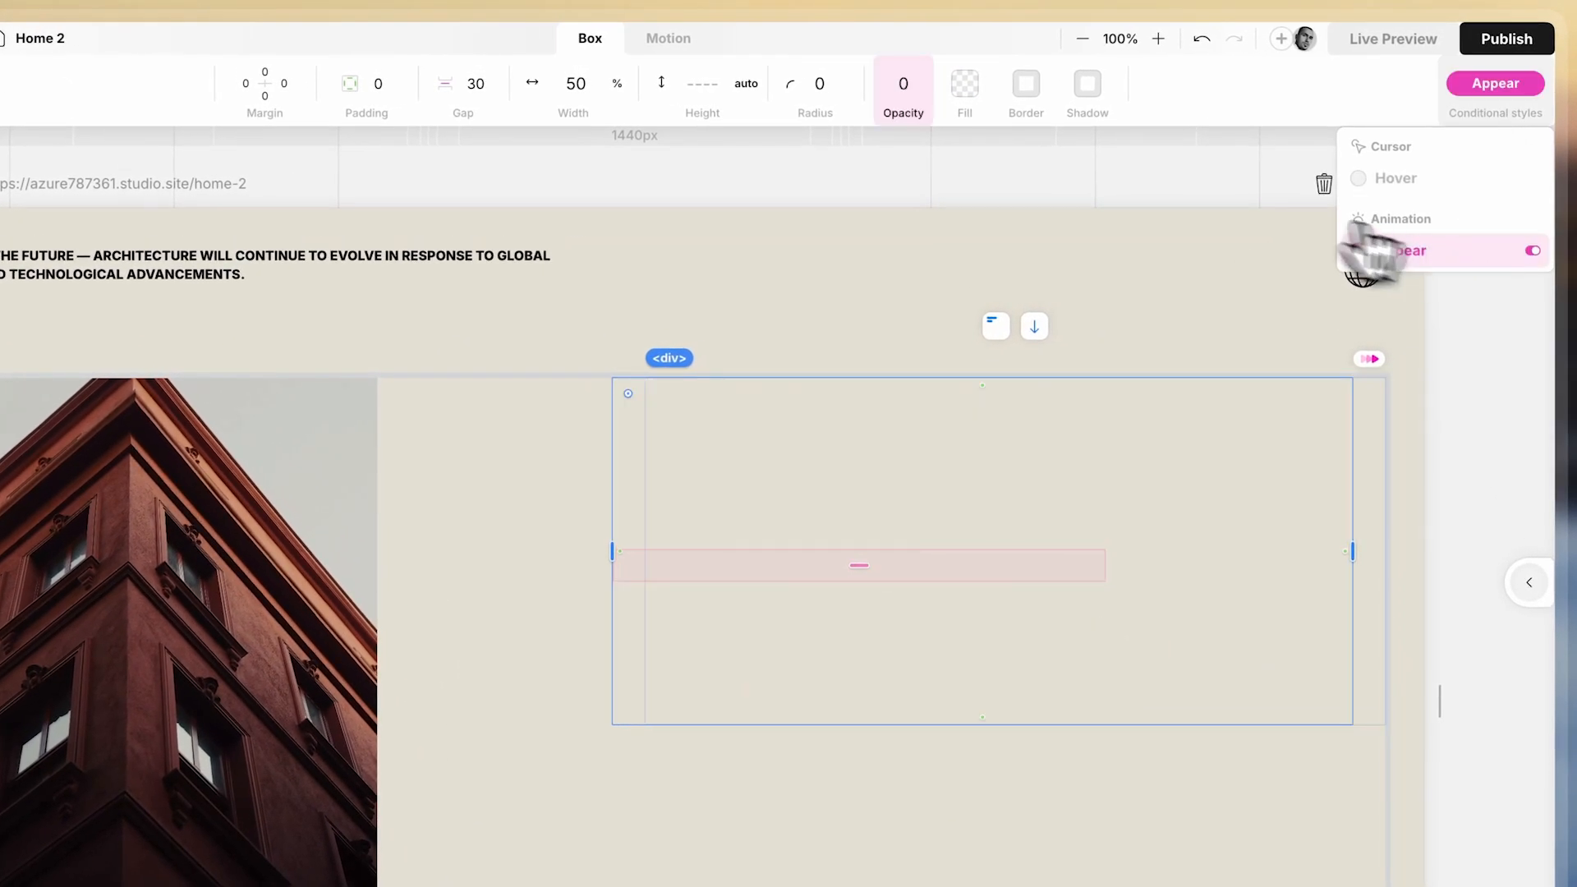
click(672, 40)
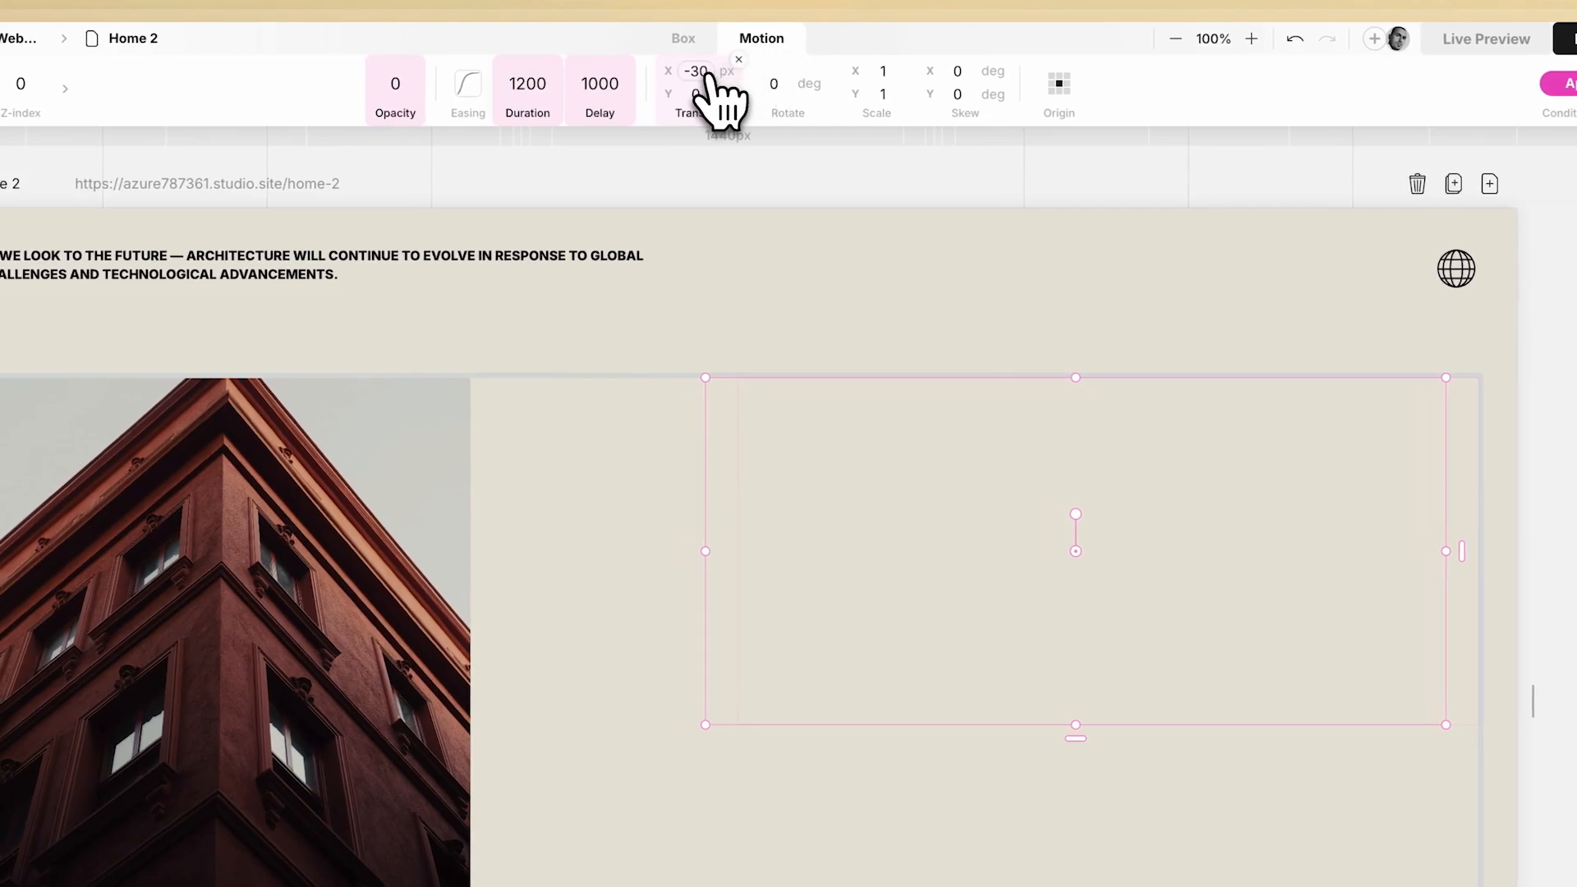
click(1564, 83)
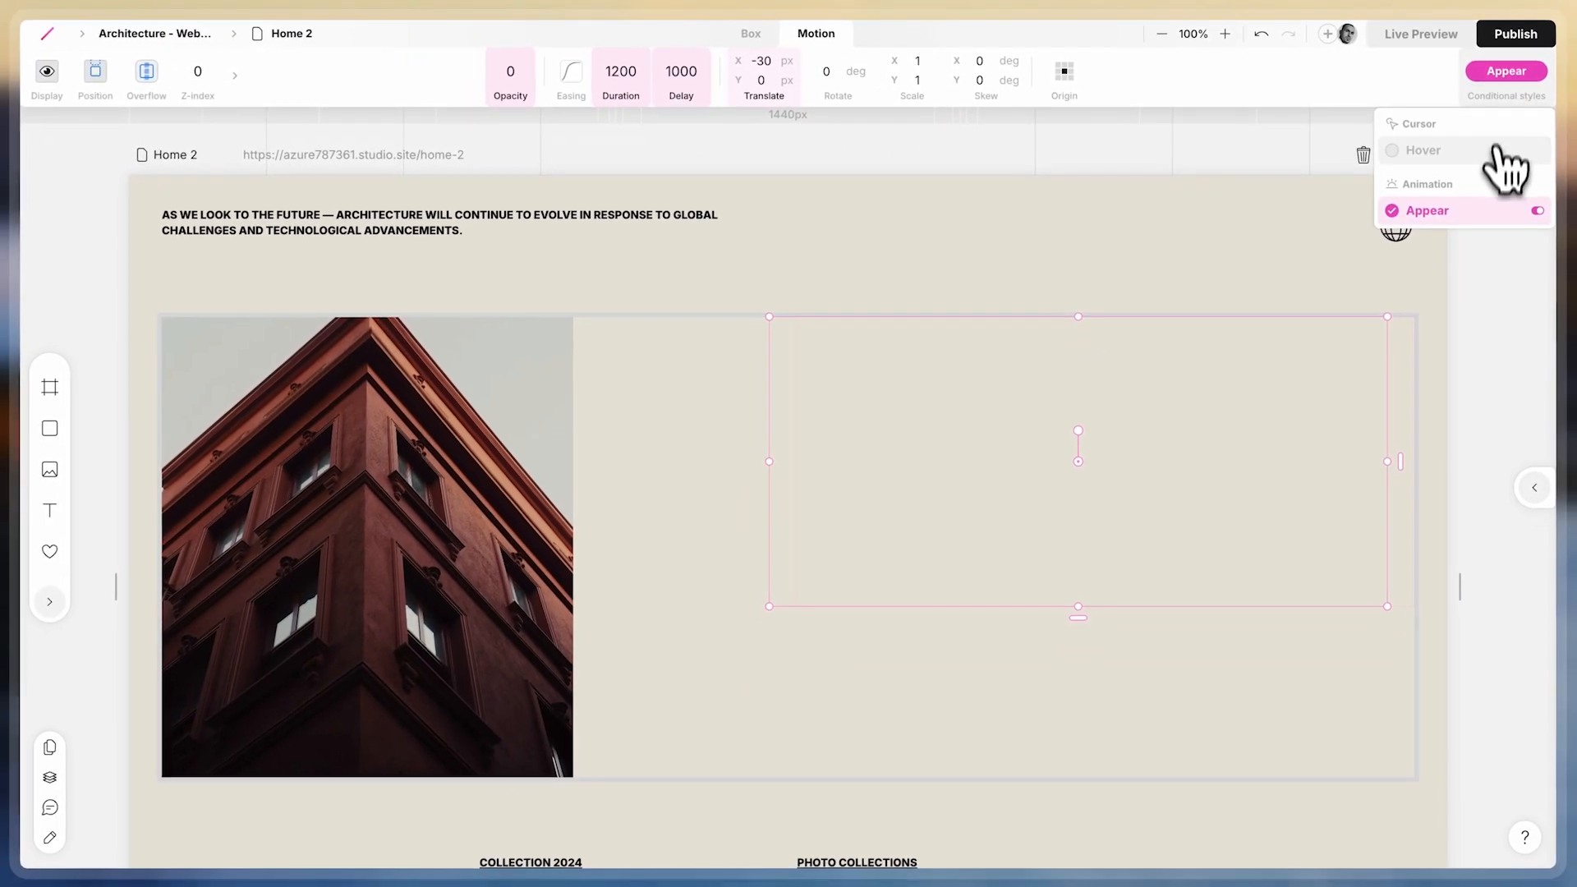
click(1498, 220)
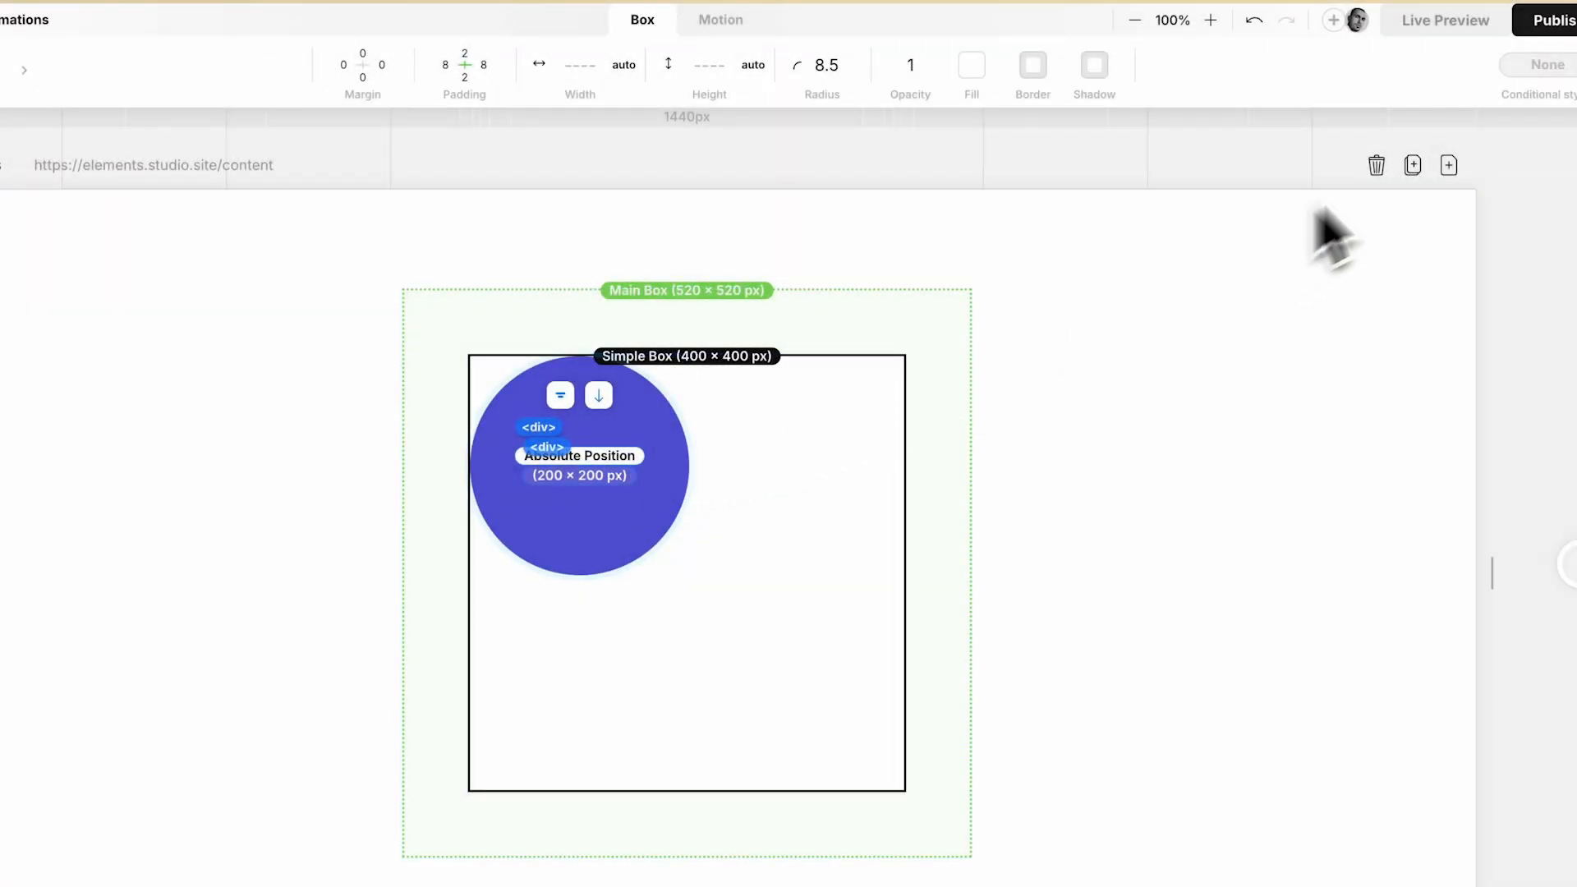
Add an Appear style to the circle's two text labels with opacity 0 and a vertical translate of 30 px
click(1543, 87)
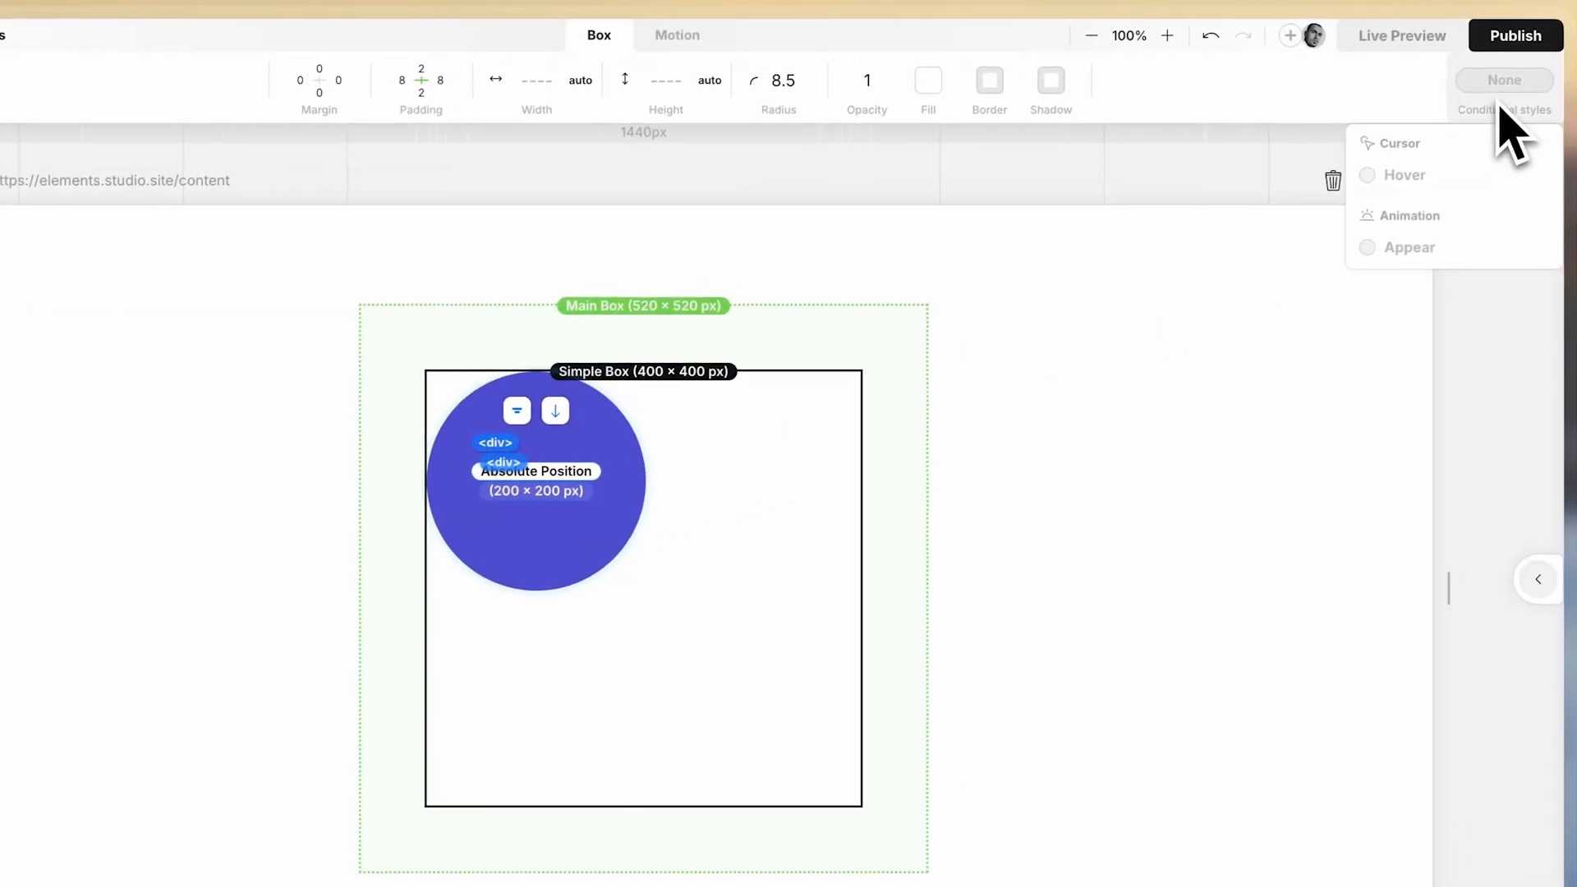
click(1478, 252)
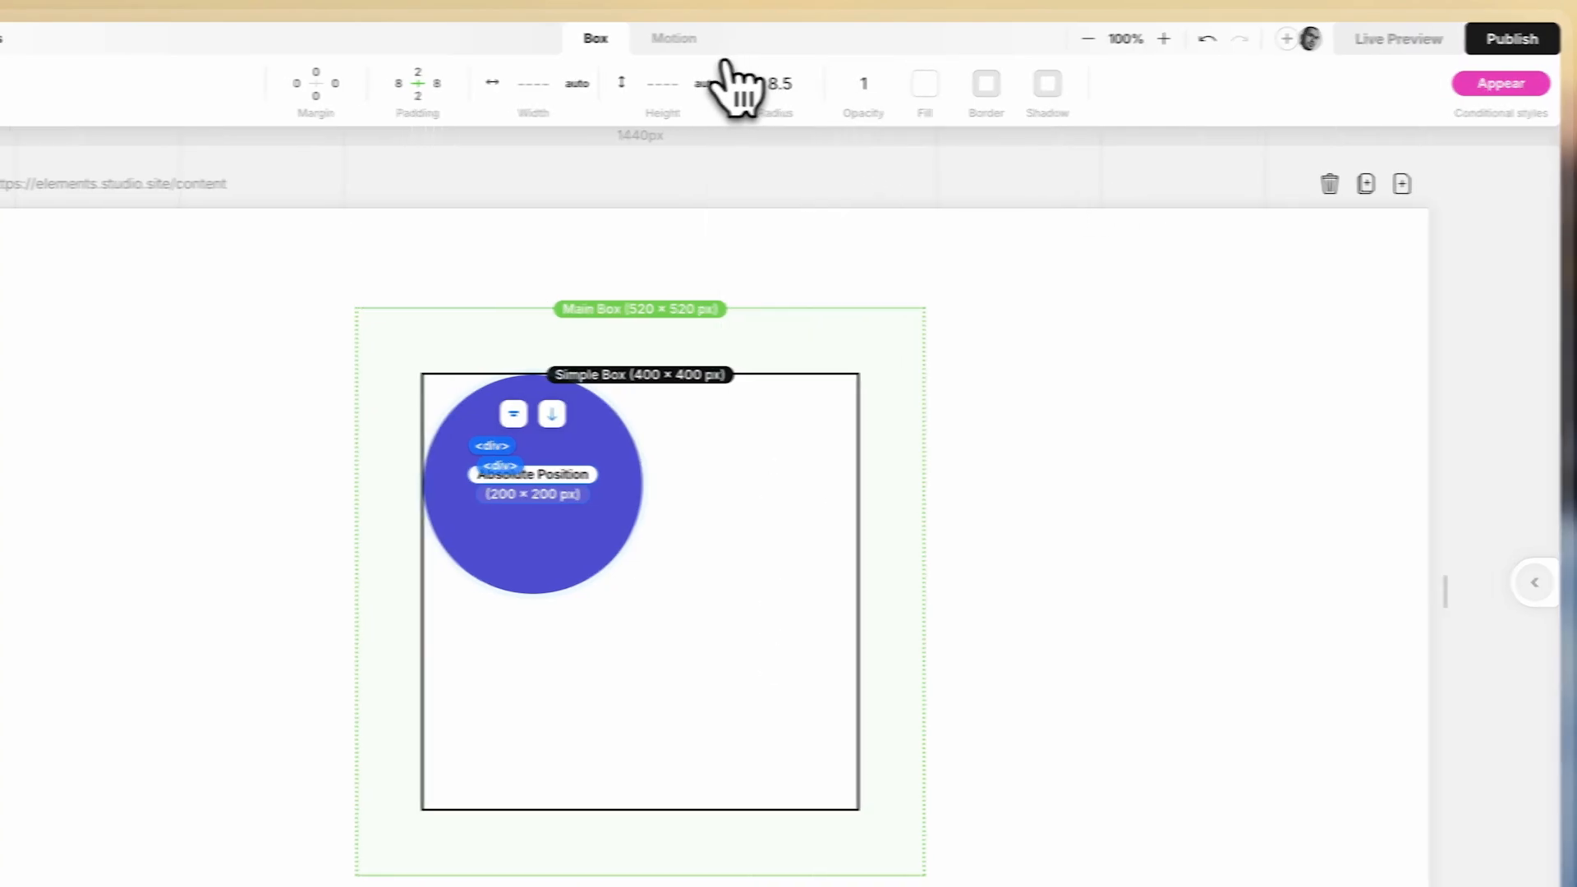
click(668, 39)
mouse_move(457, 99)
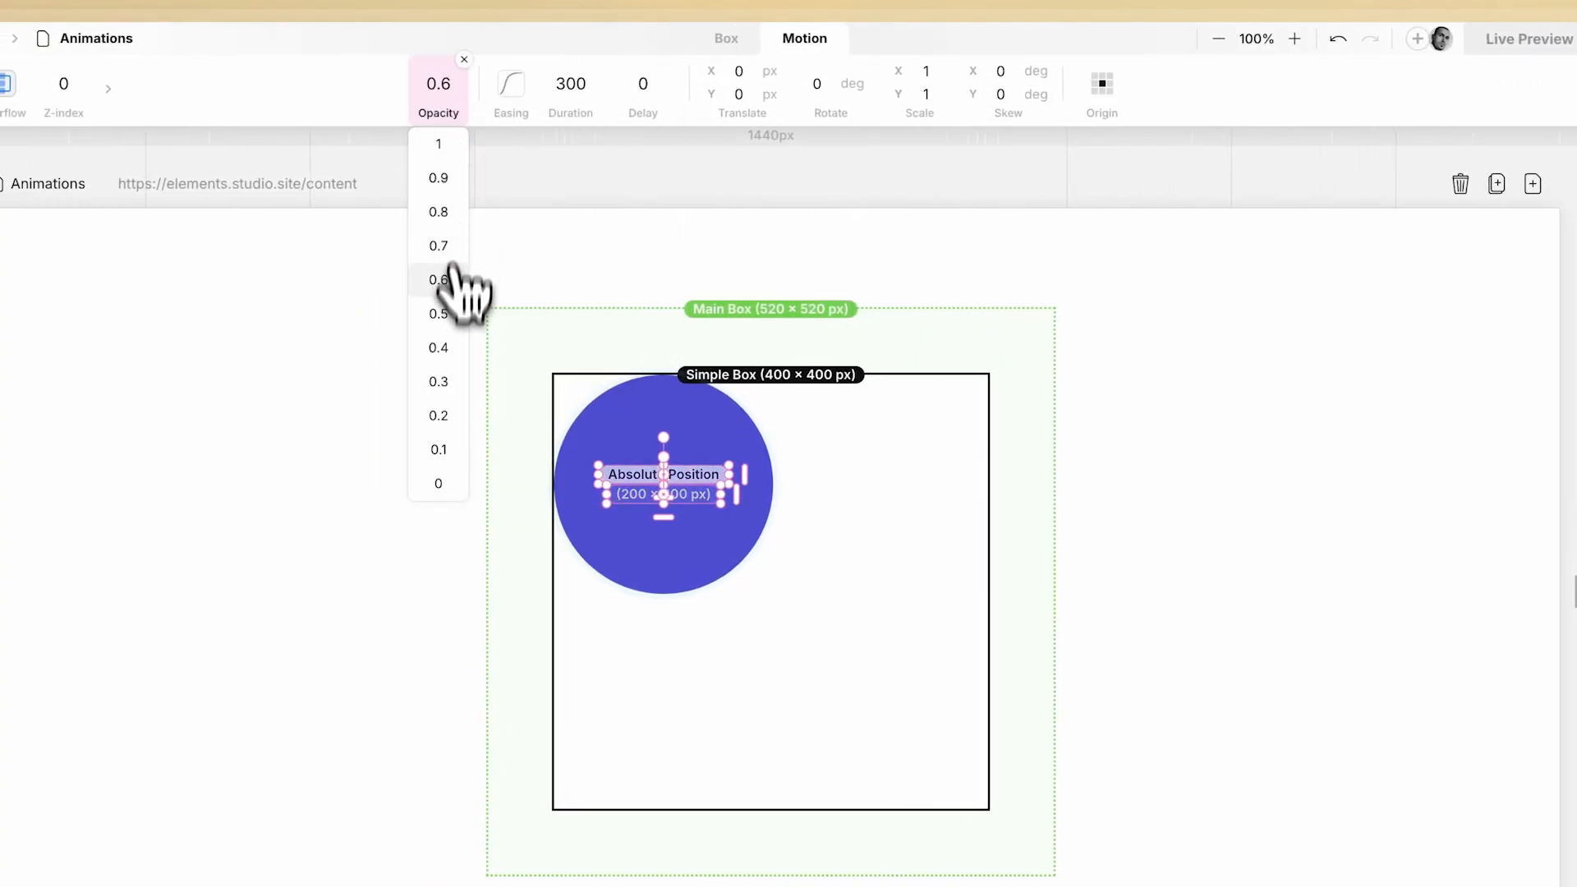
click(442, 483)
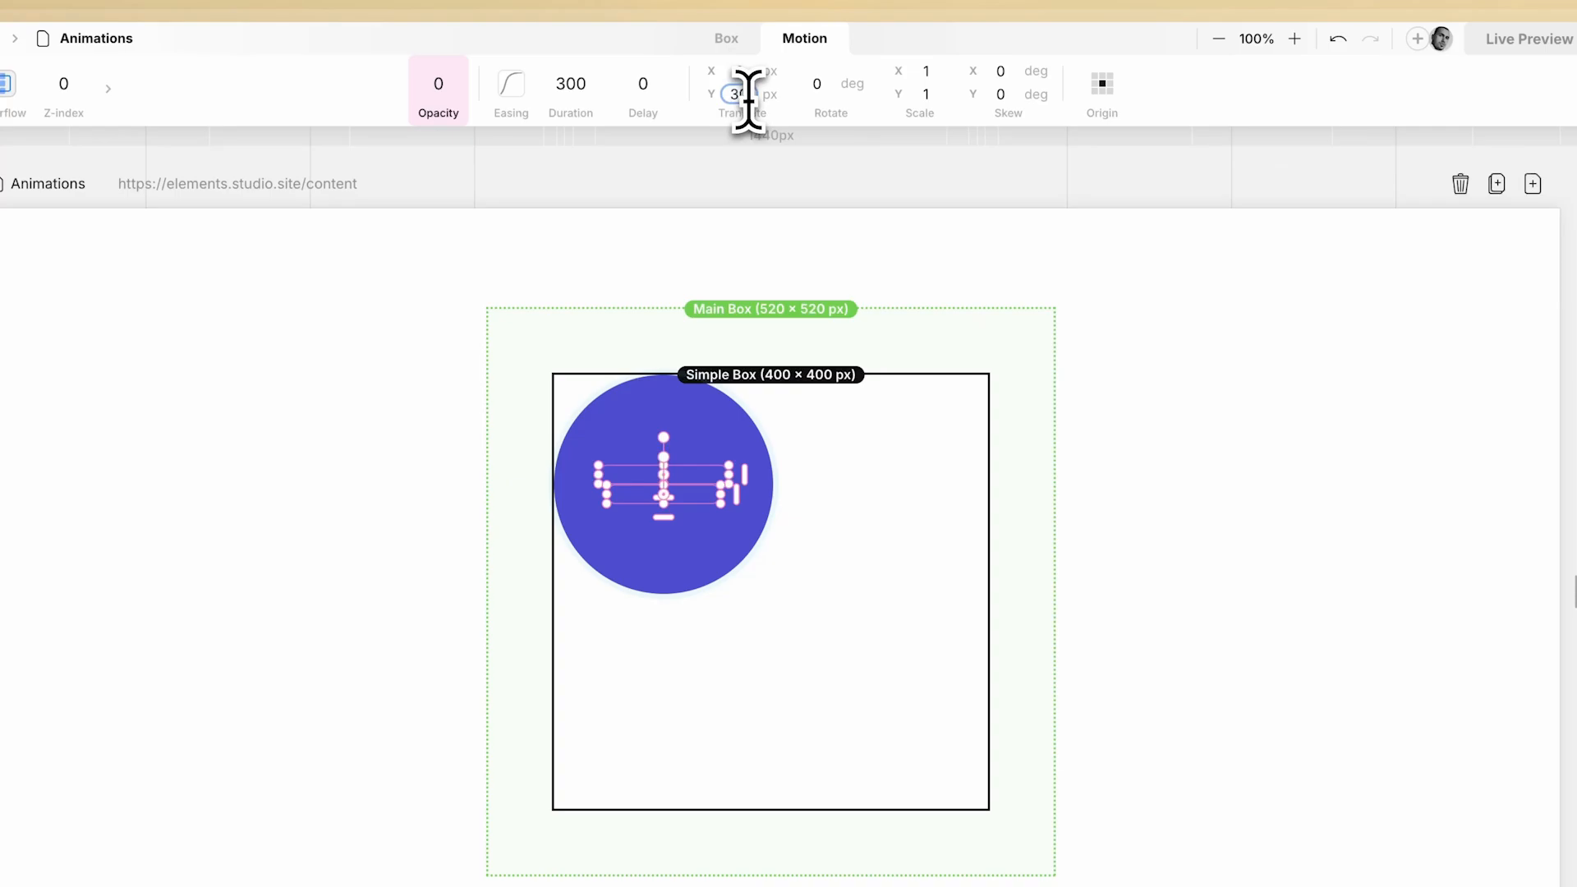
key(Return)
Set the labels' Appear delay and duration to 2000 each, and preview the animation
mouse_move(680, 108)
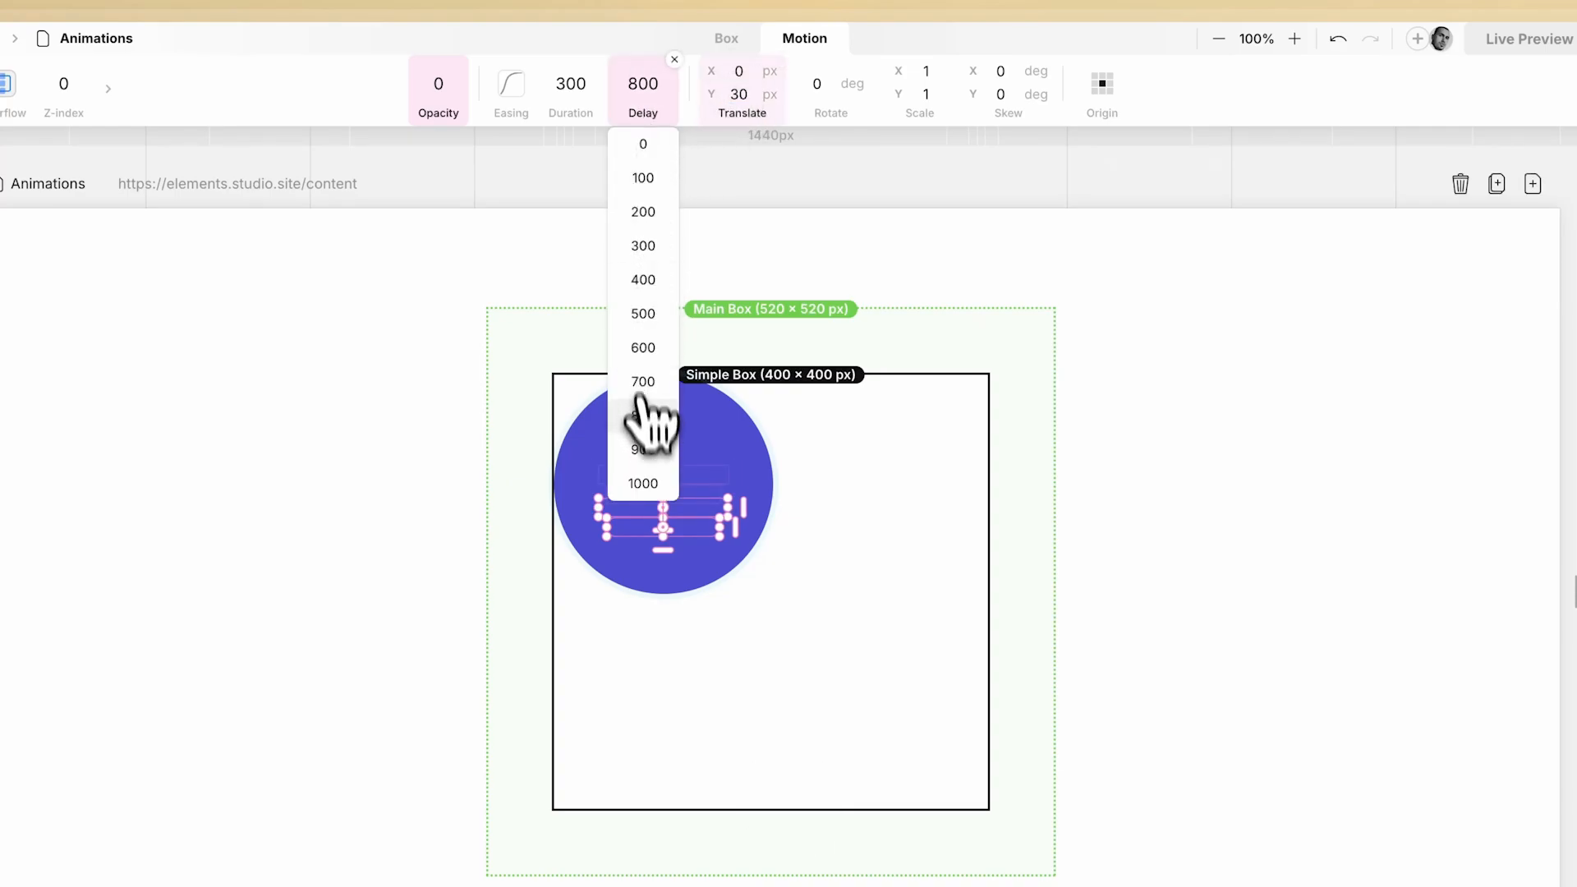
click(644, 484)
mouse_move(655, 132)
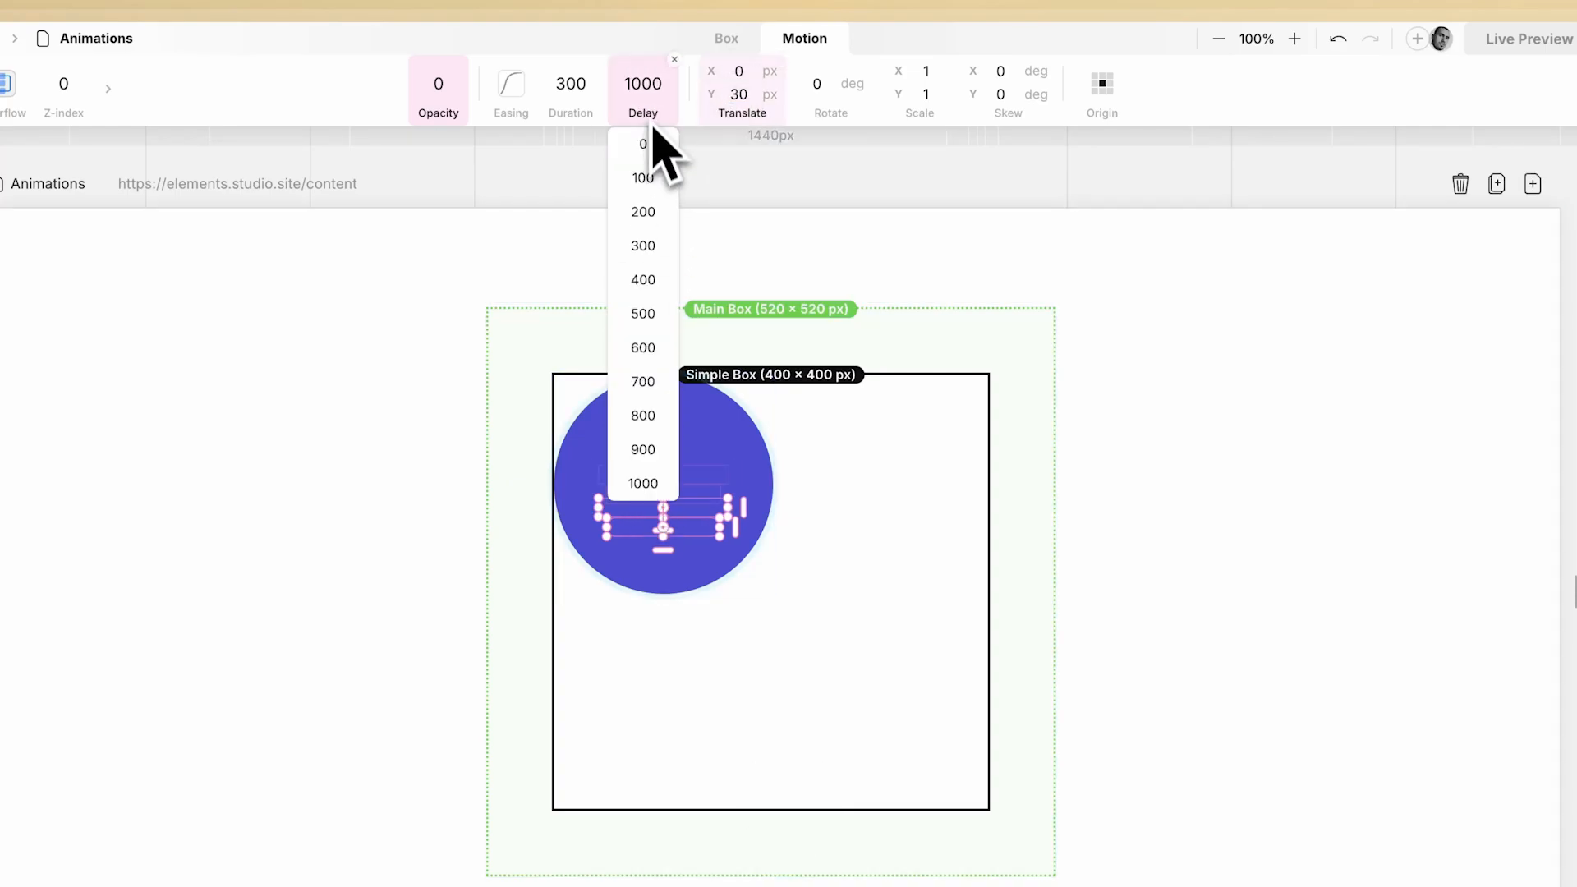
key(Return)
mouse_move(570, 98)
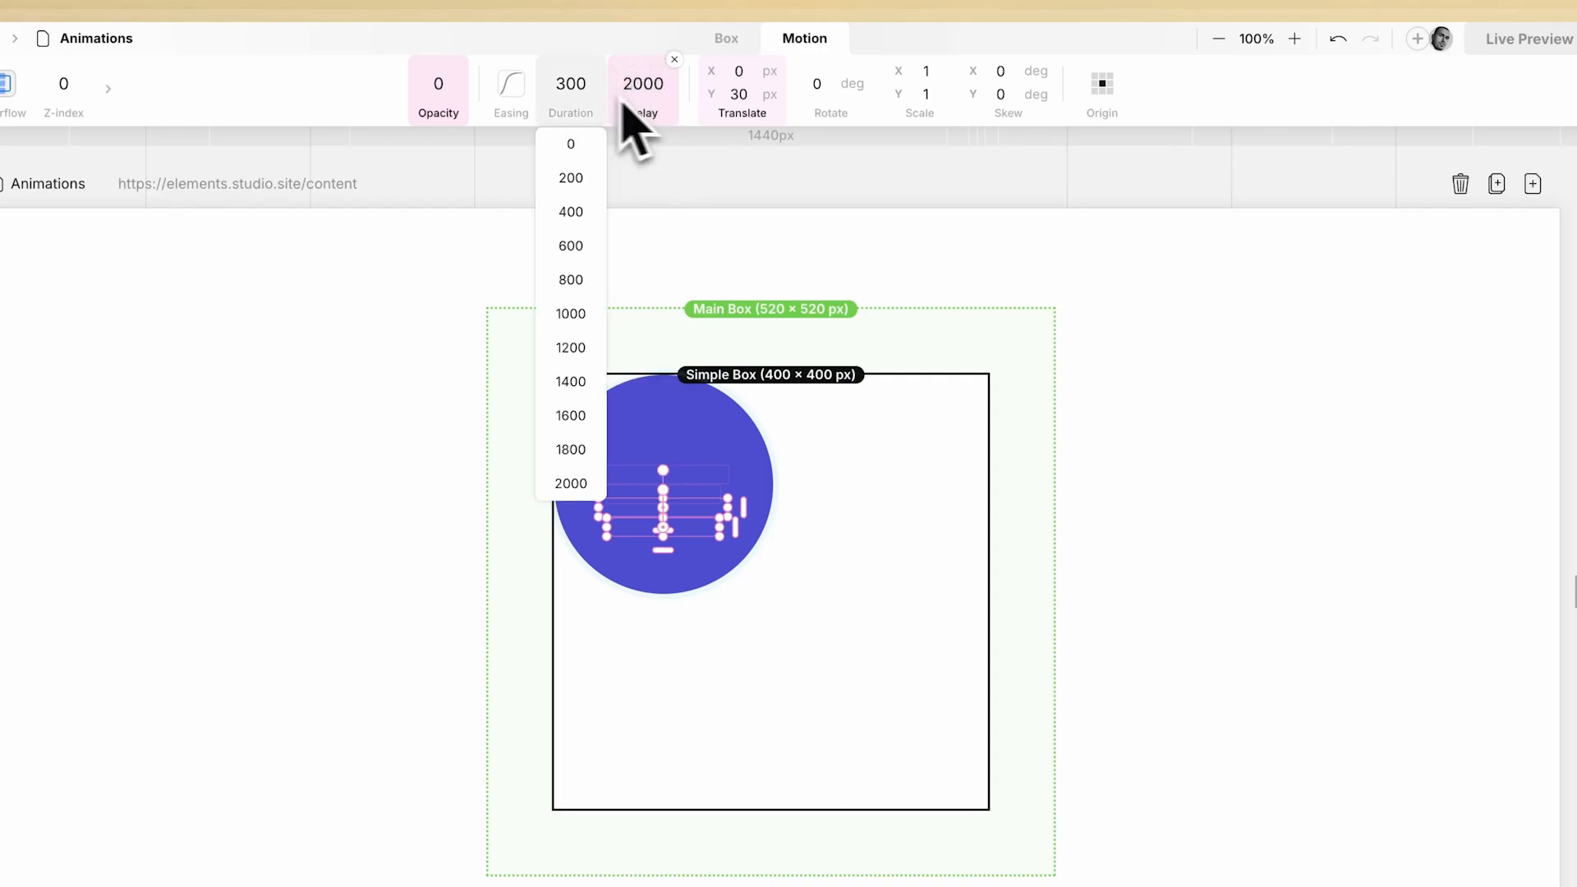
click(566, 483)
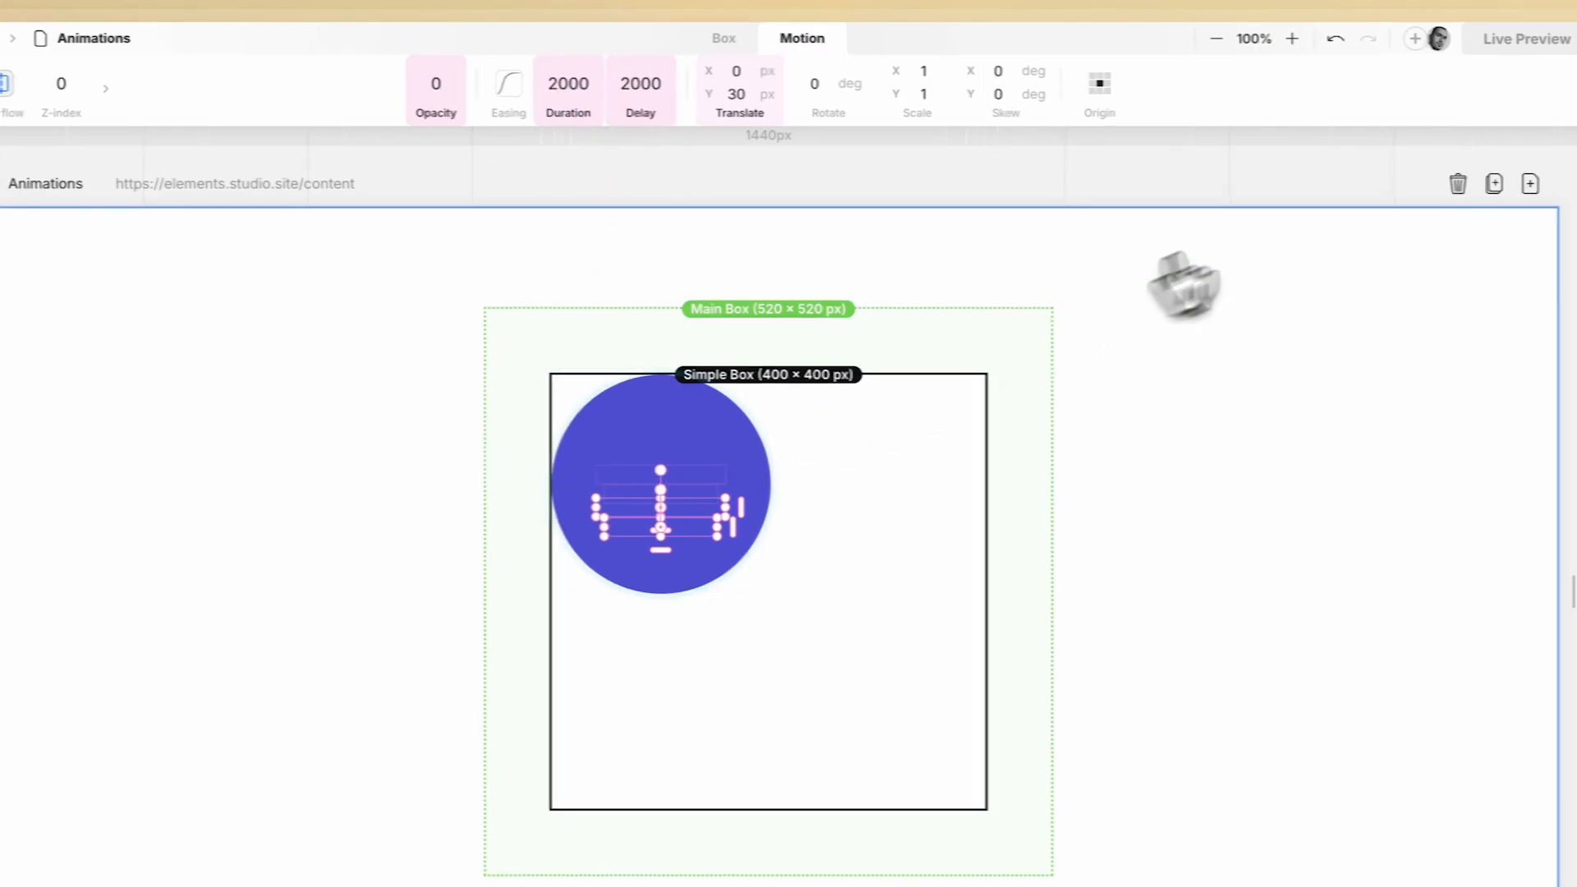
click(1471, 247)
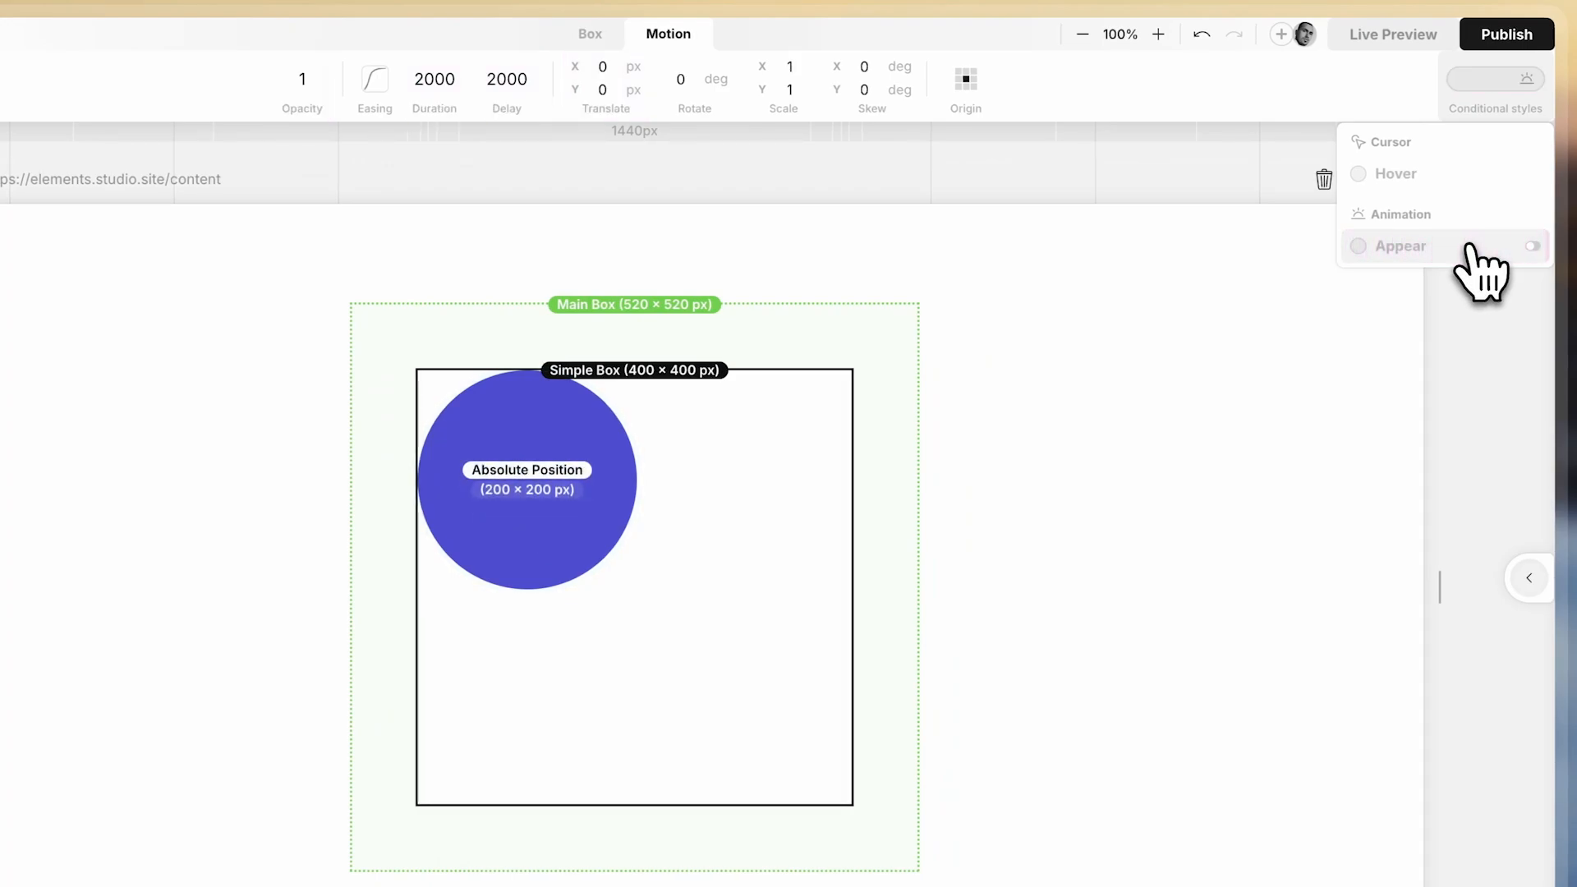
Select the blue circle and play its Appear animation from its canvas marker
click(604, 522)
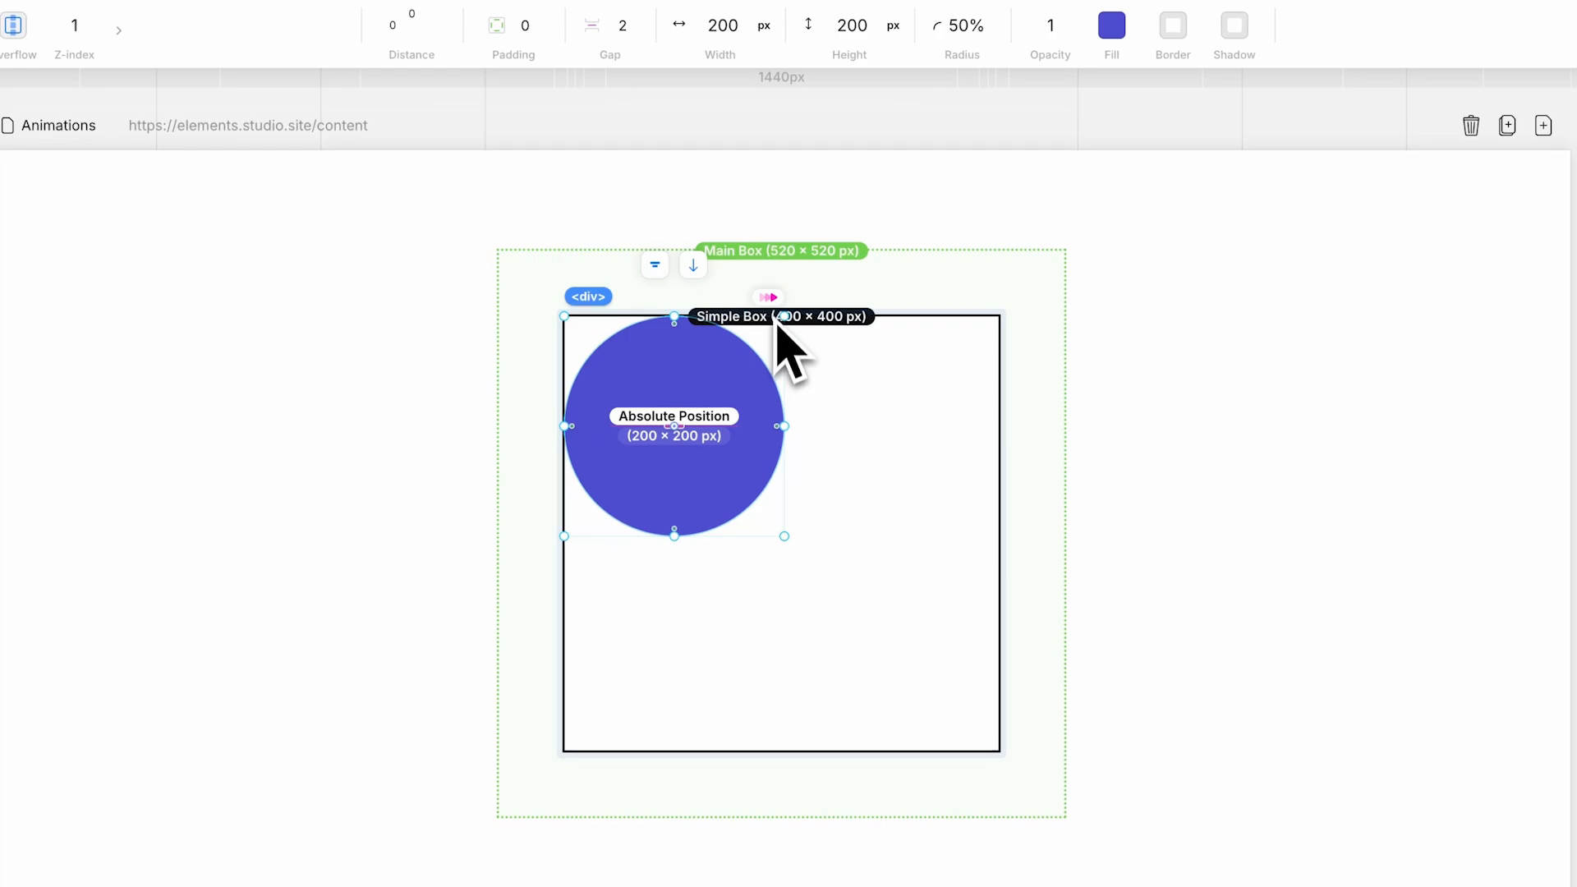
click(770, 297)
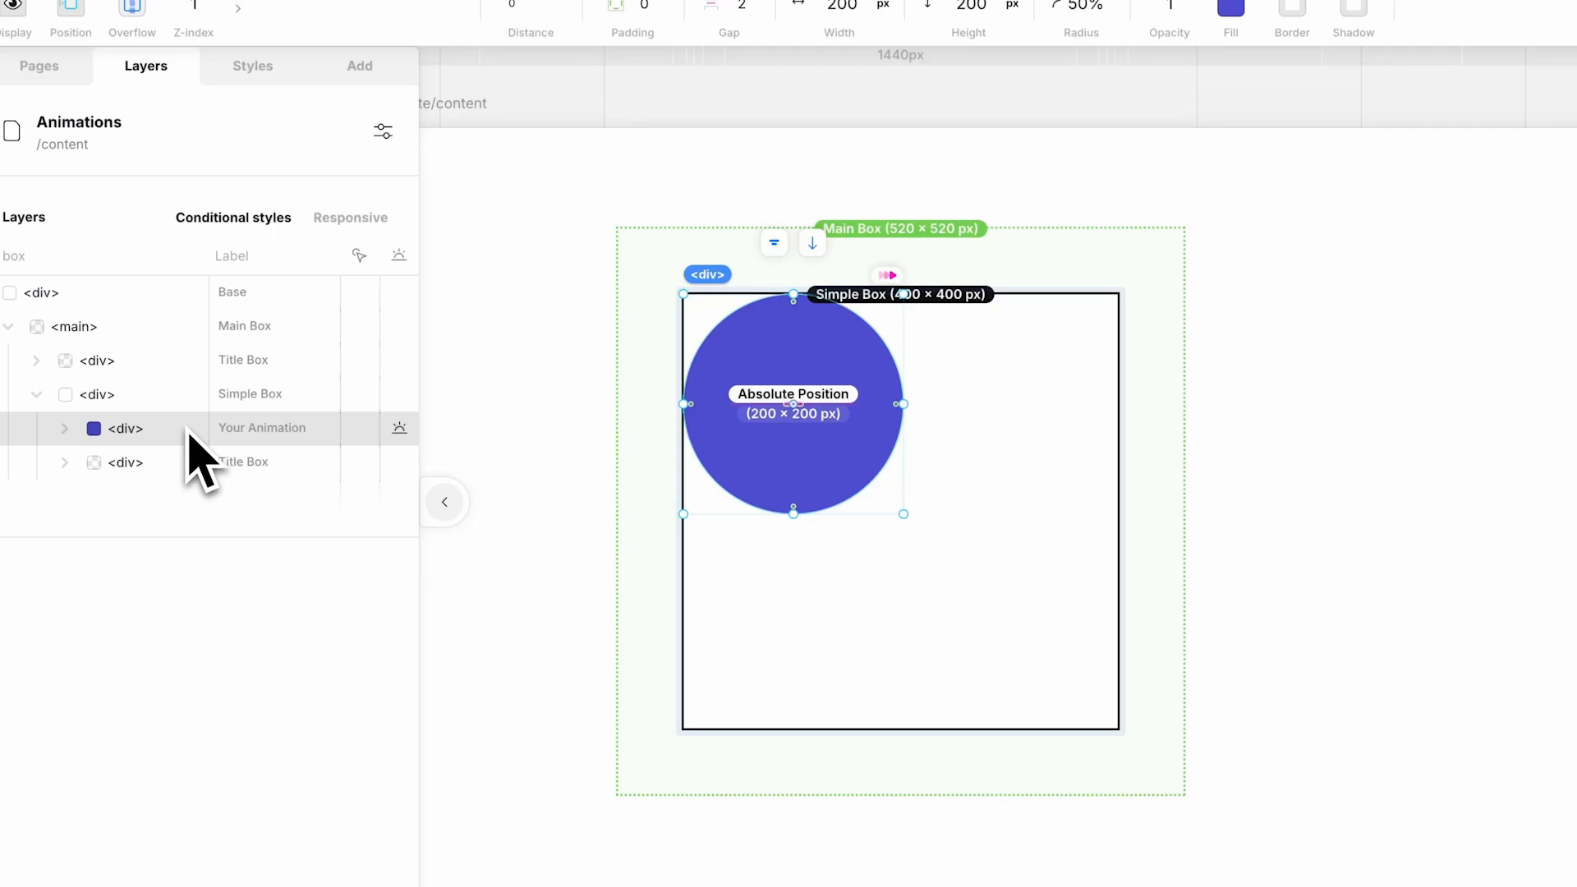
Select Simple Box from the layer list and enable an Appear style for it
click(187, 402)
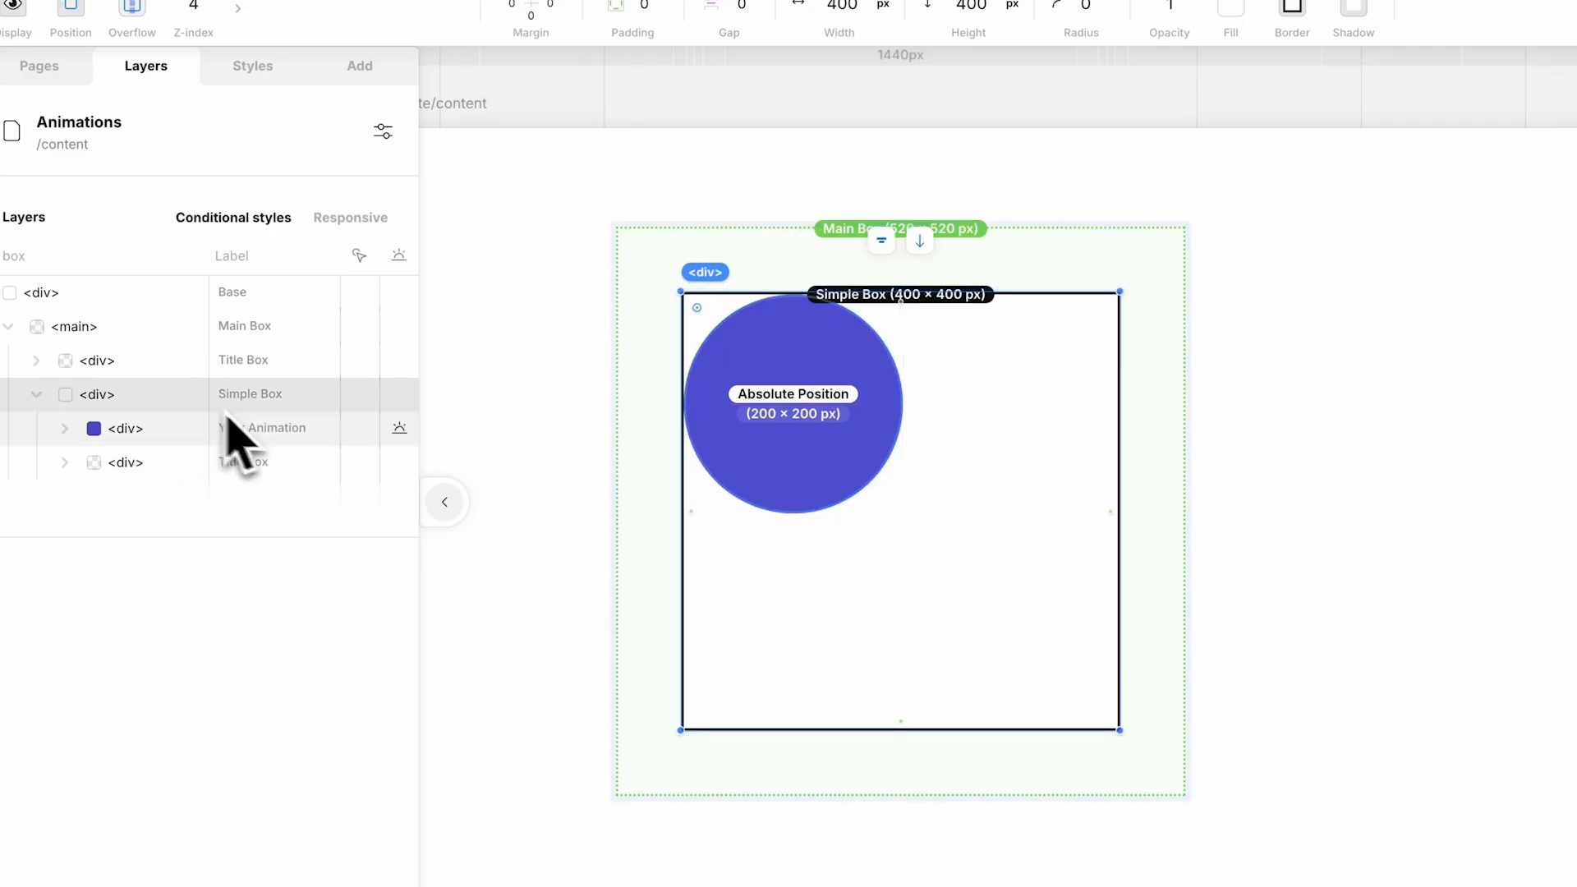
click(444, 502)
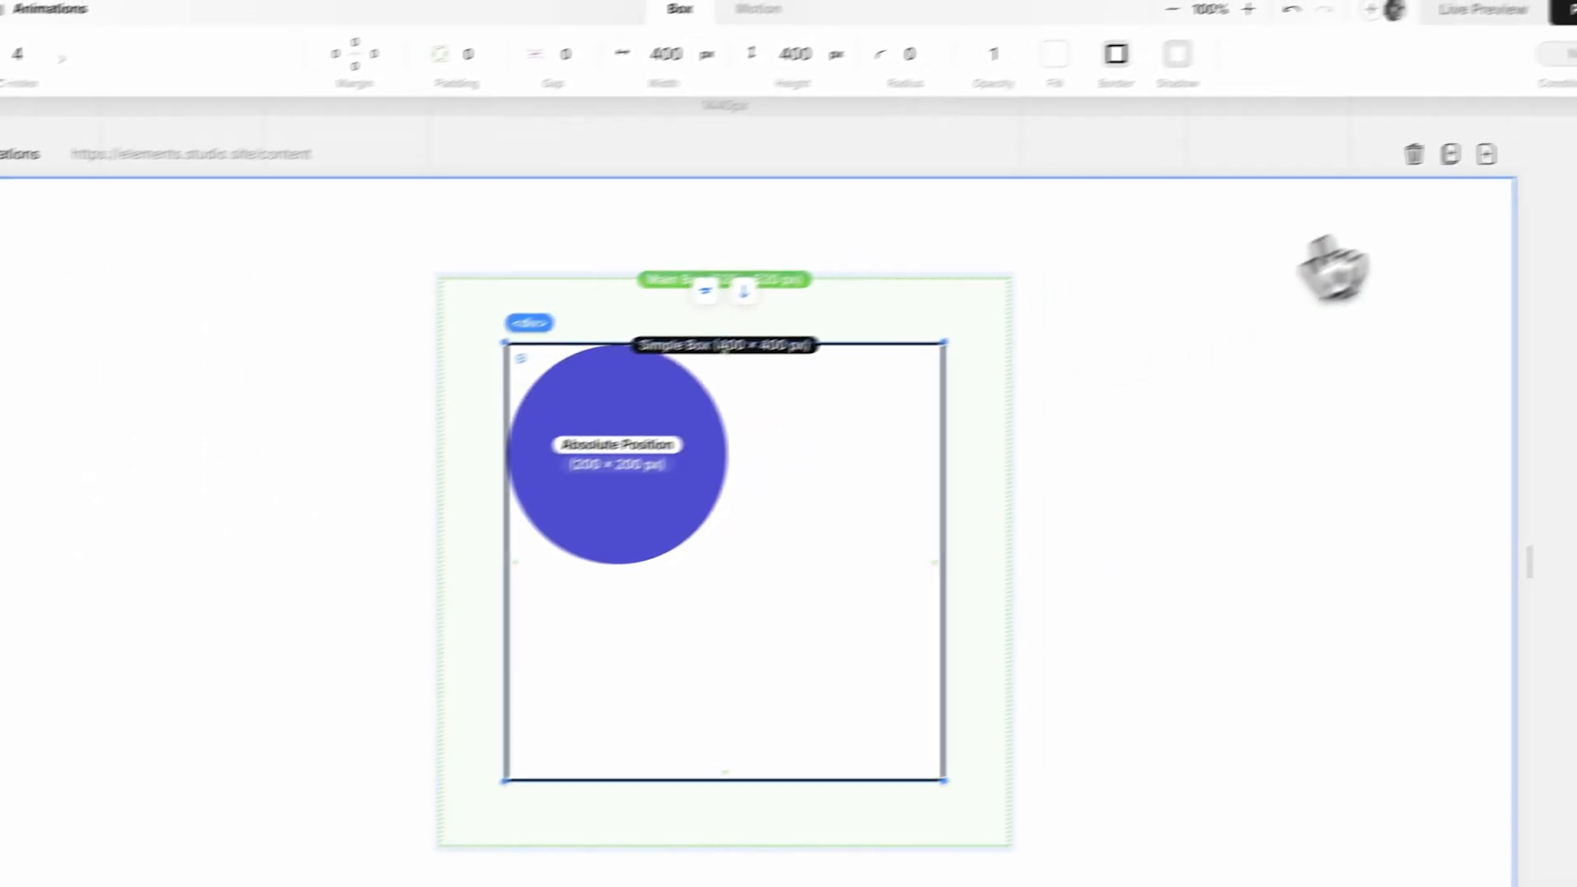
click(1503, 77)
click(1470, 246)
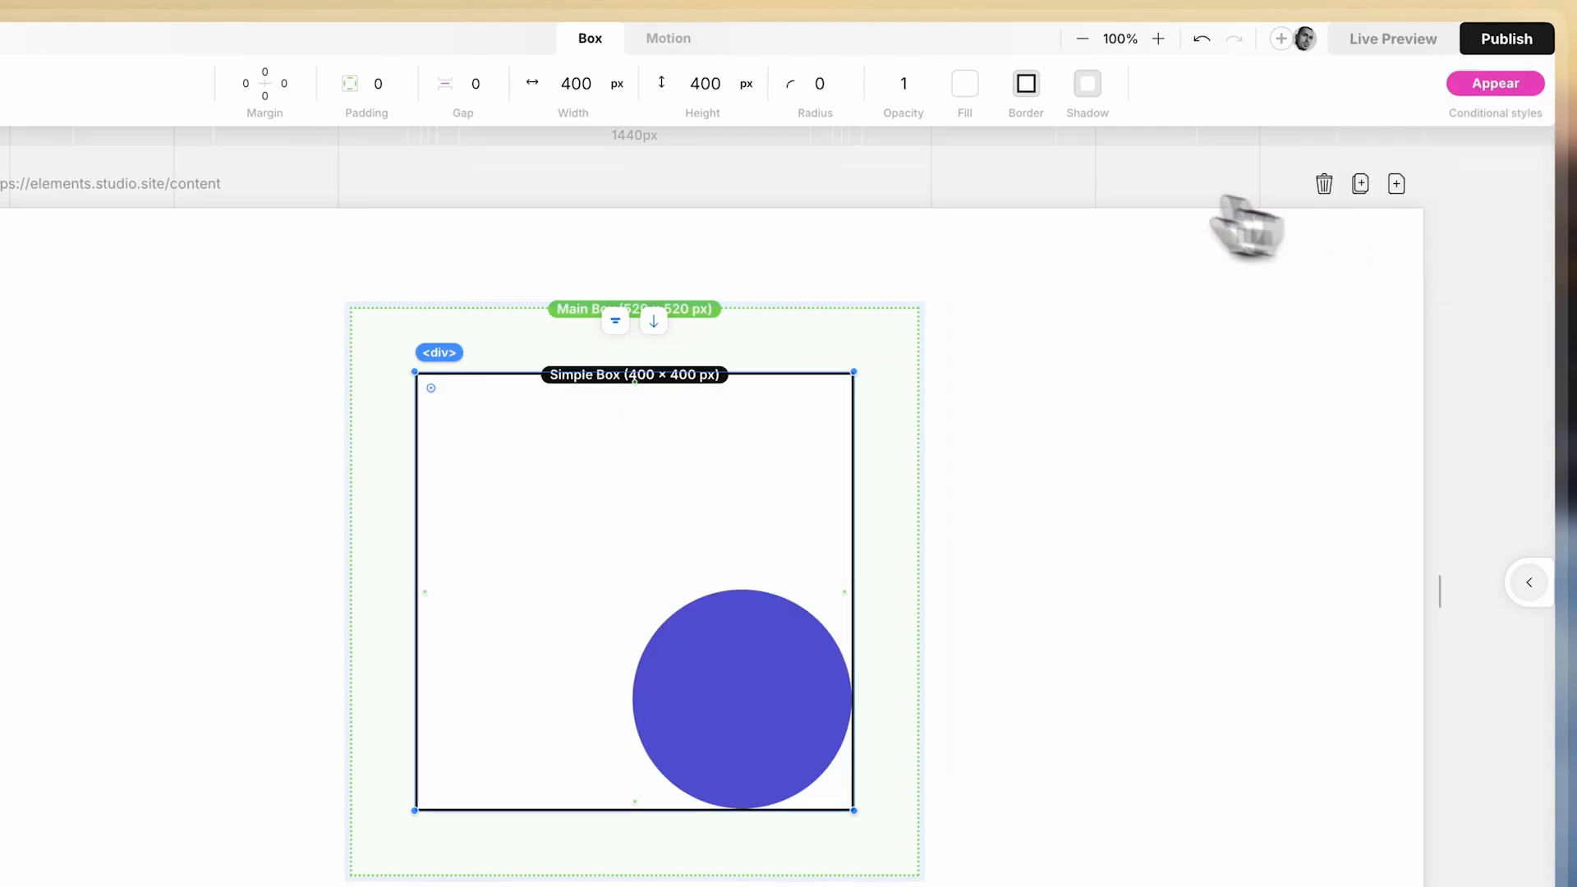
Set Simple Box's Appear duration to 2000 and rotation to 10 degrees, and preview the animation
click(667, 39)
click(466, 82)
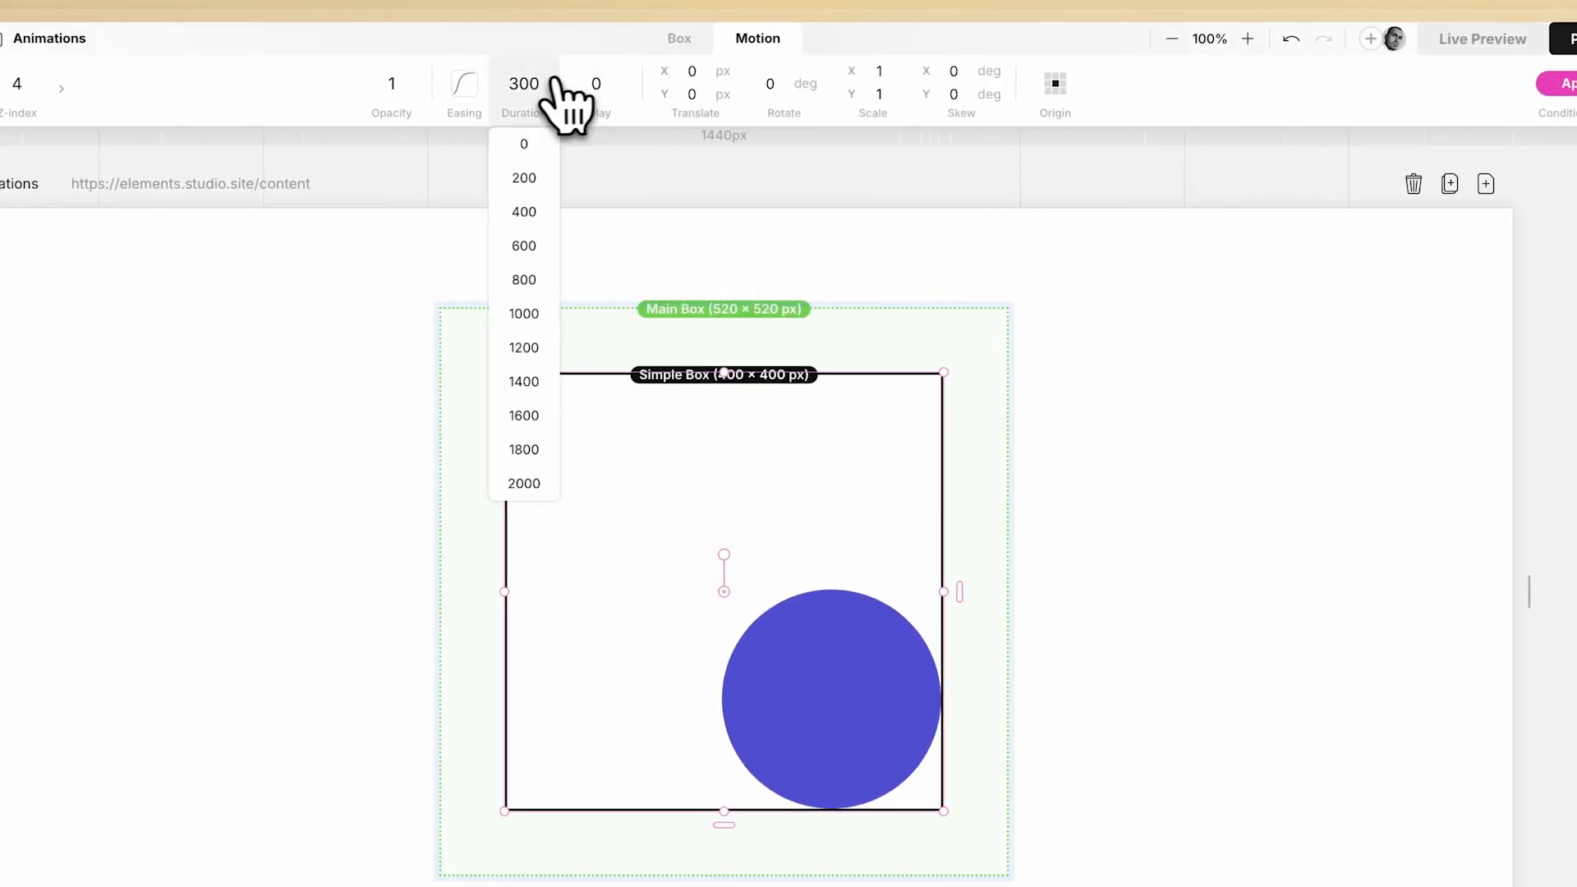
click(536, 482)
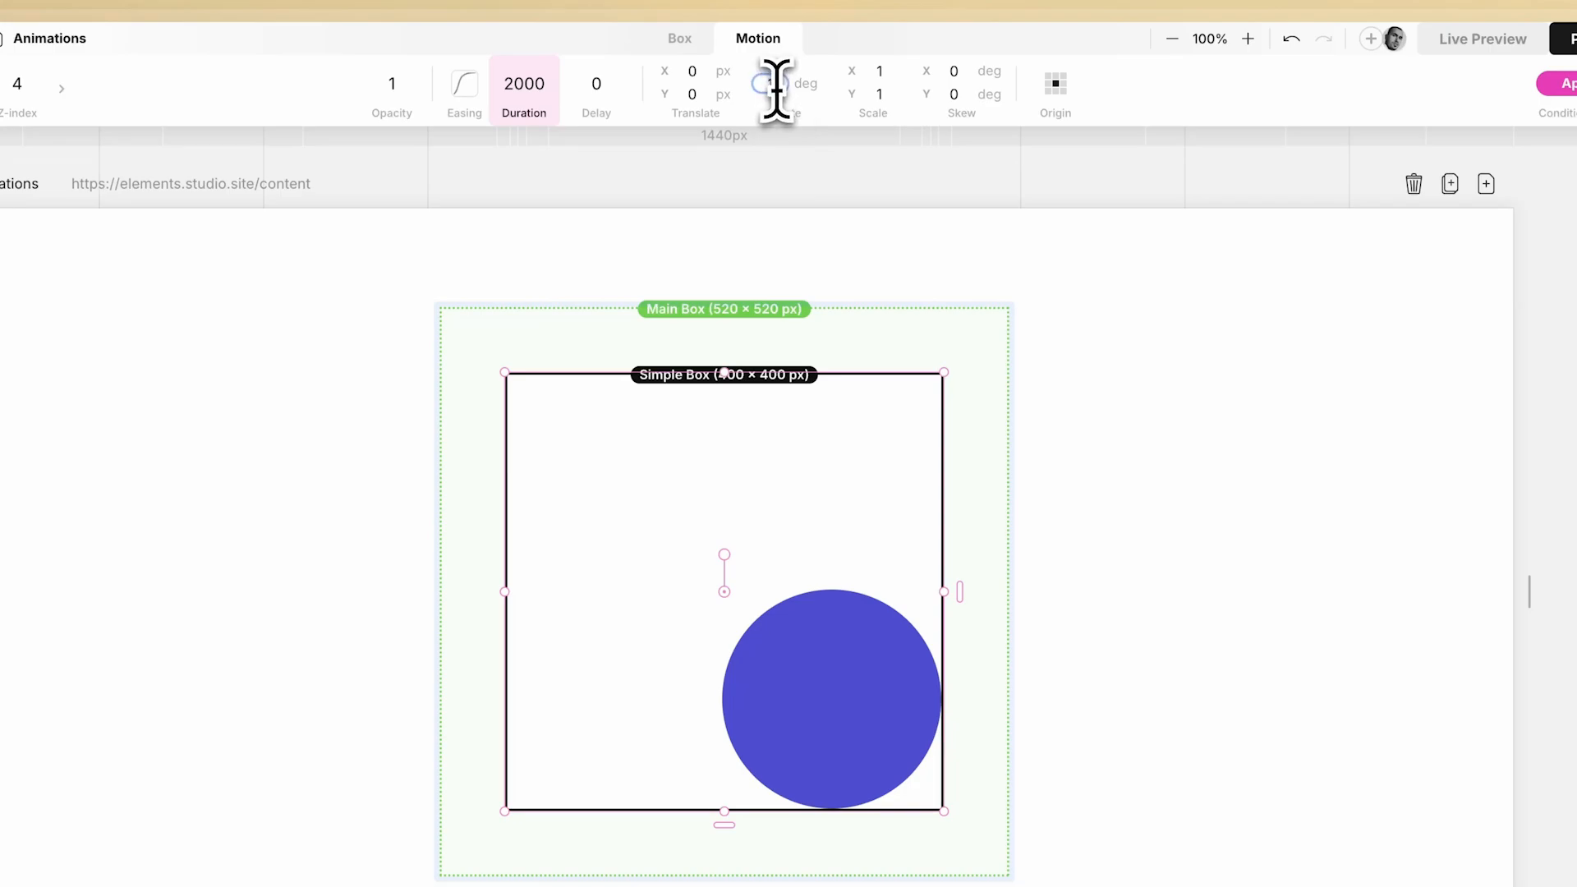
key(Return)
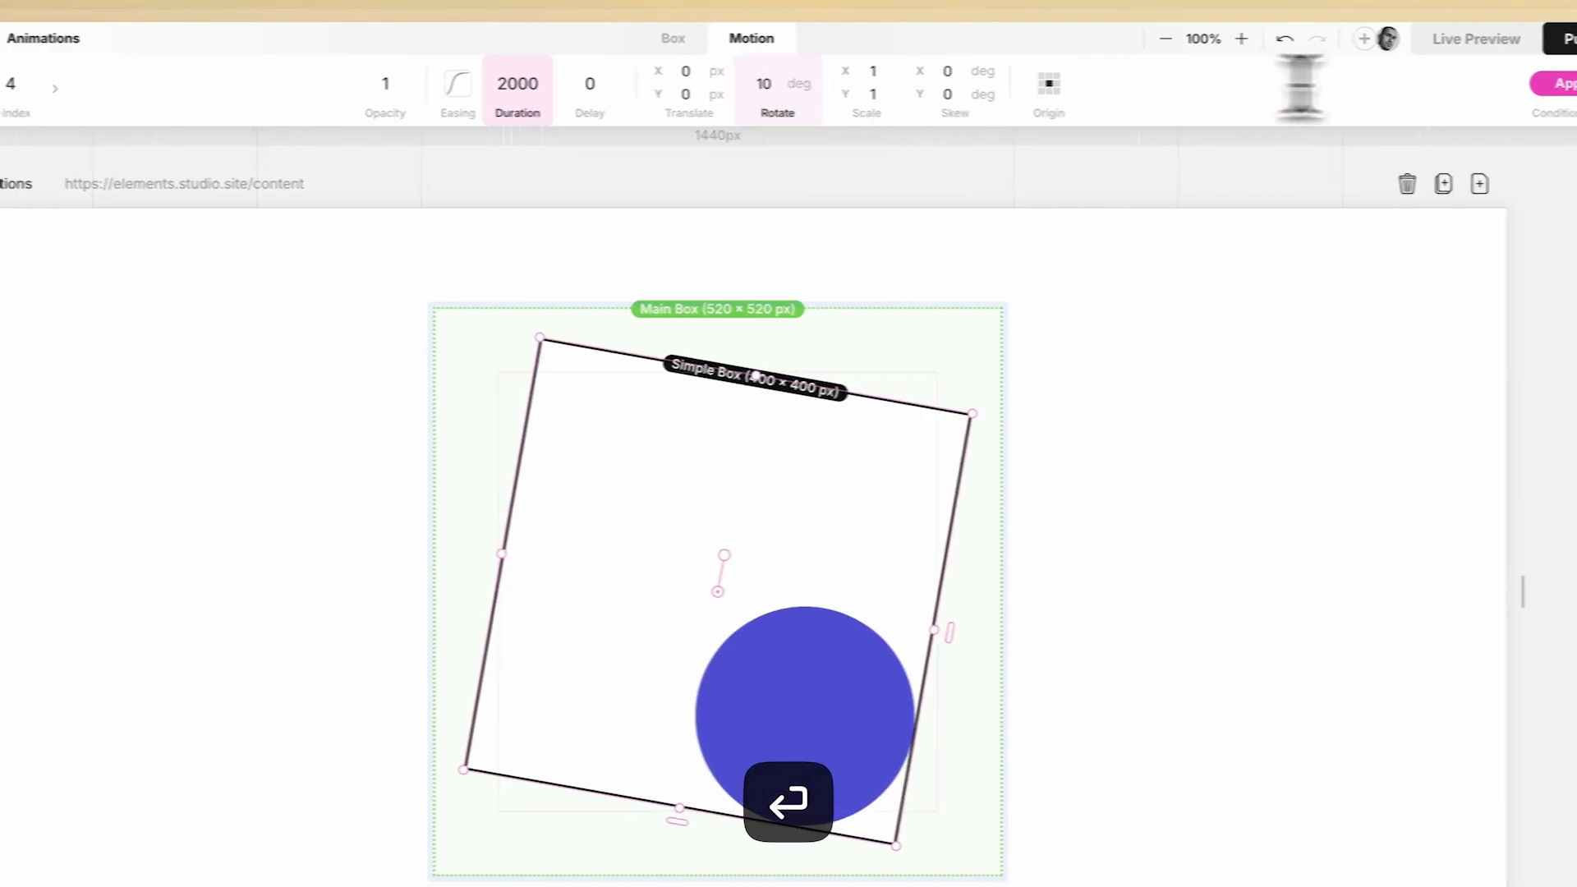
click(1564, 83)
click(1453, 250)
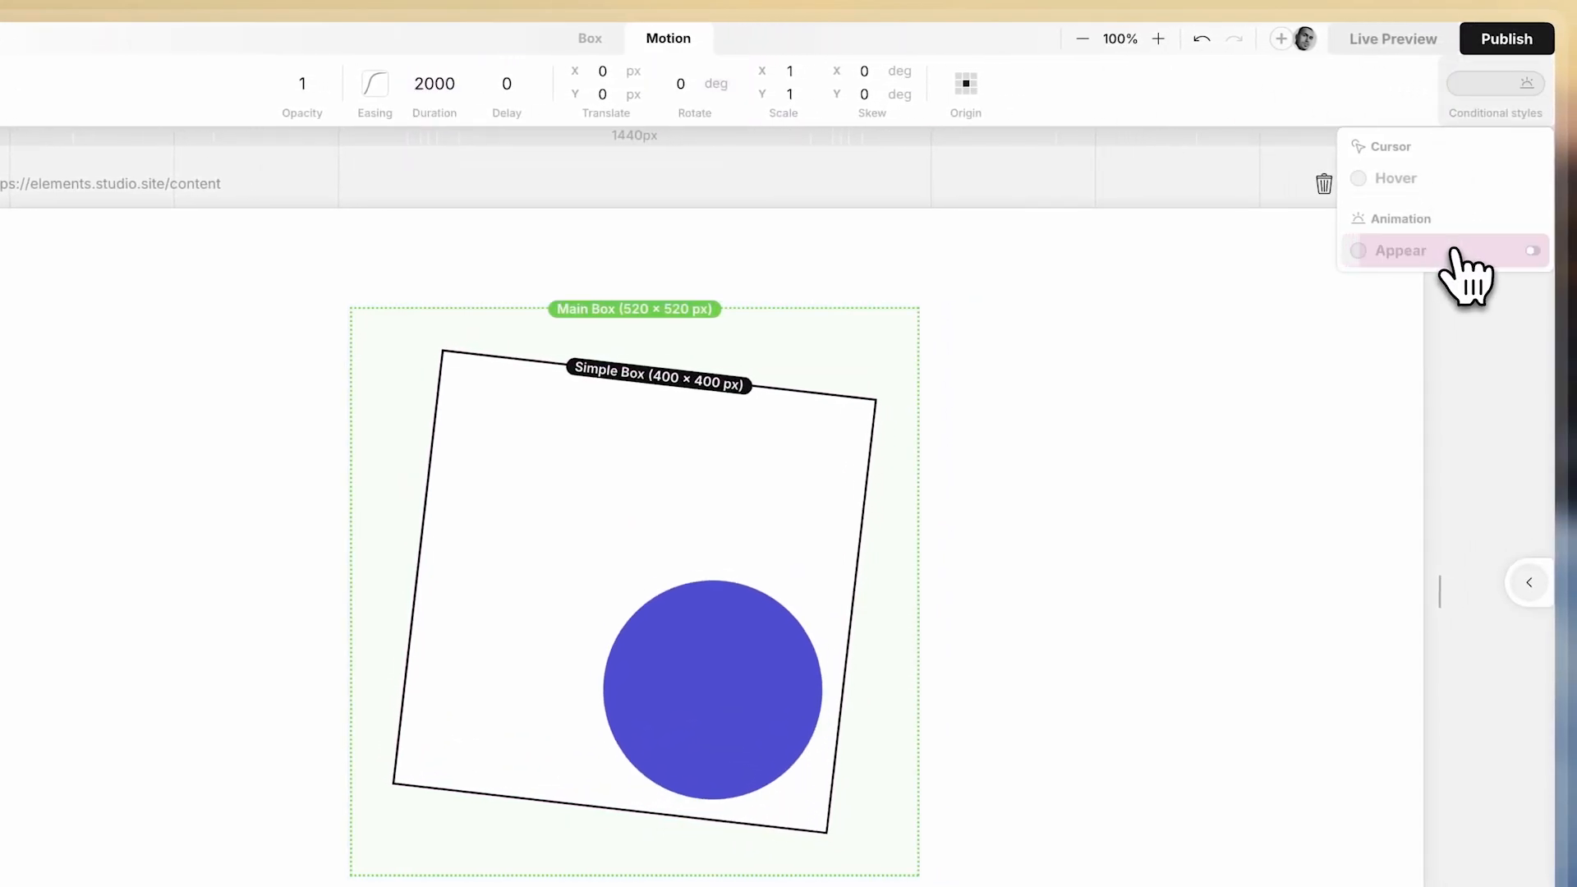